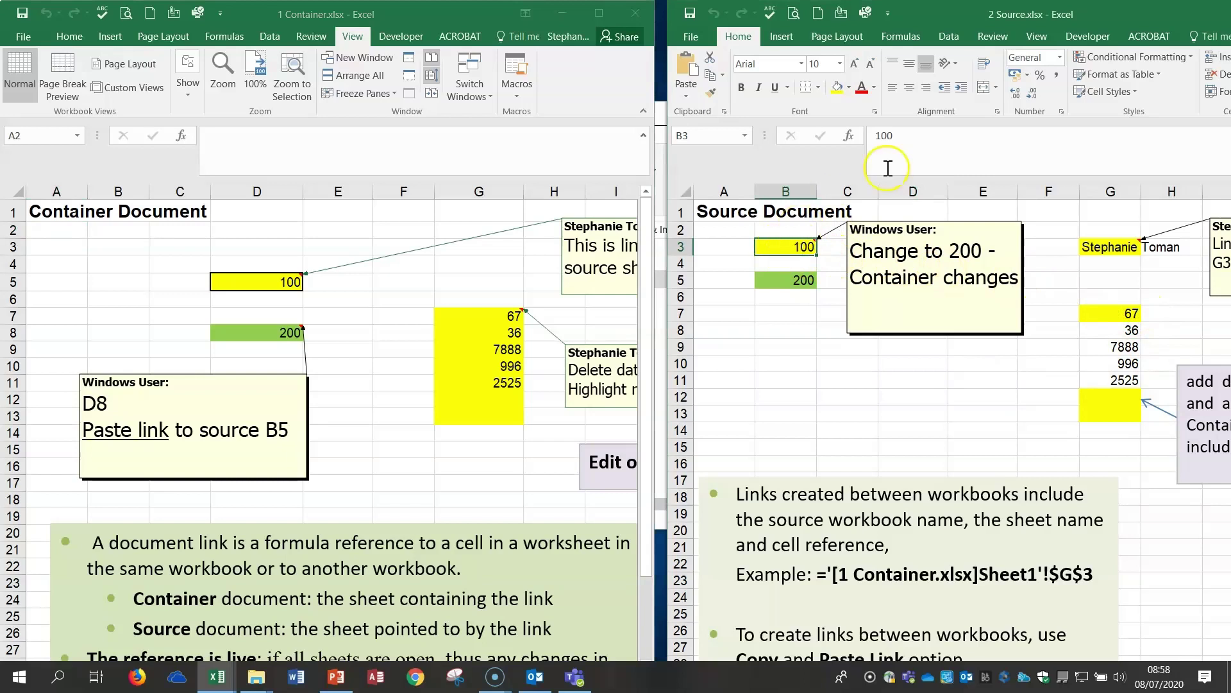
Compare cell B3 in the source workbook with the link formula in cell D5 of the container workbook
left_click(794, 246)
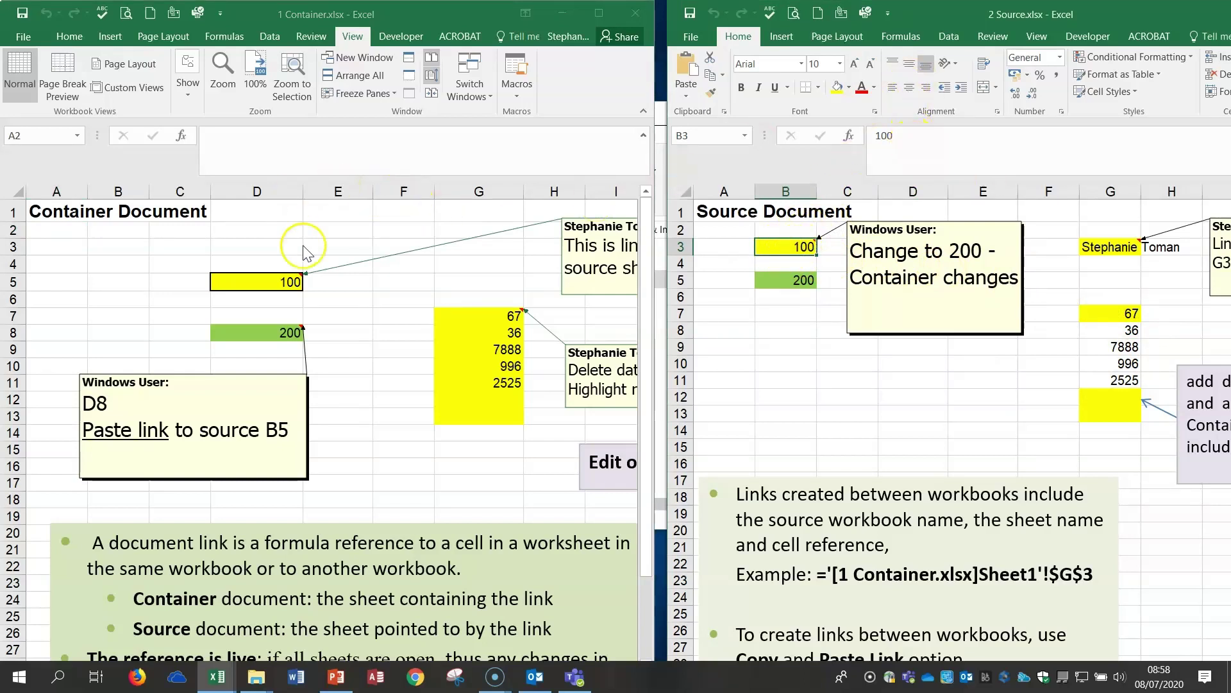
left_click(279, 282)
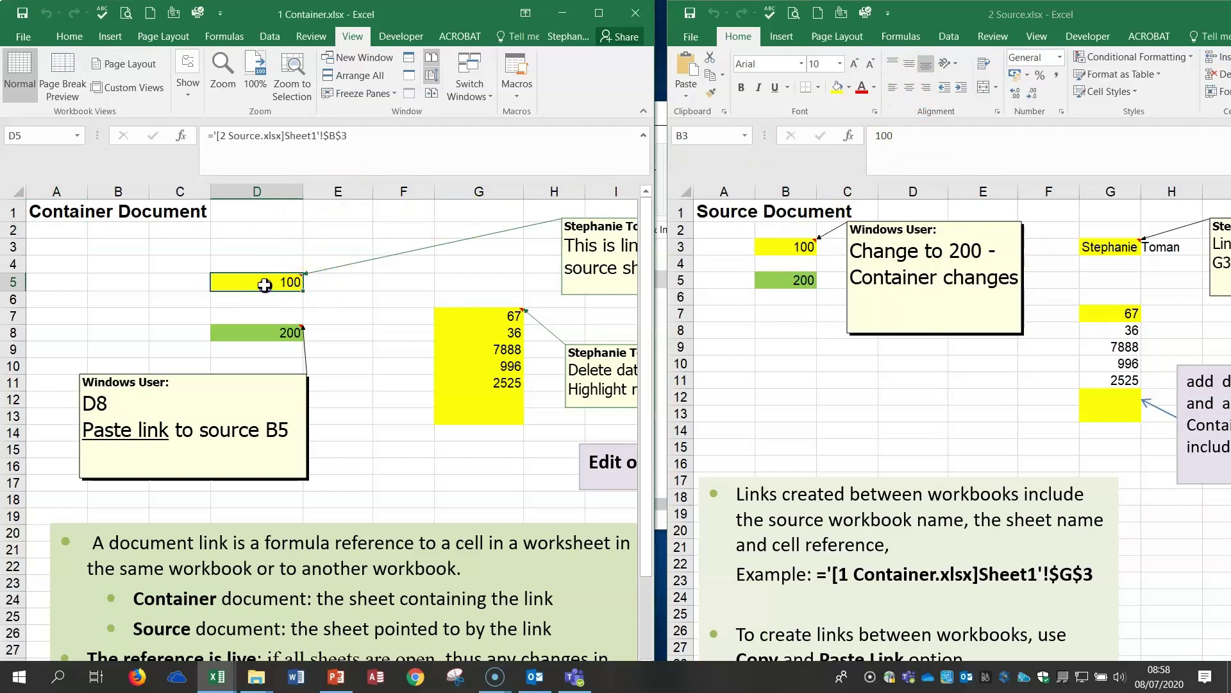
double_click(263, 281)
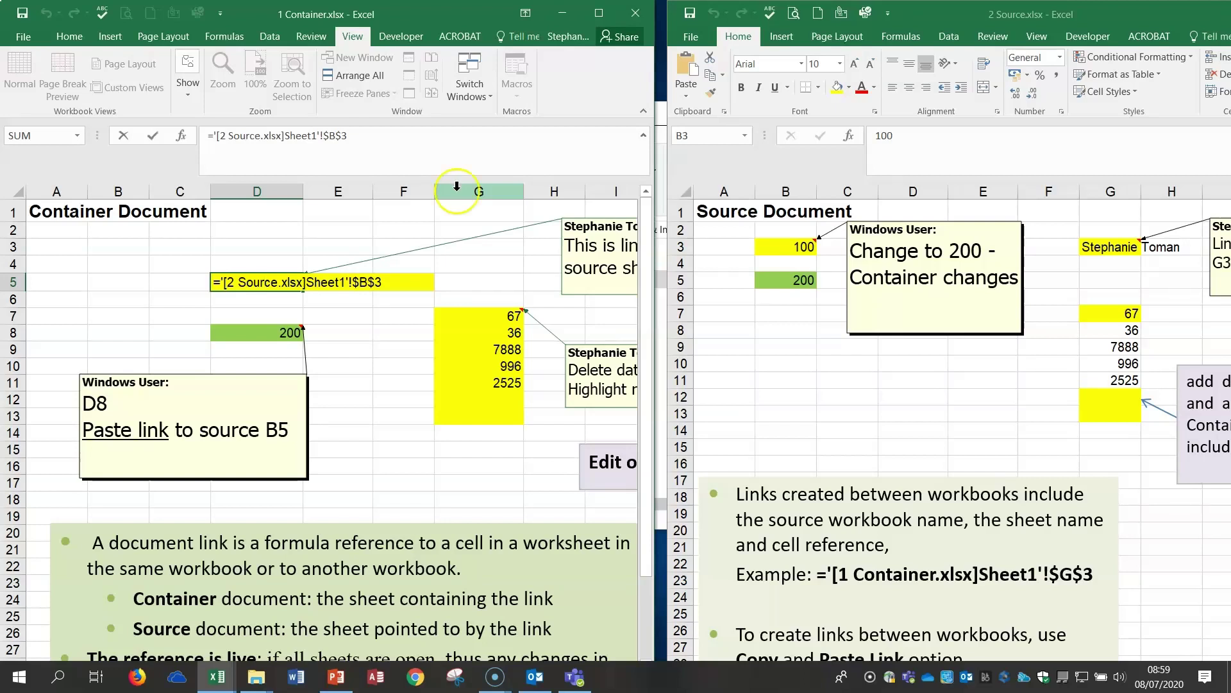
left_click(384, 339)
left_click(251, 289)
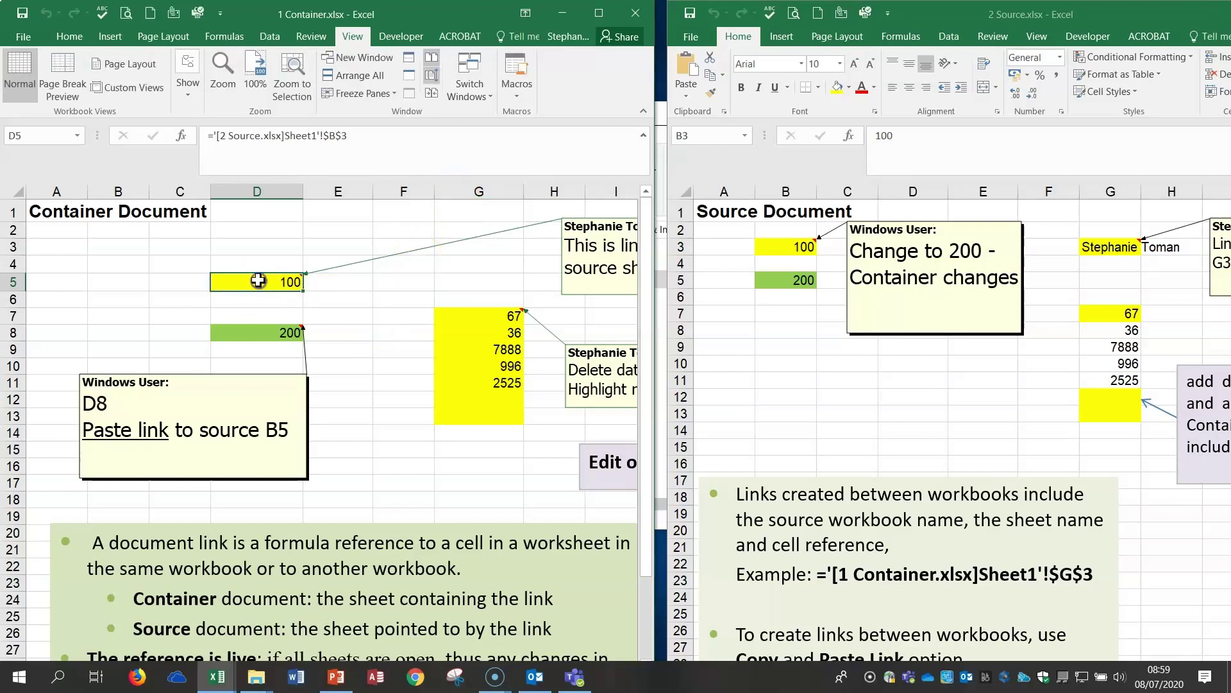
Move the comment attached to cell D5 in the container workbook closer to its cell, starting at column G
left_click(602, 295)
left_click_drag(602, 296, 509, 279)
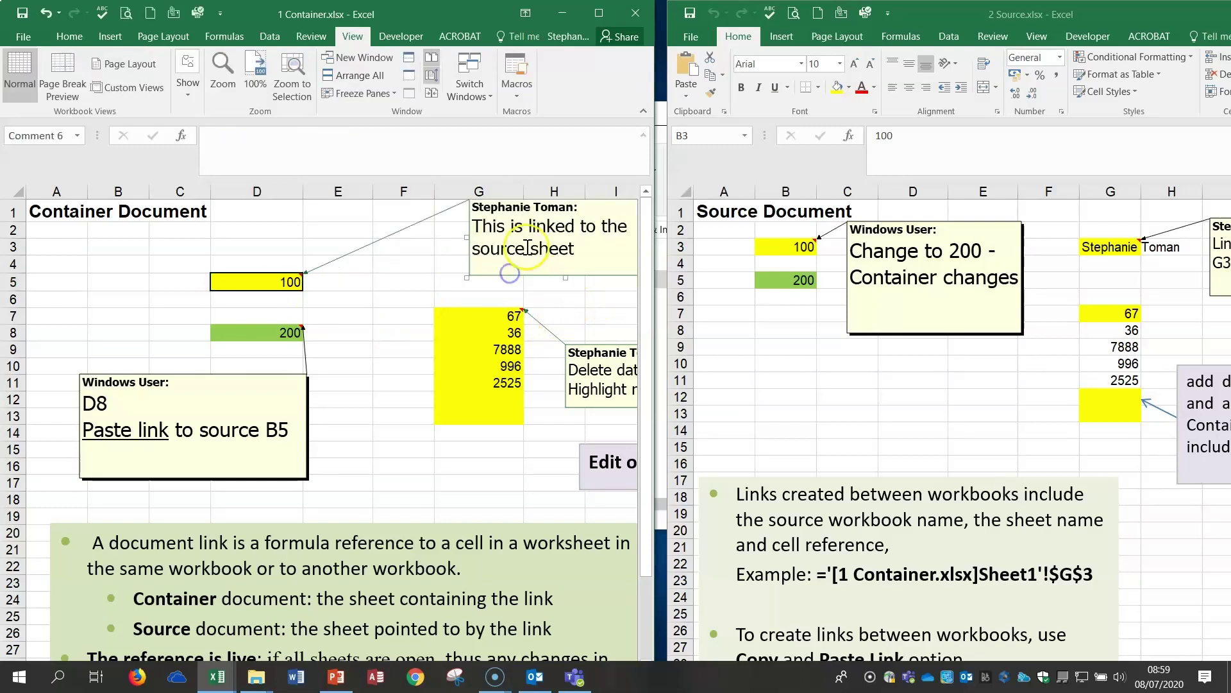
left_click(597, 245)
Change cell B3 in the source workbook to 200
left_click(794, 248)
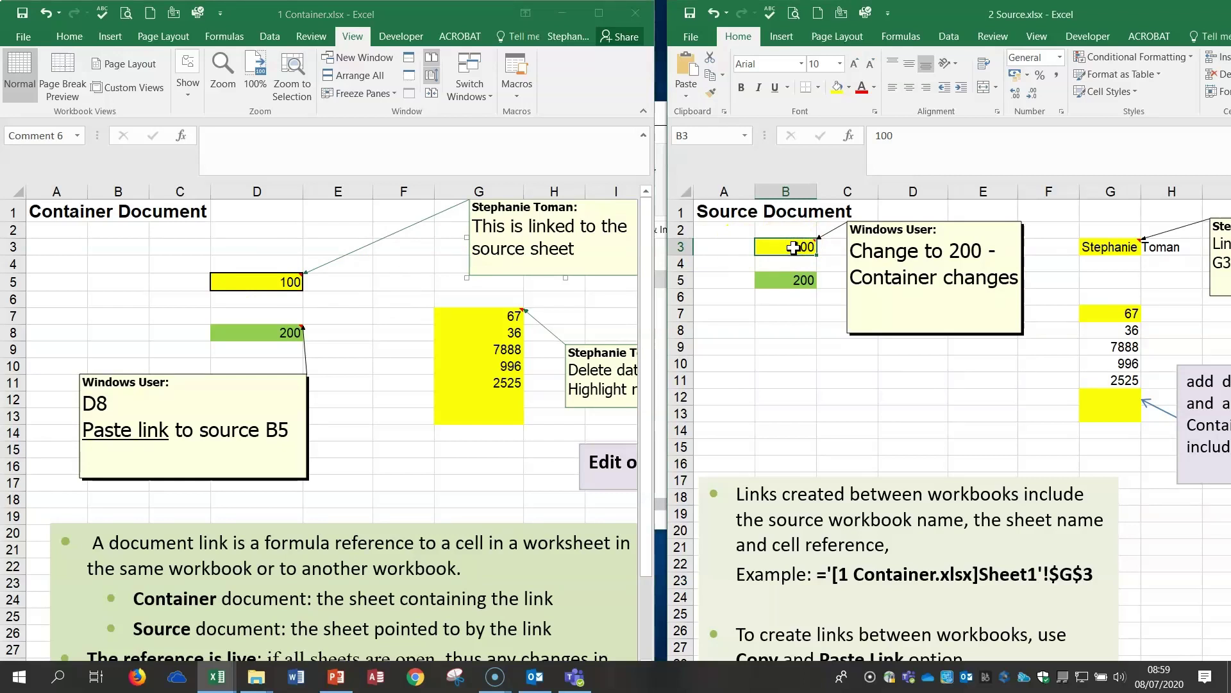
type("200")
key("Return")
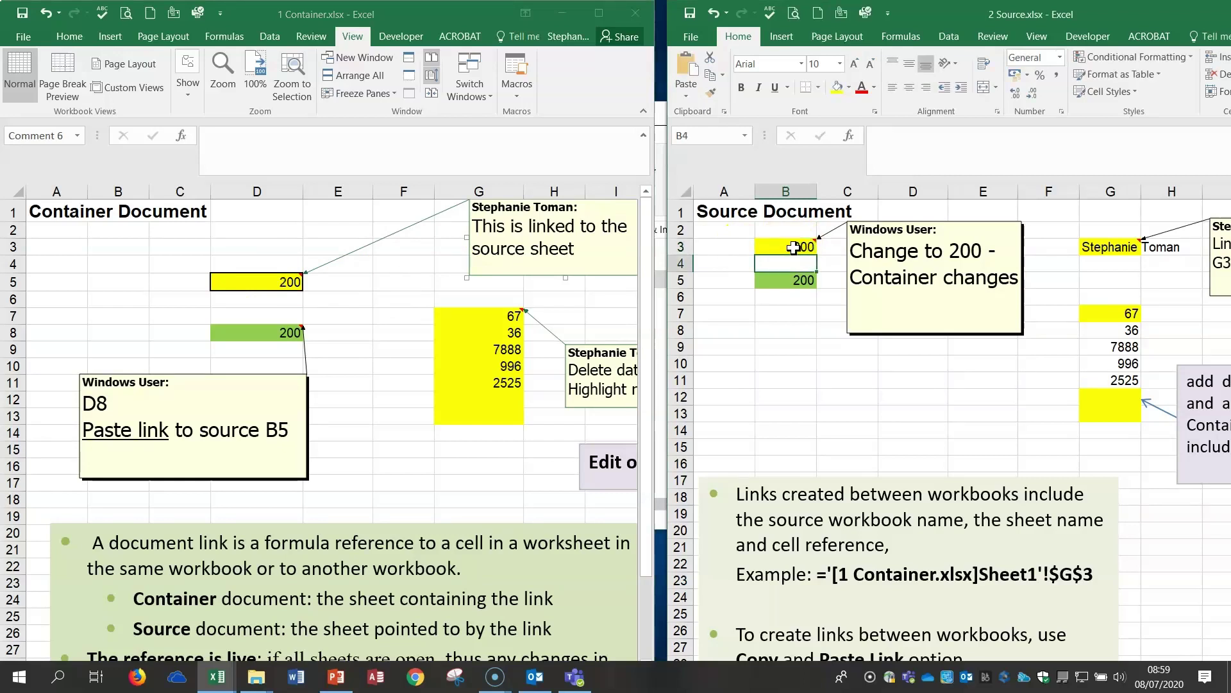
Set cell B3 in the source workbook to 600
left_click(802, 245)
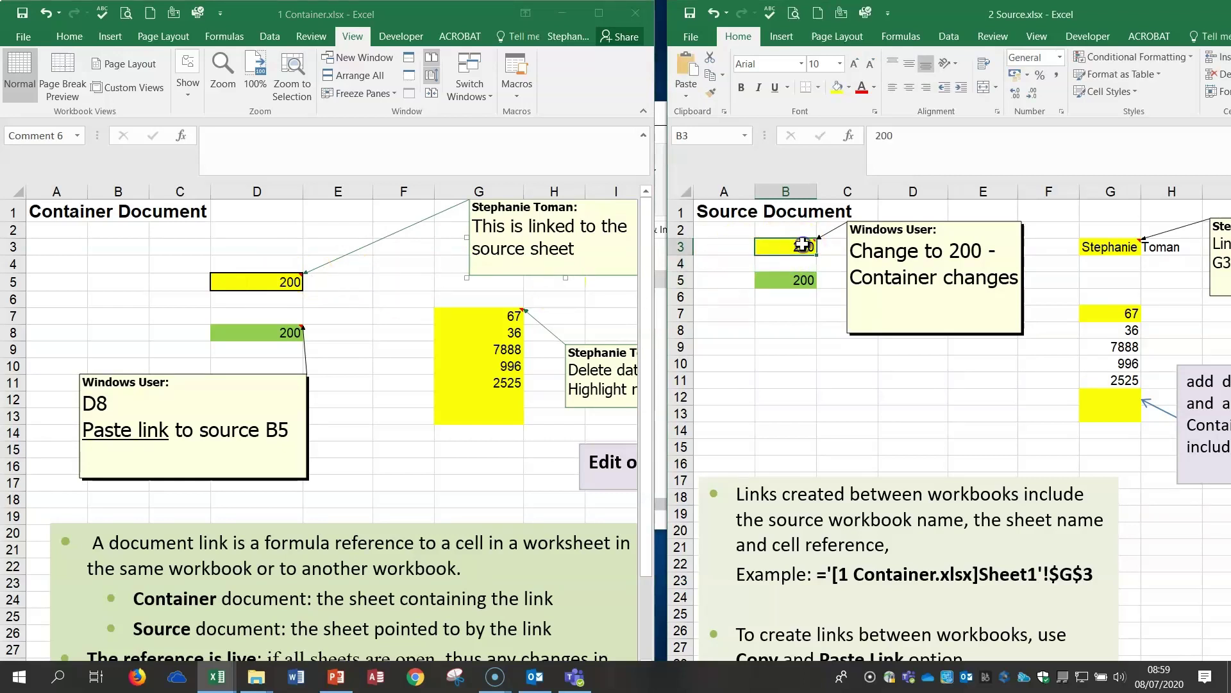
type("60")
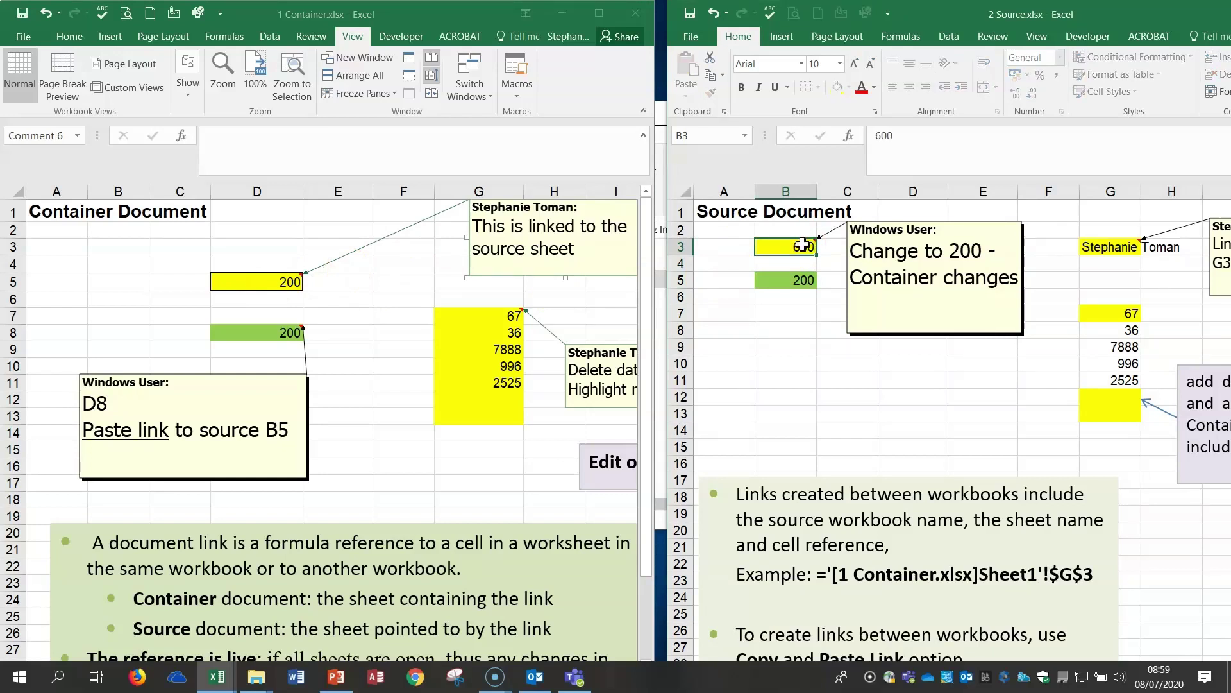
type("0")
key("Return")
left_click(802, 244)
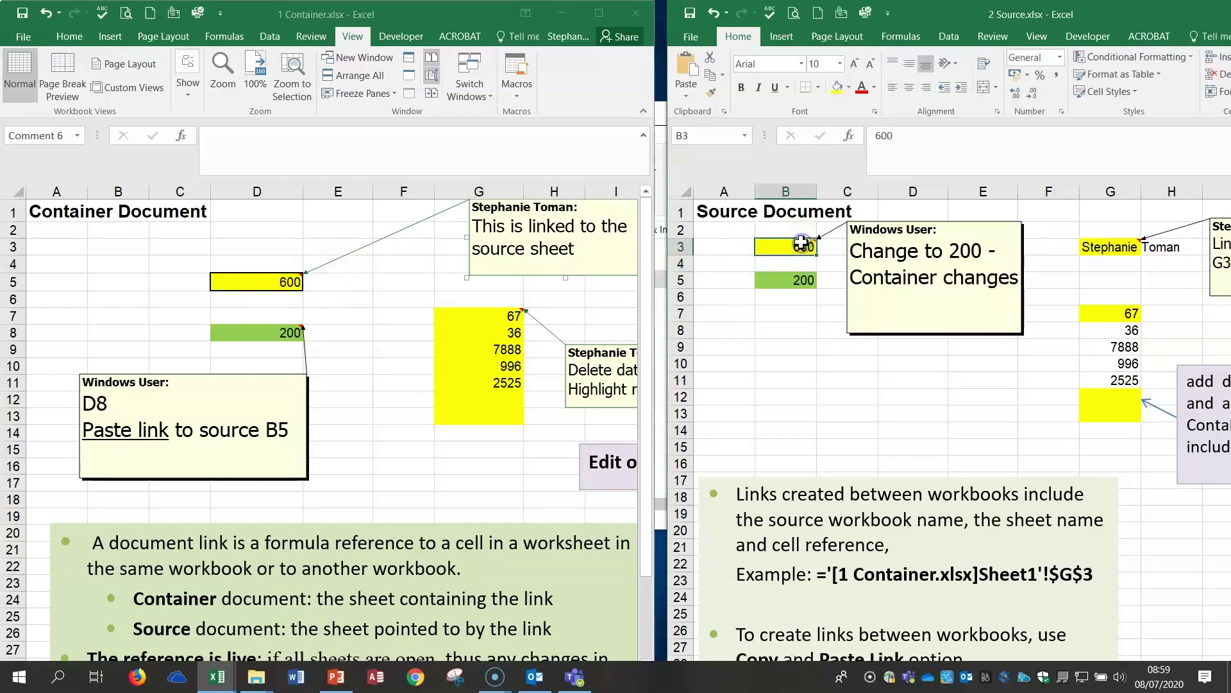
Clear cell D5 in the container workbook and rebuild its link as ='[2 Source.xlsx]Sheet1'!$B$3
left_click(266, 281)
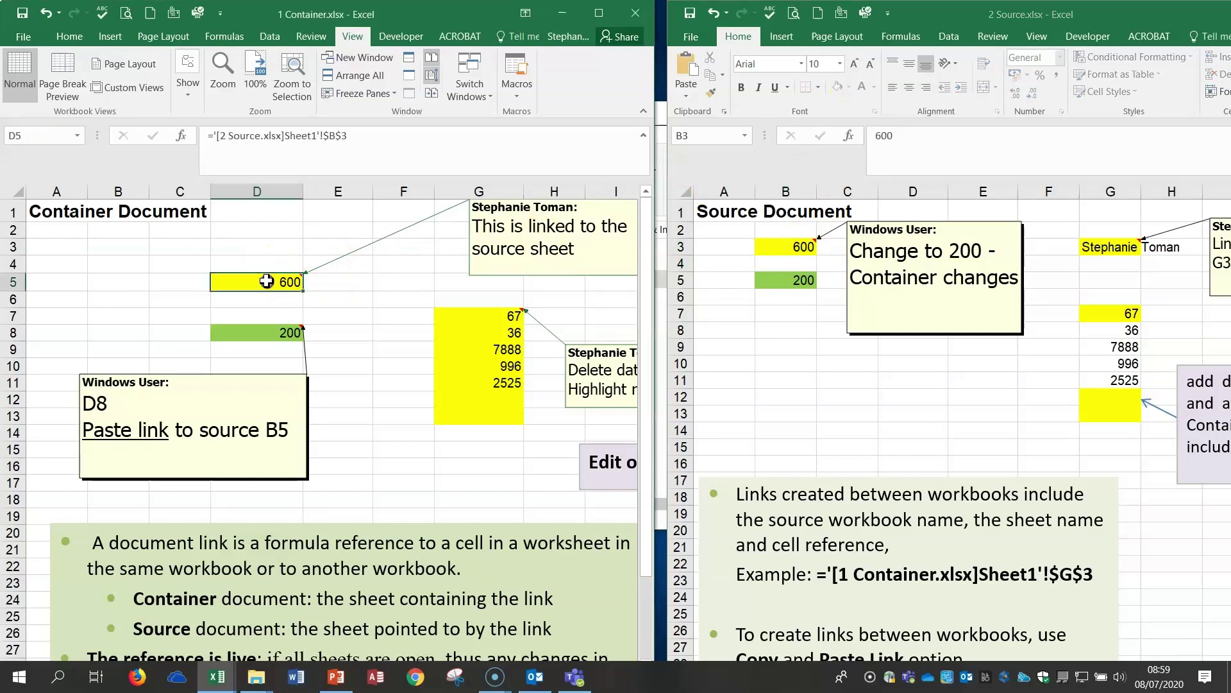
key("Delete")
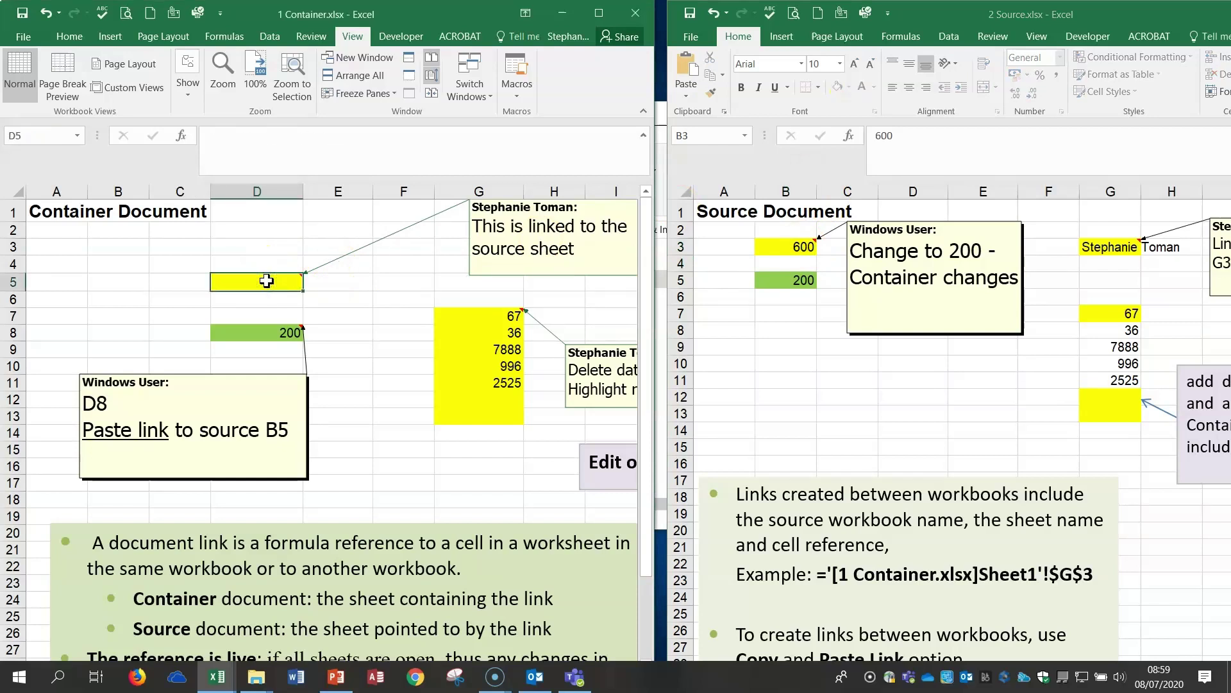
type("=")
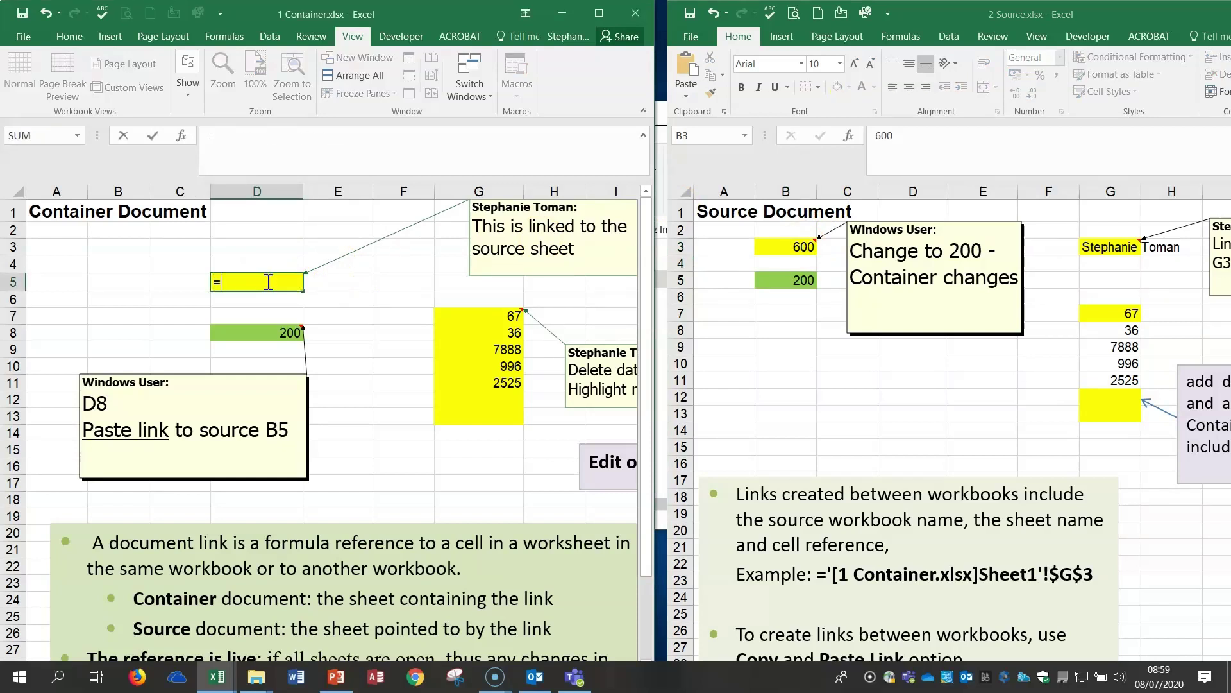
left_click(779, 257)
left_click(790, 252)
left_click(790, 247)
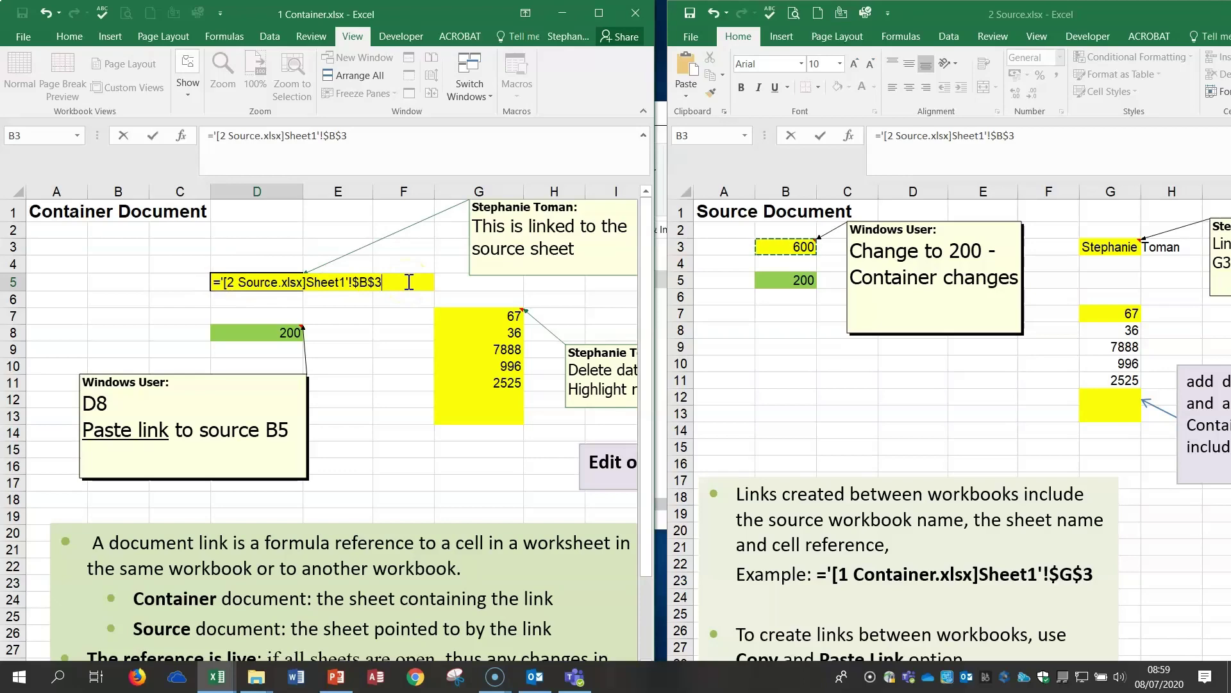
key("Return")
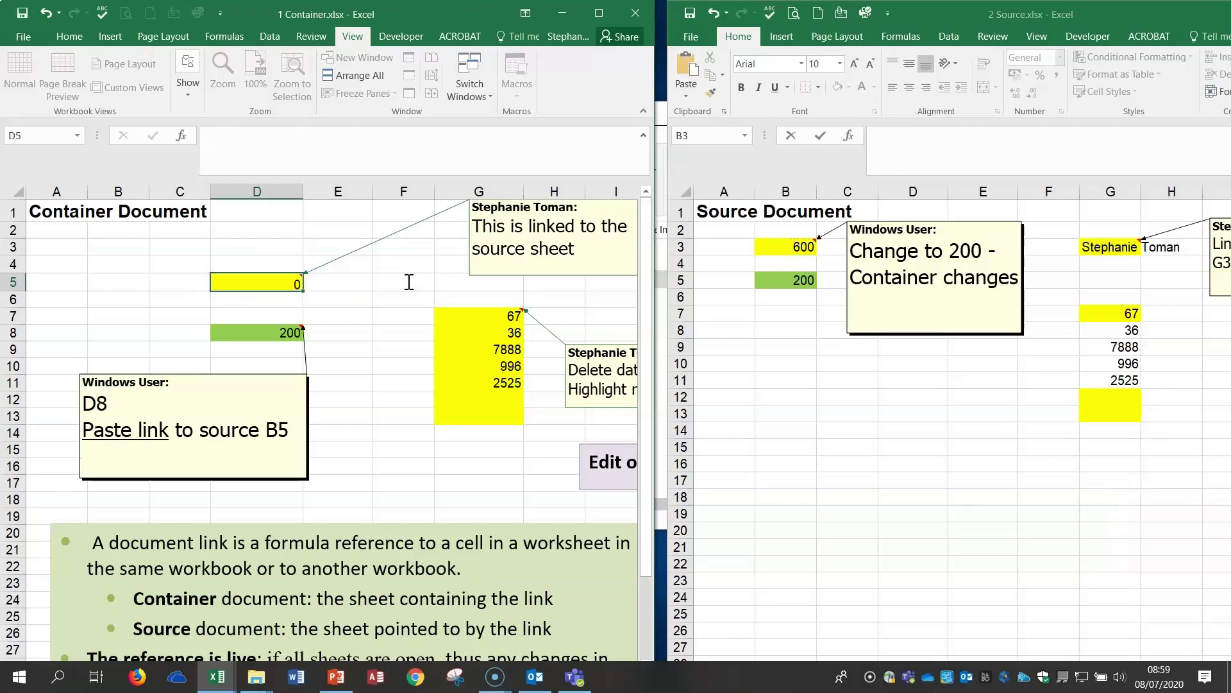
left_click(275, 281)
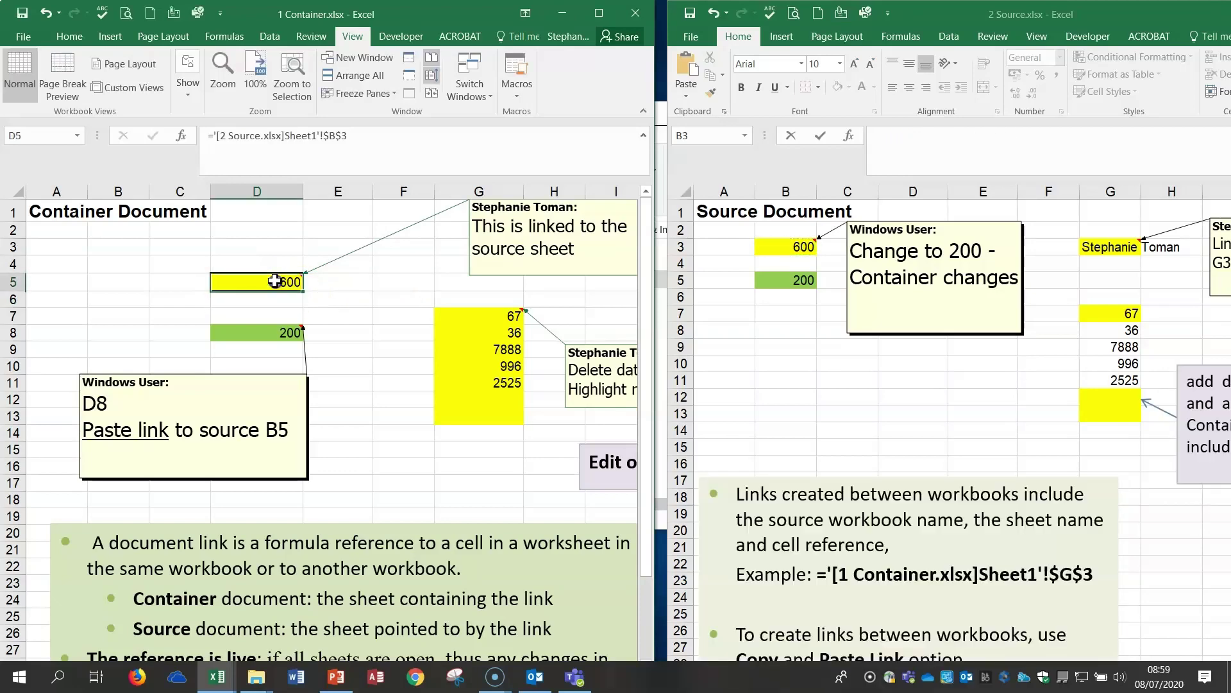
Set cell B3 in the source workbook to 100 and check the linked cell D5 in the container workbook
left_click(805, 245)
type("10")
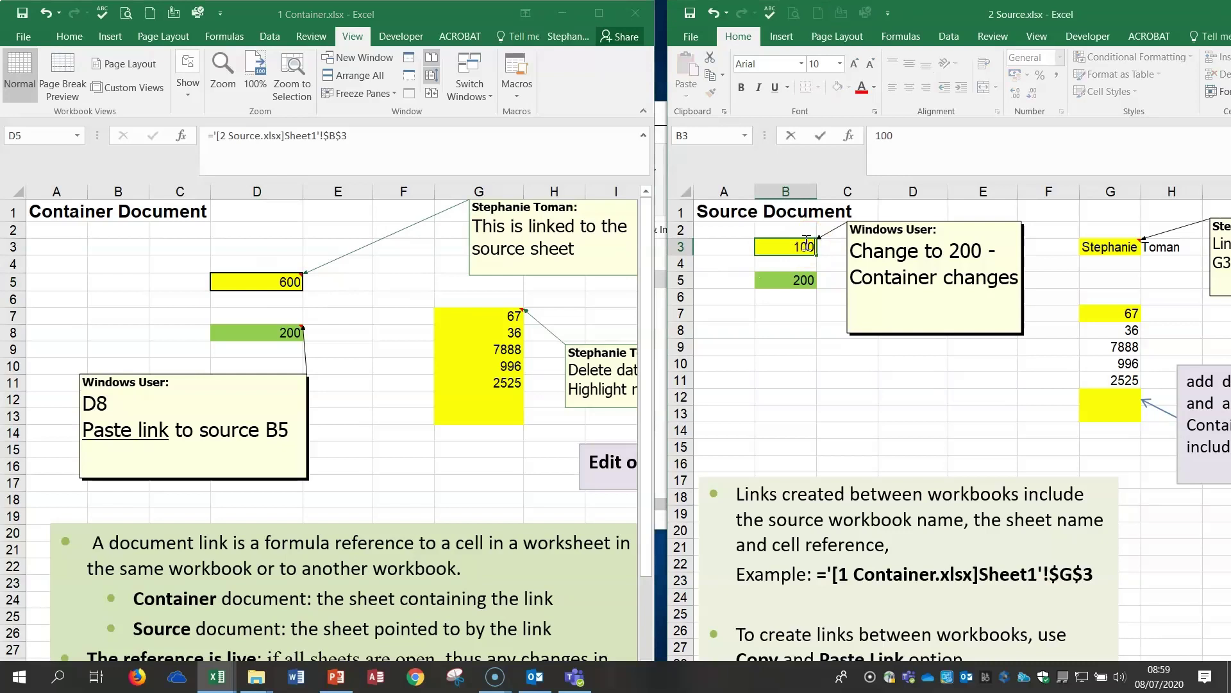
key("Return")
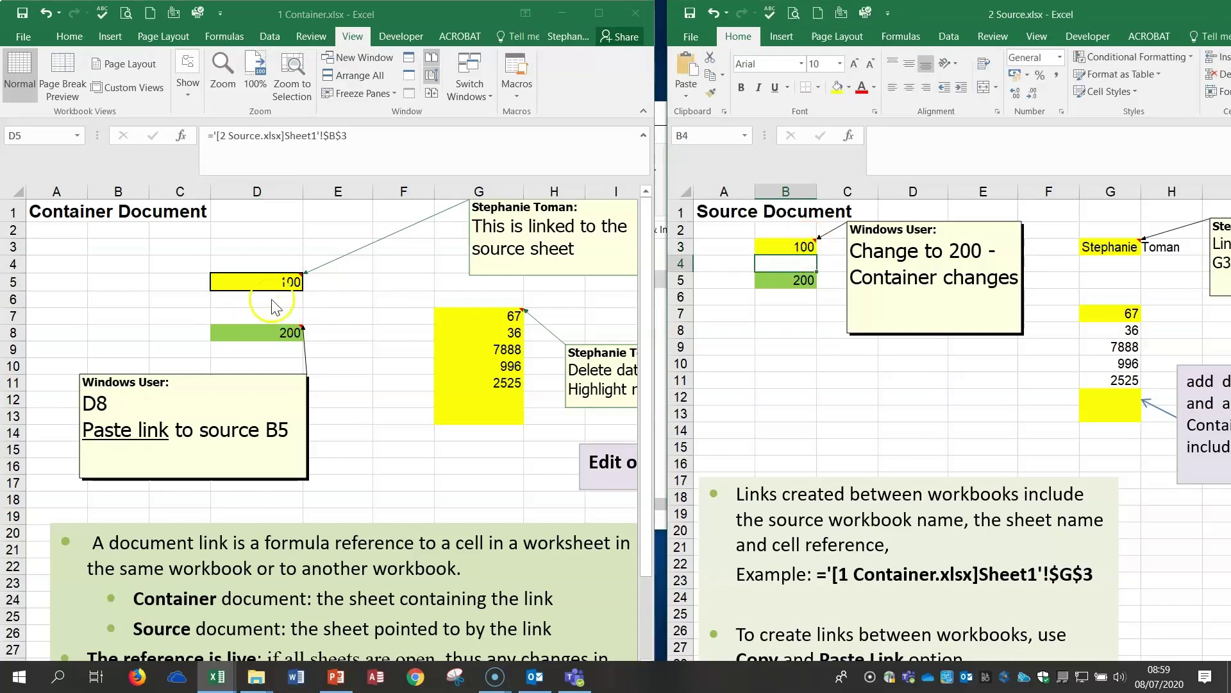
left_click(276, 283)
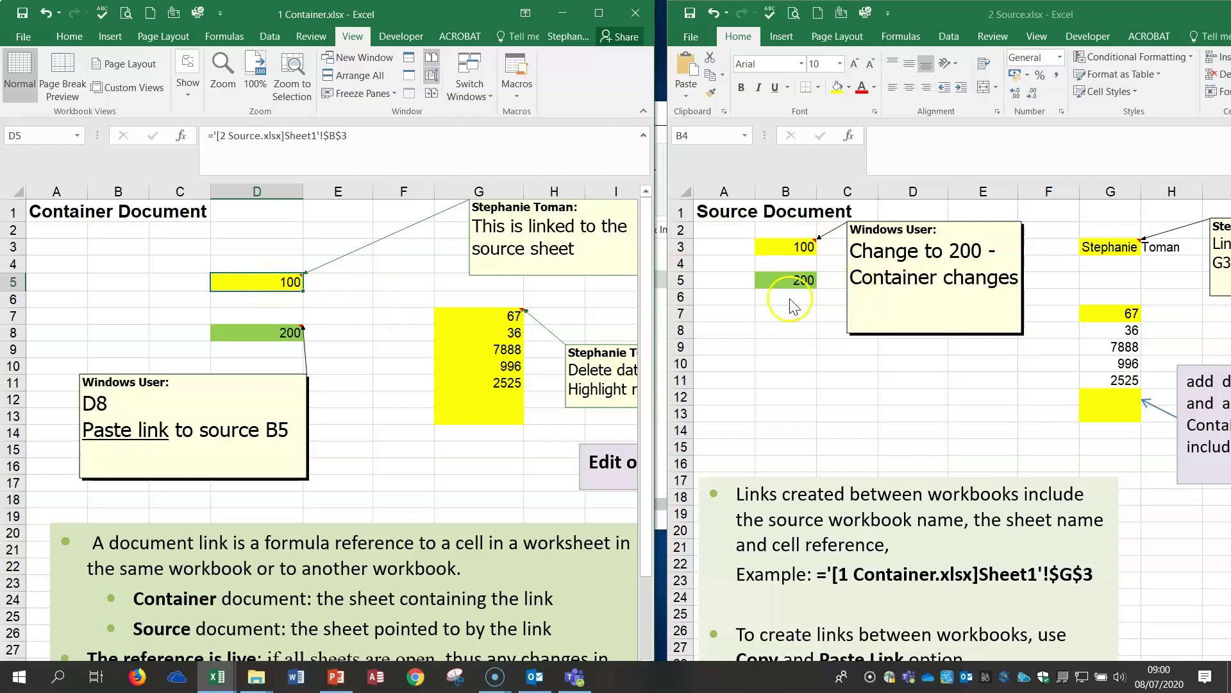
Copy cell D8 of the container workbook and paste it as a link into cell B5 of the source workbook
left_click(286, 335)
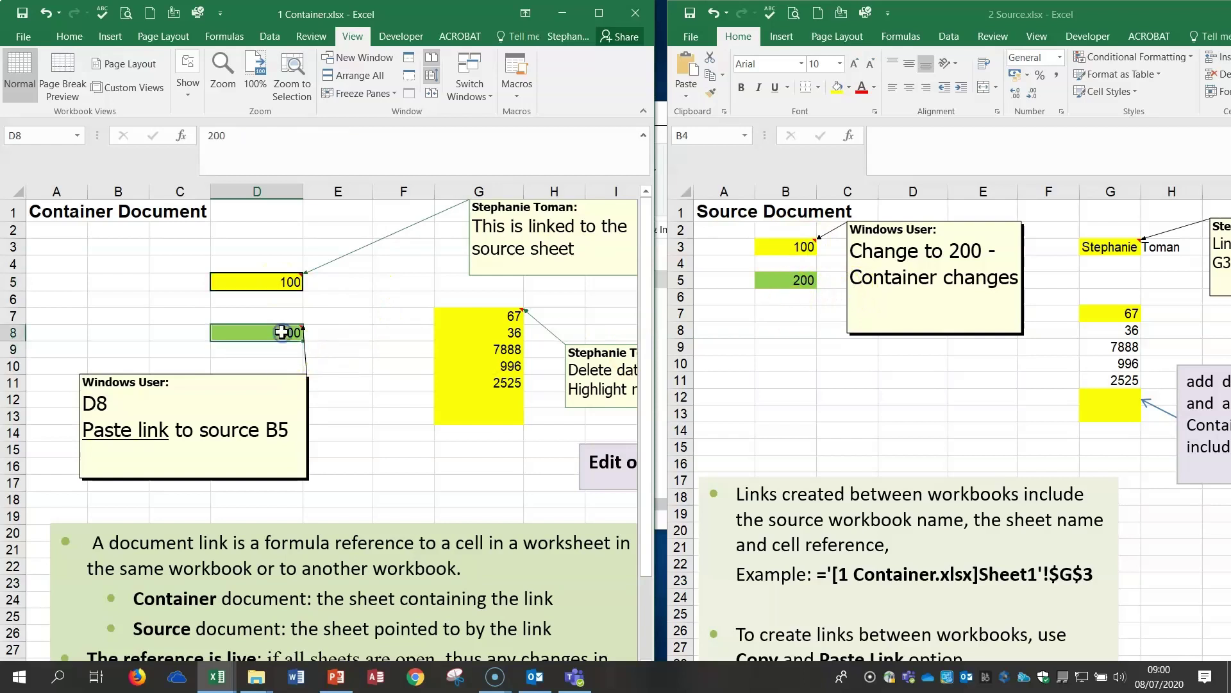
left_click(797, 282)
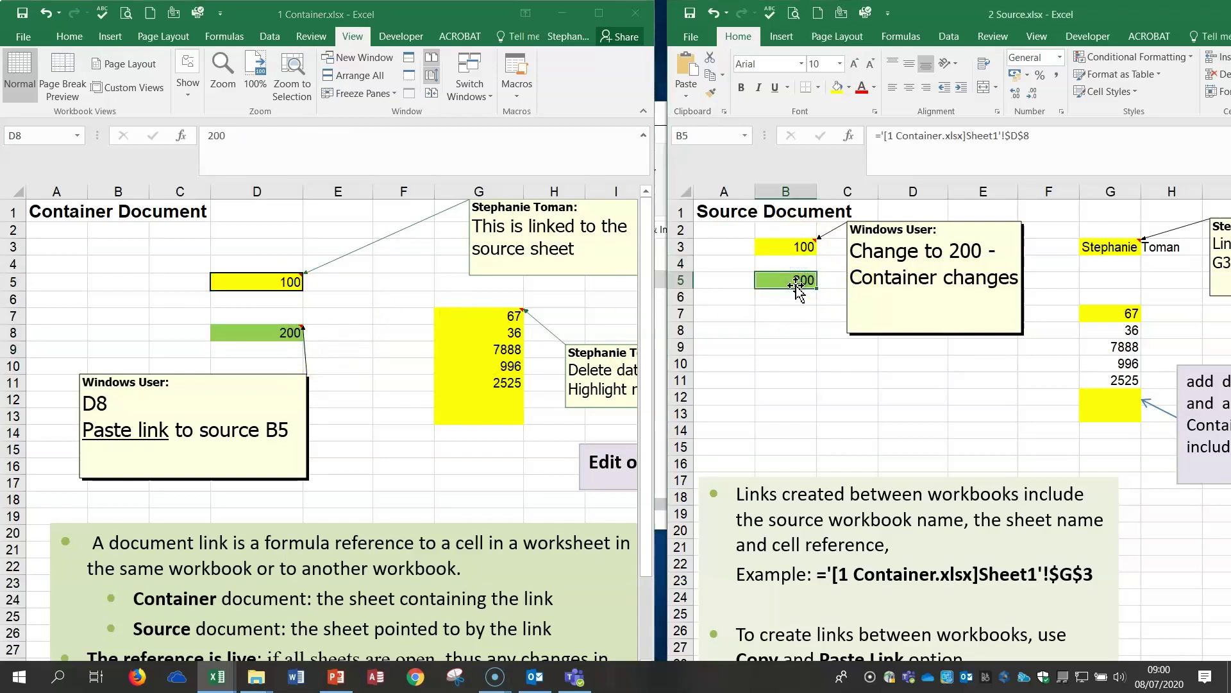
left_click(269, 332)
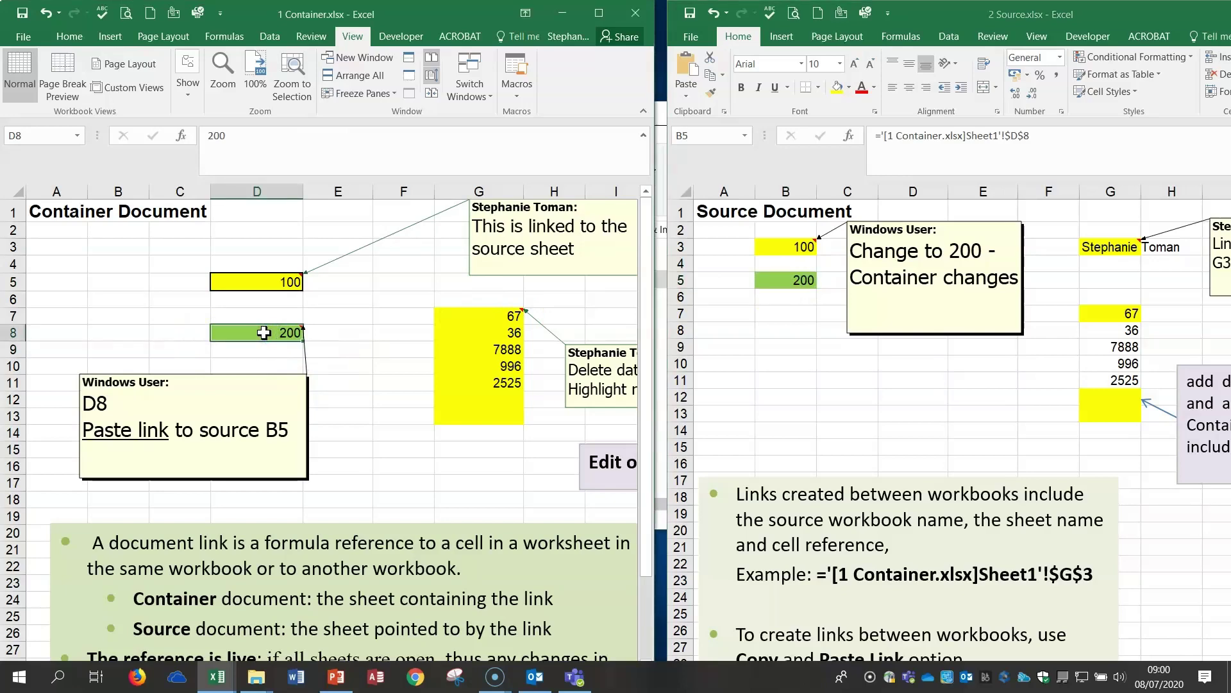
right_click(265, 334)
left_click(299, 312)
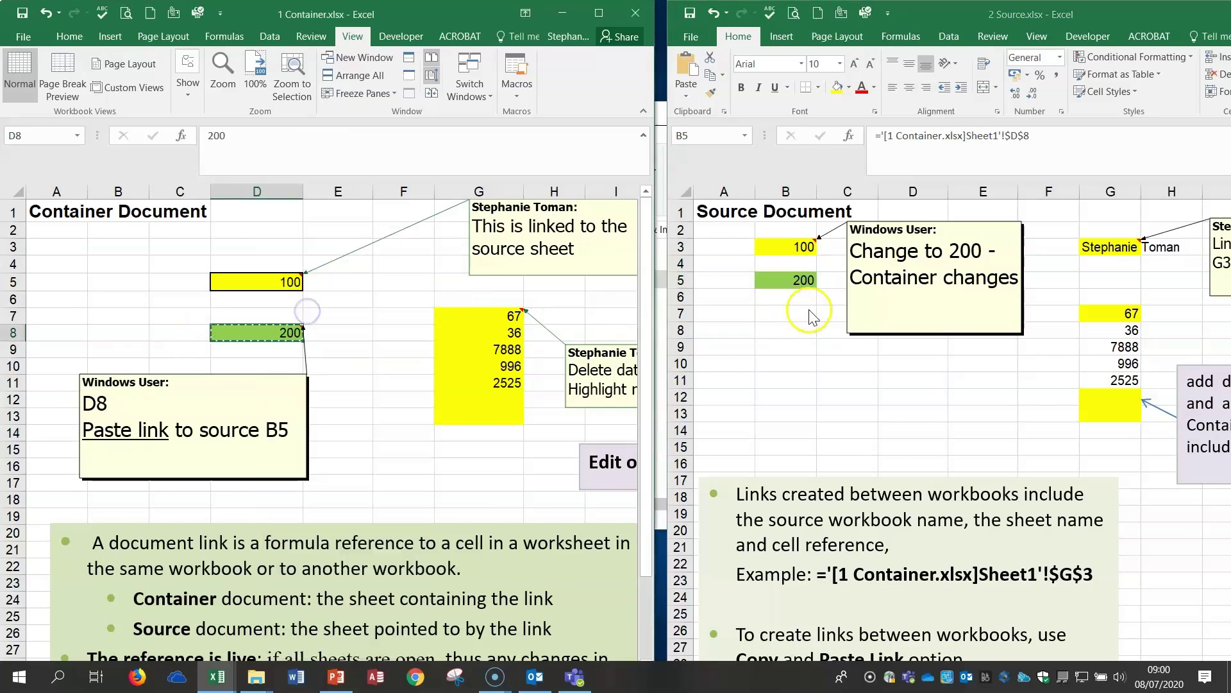
left_click(795, 280)
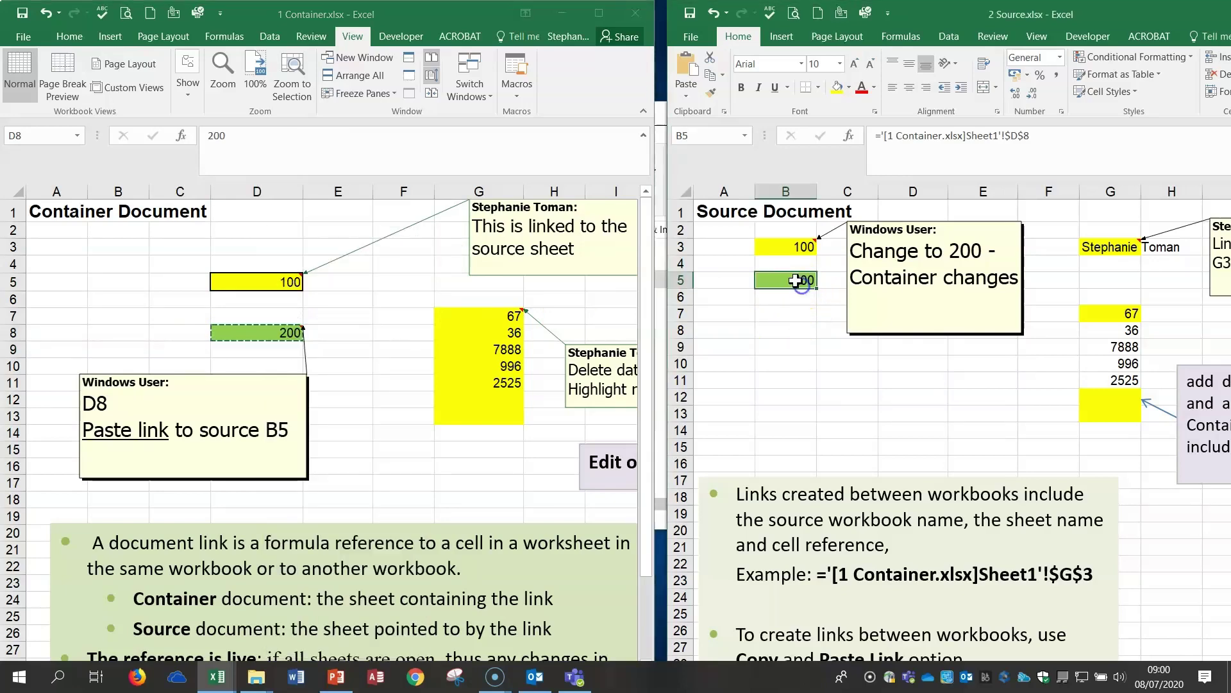
left_click(685, 96)
left_click(718, 259)
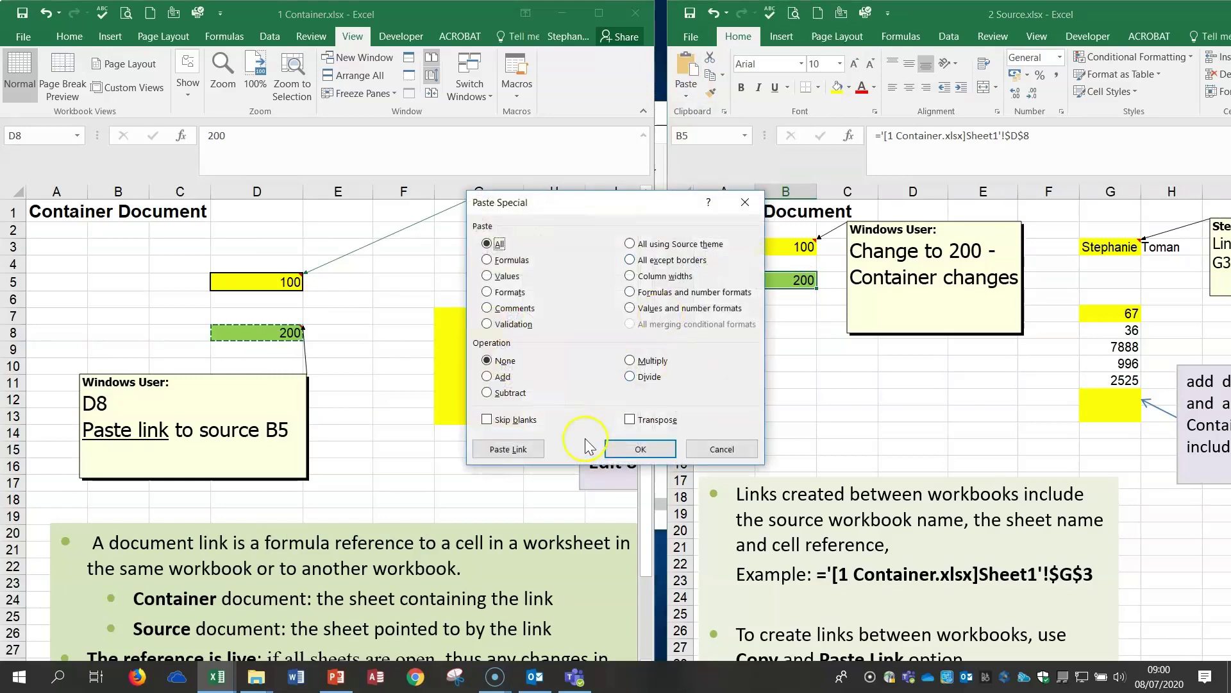
left_click_drag(610, 206, 534, 88)
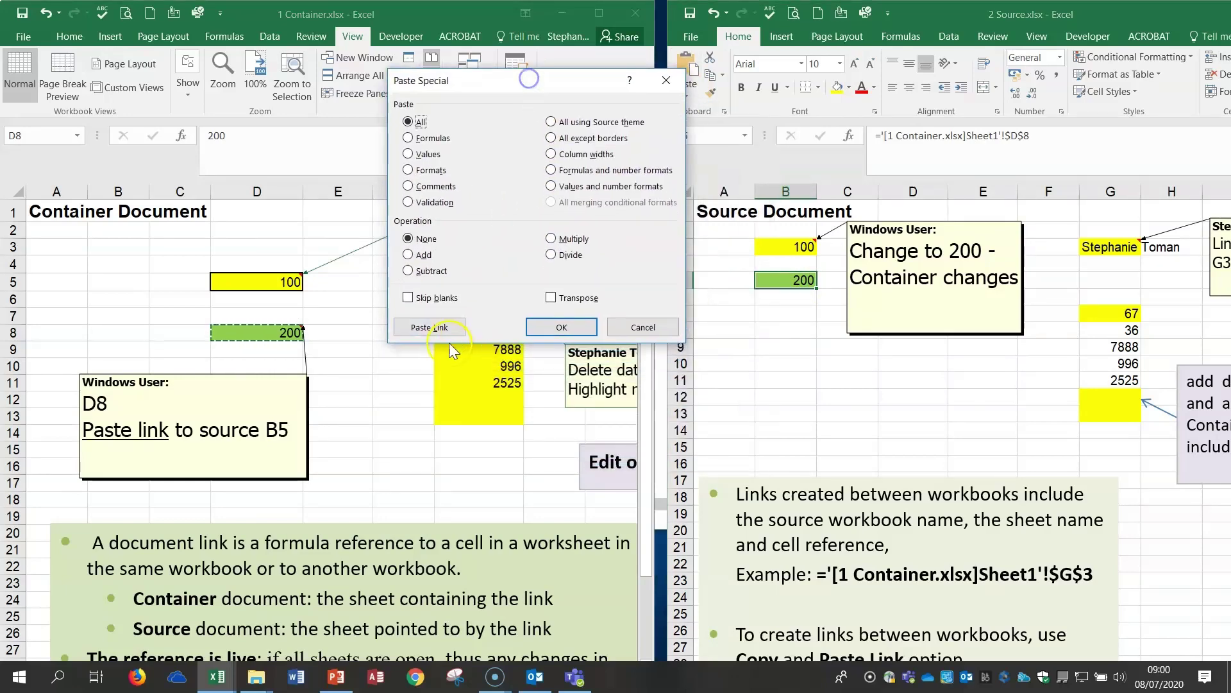
left_click(432, 324)
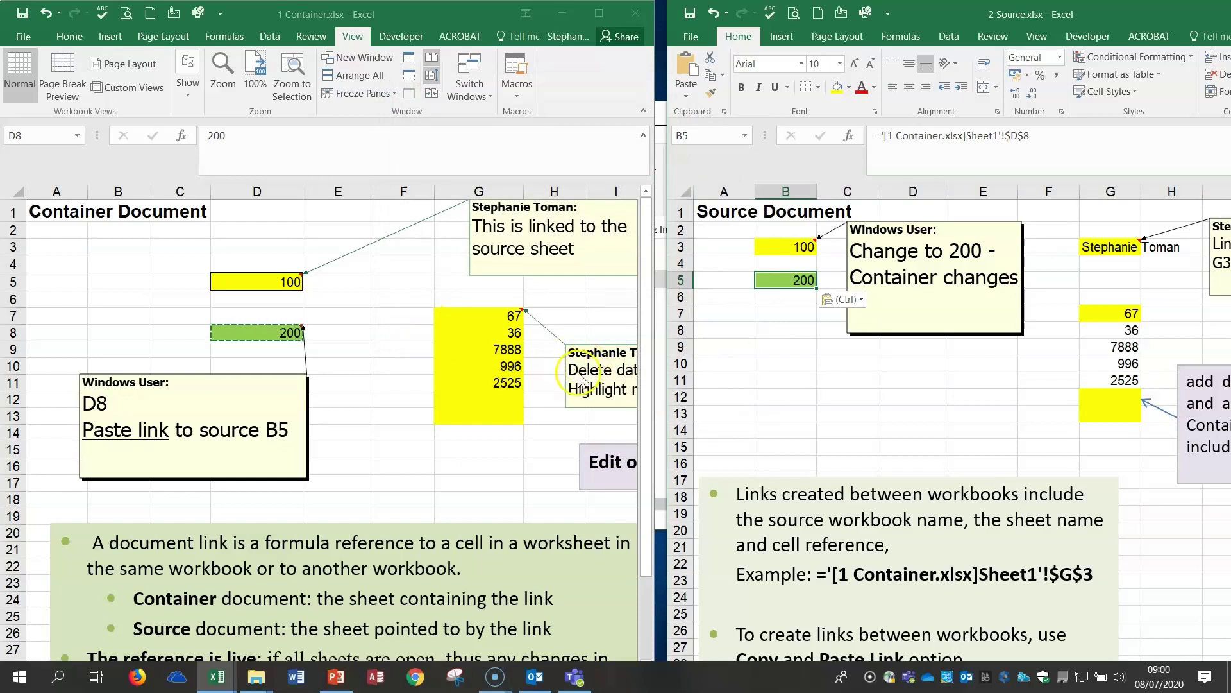
left_click(793, 280)
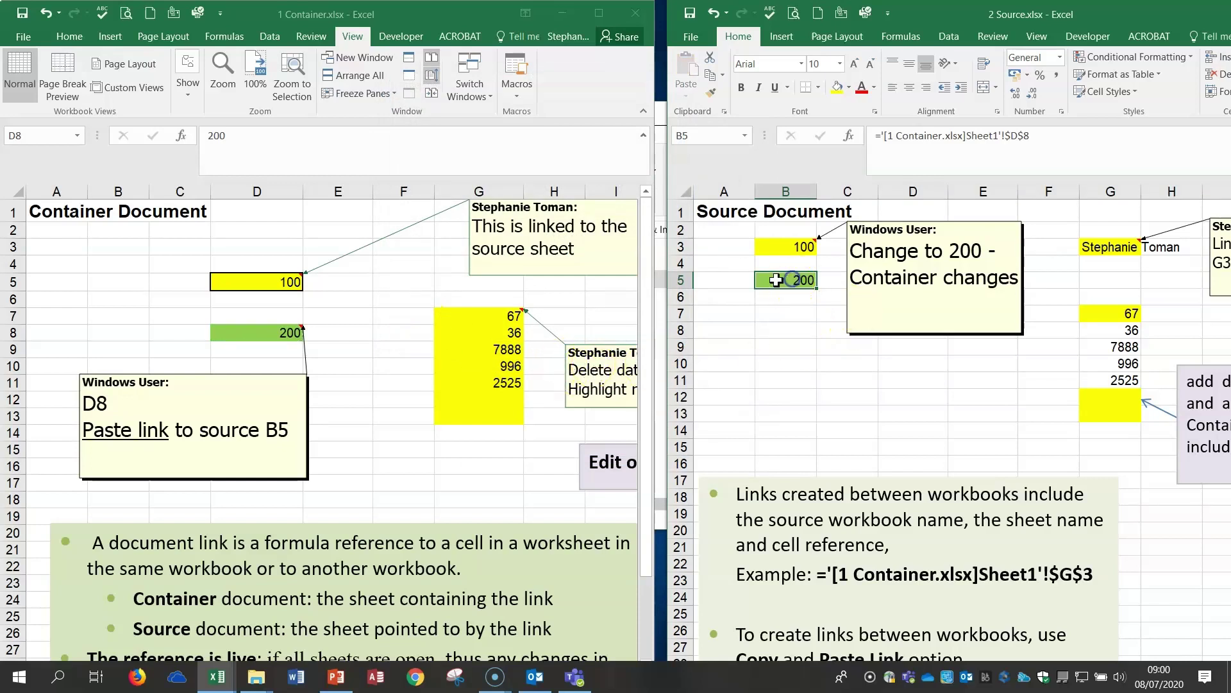
Change cell D8 in the container workbook to 255
left_click(284, 333)
type("2")
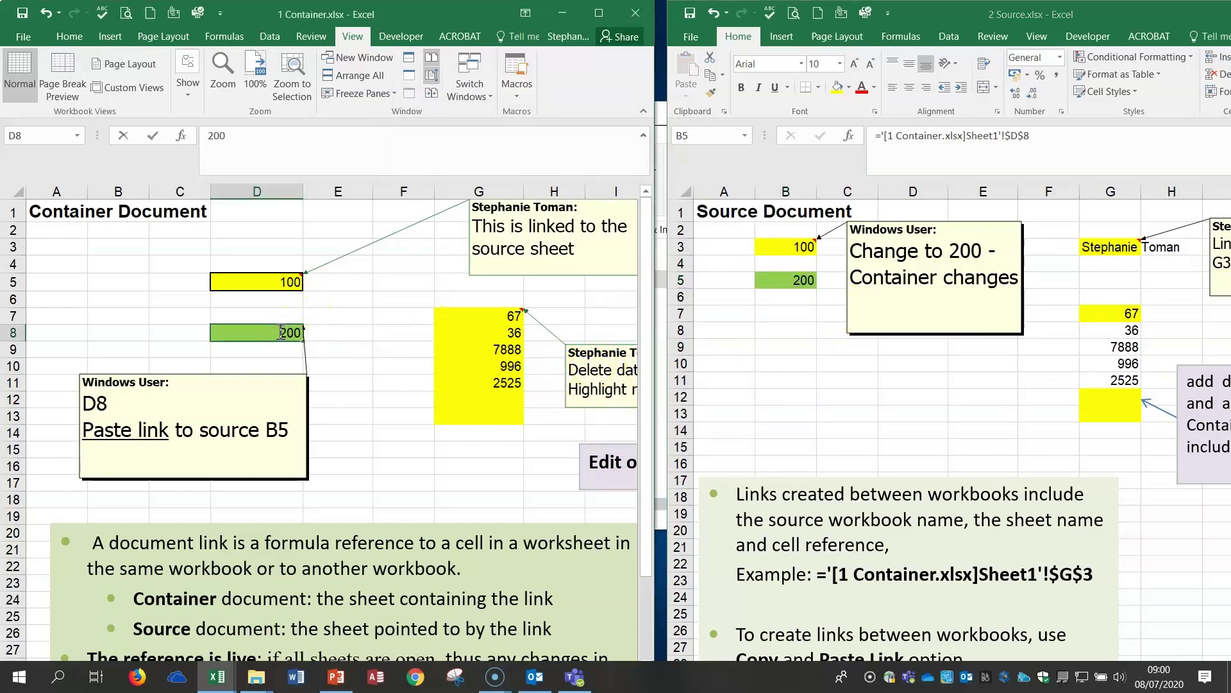
type("55")
key("Return")
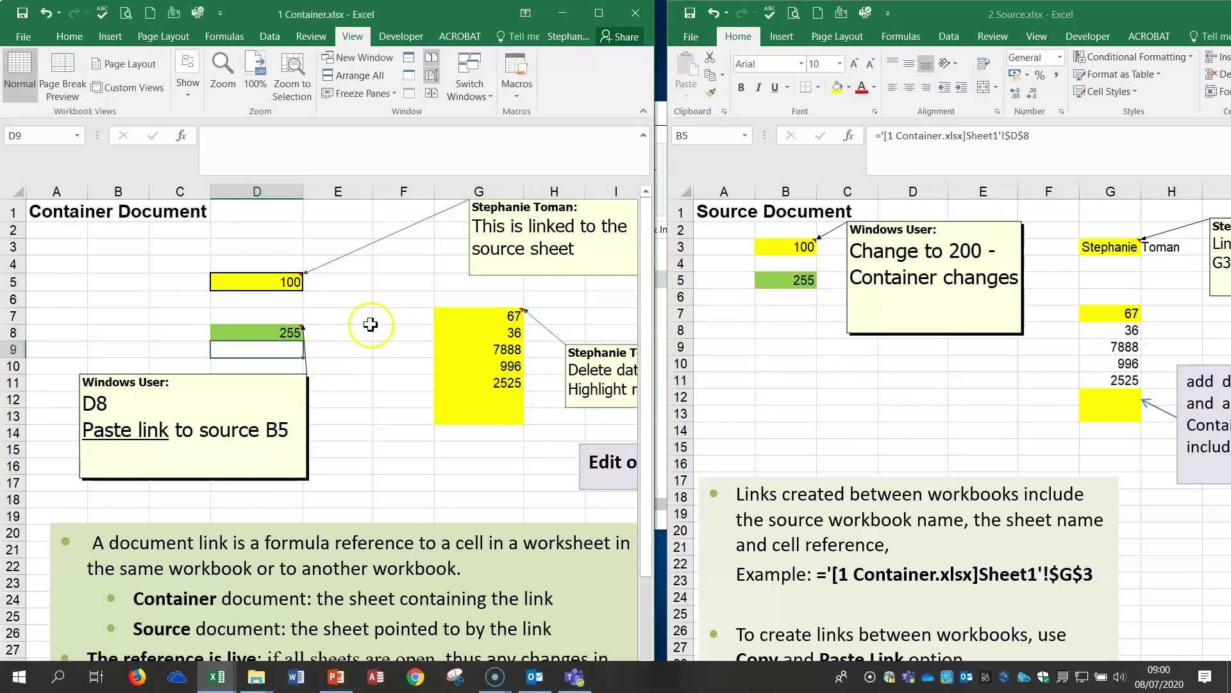
left_click(280, 282)
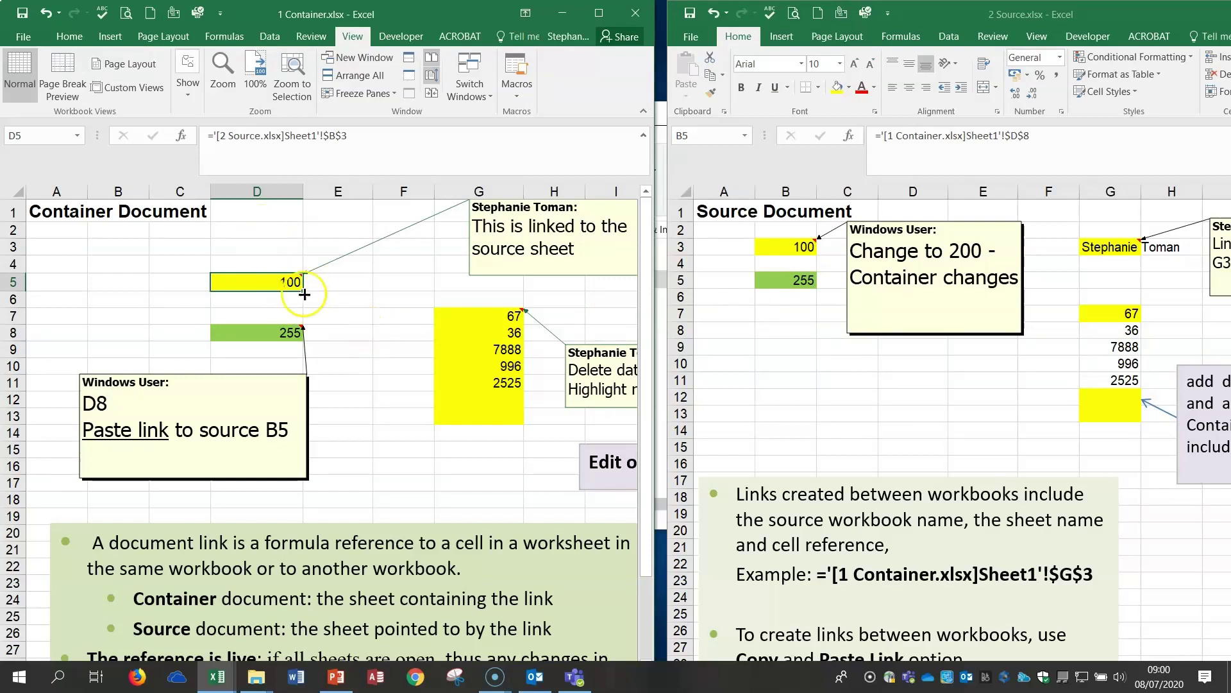
Inspect the array link formula in cell G7 of the container workbook and clear the range G7:G13
left_click(489, 317)
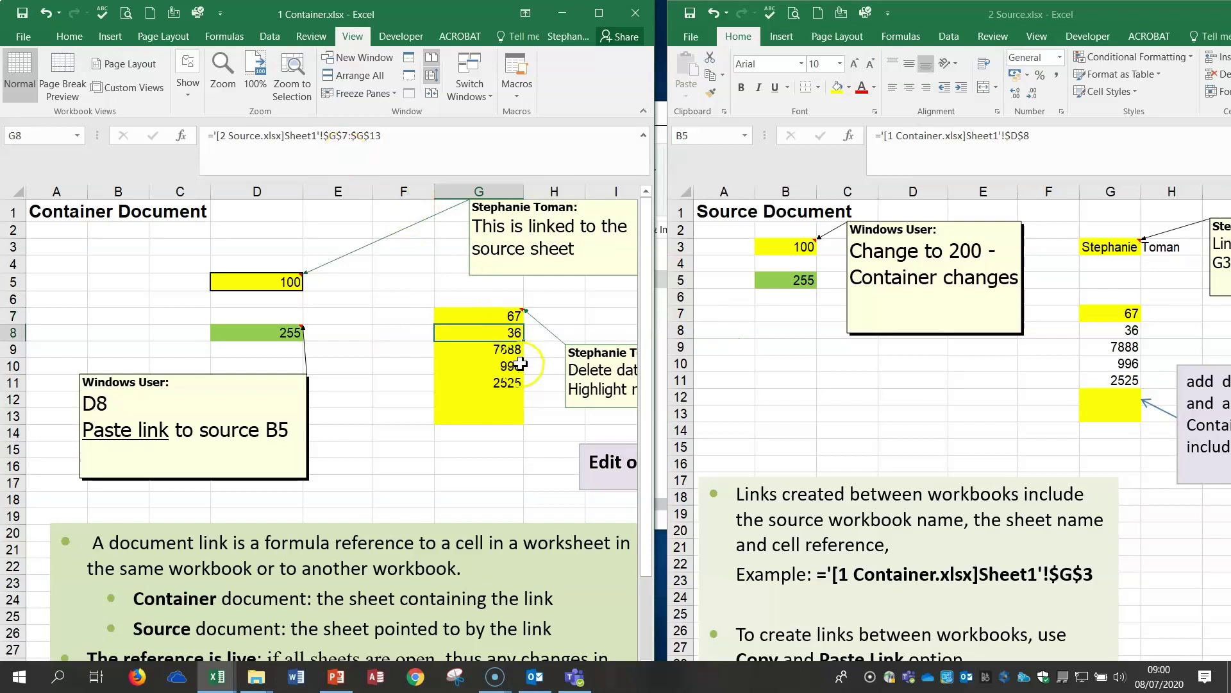
double_click(489, 316)
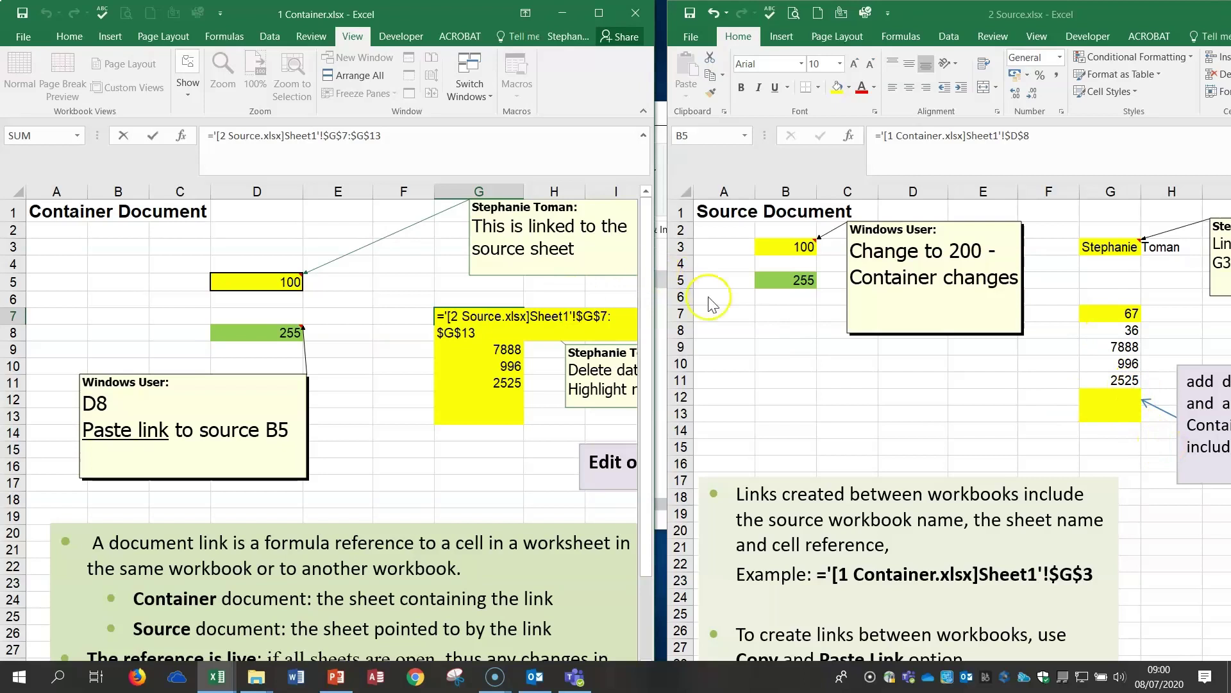
key("Escape")
left_click_drag(479, 316, 484, 424)
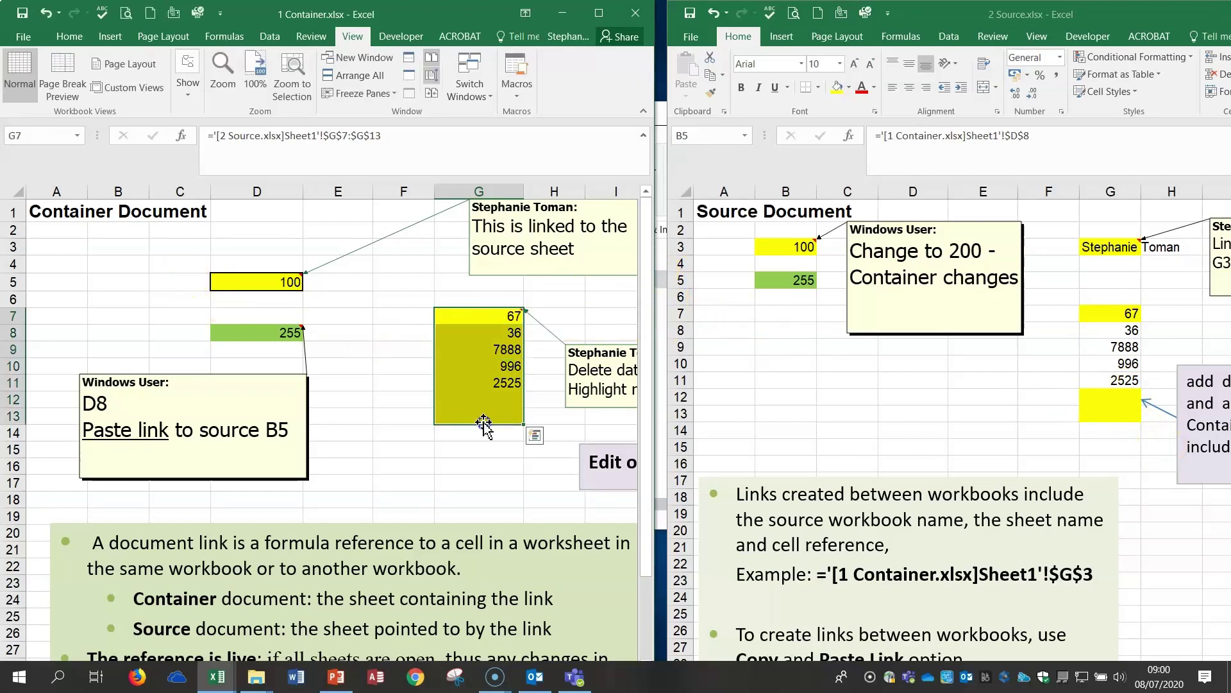
key("Delete")
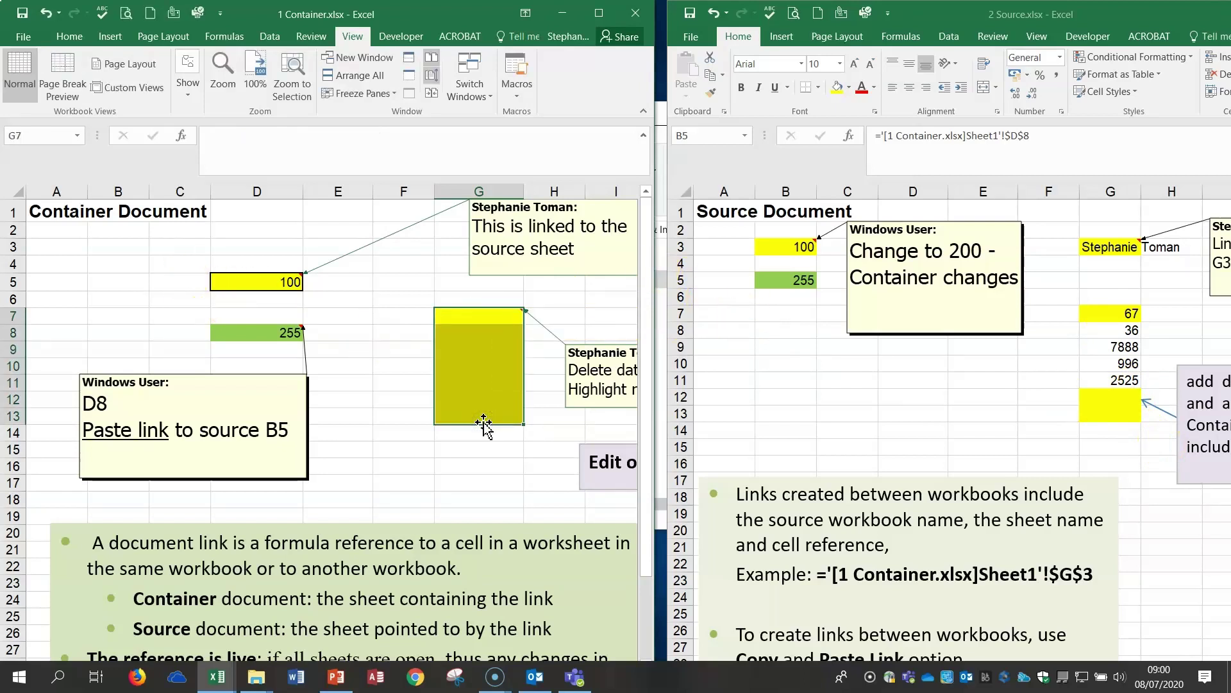
Link cell G7 of the container workbook to range G7:G13 of the source workbook and fill the formula down to G13
left_click(472, 314)
mouse_move(472, 314)
left_mouse_down()
mouse_move(463, 423)
mouse_move(474, 301)
mouse_move(468, 420)
left_mouse_up()
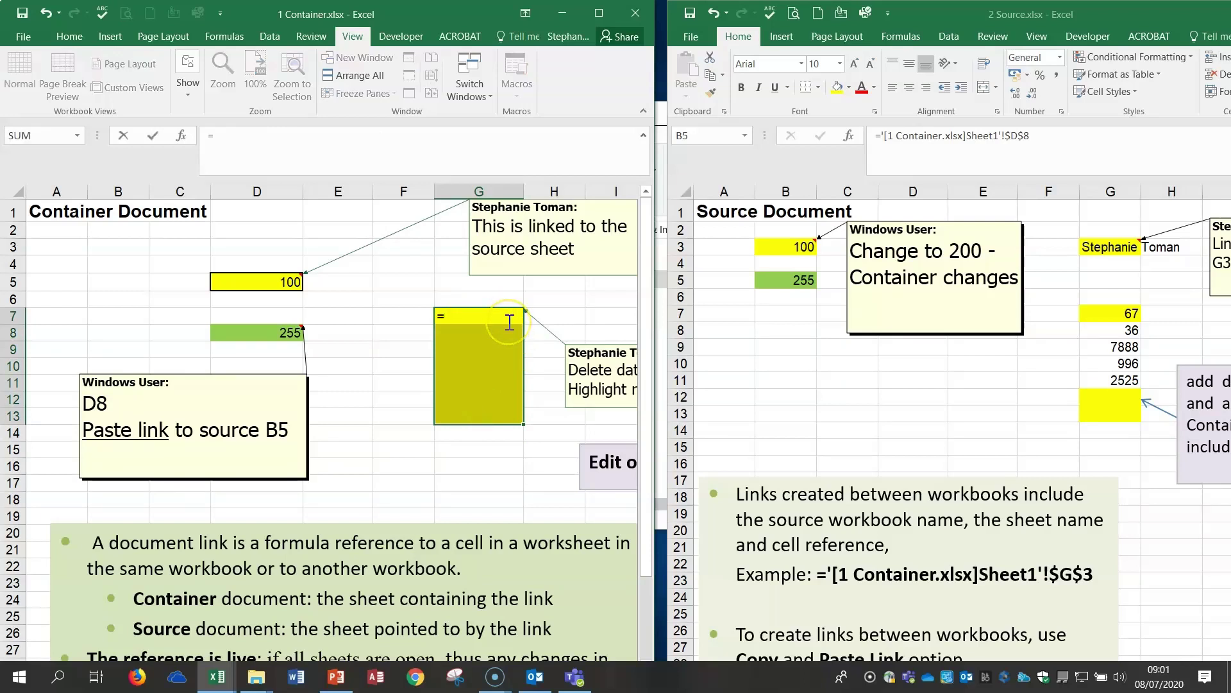
left_click(1119, 314)
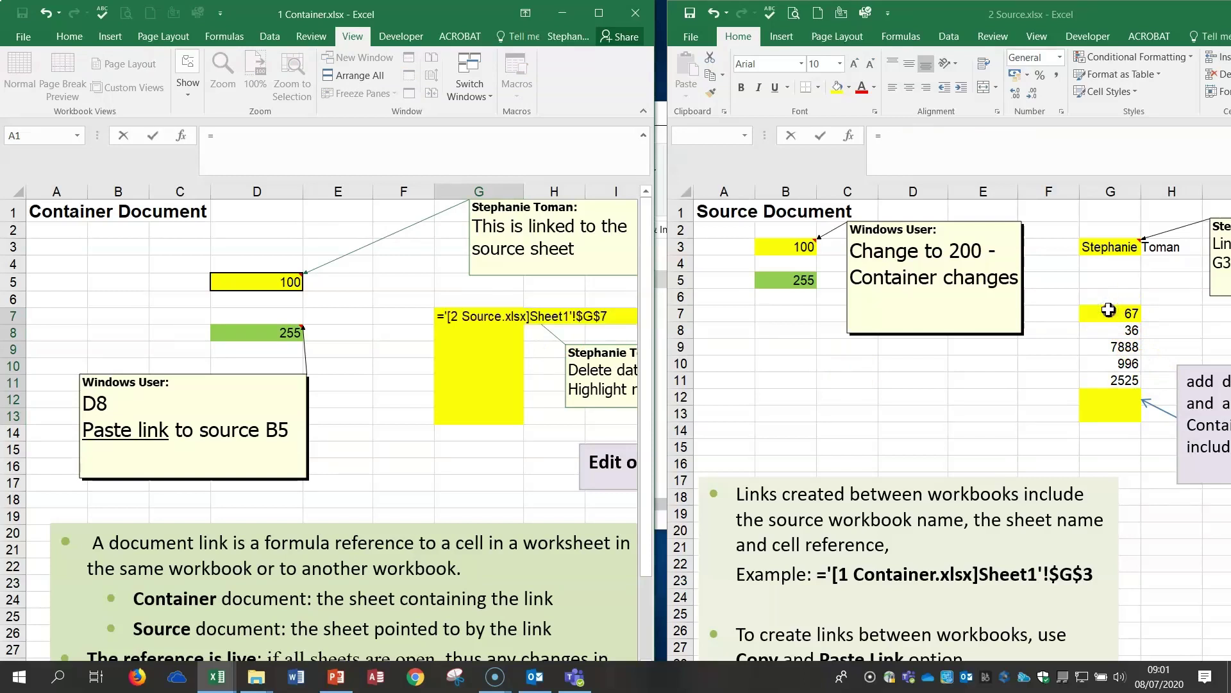
left_click_drag(1108, 311, 1113, 419)
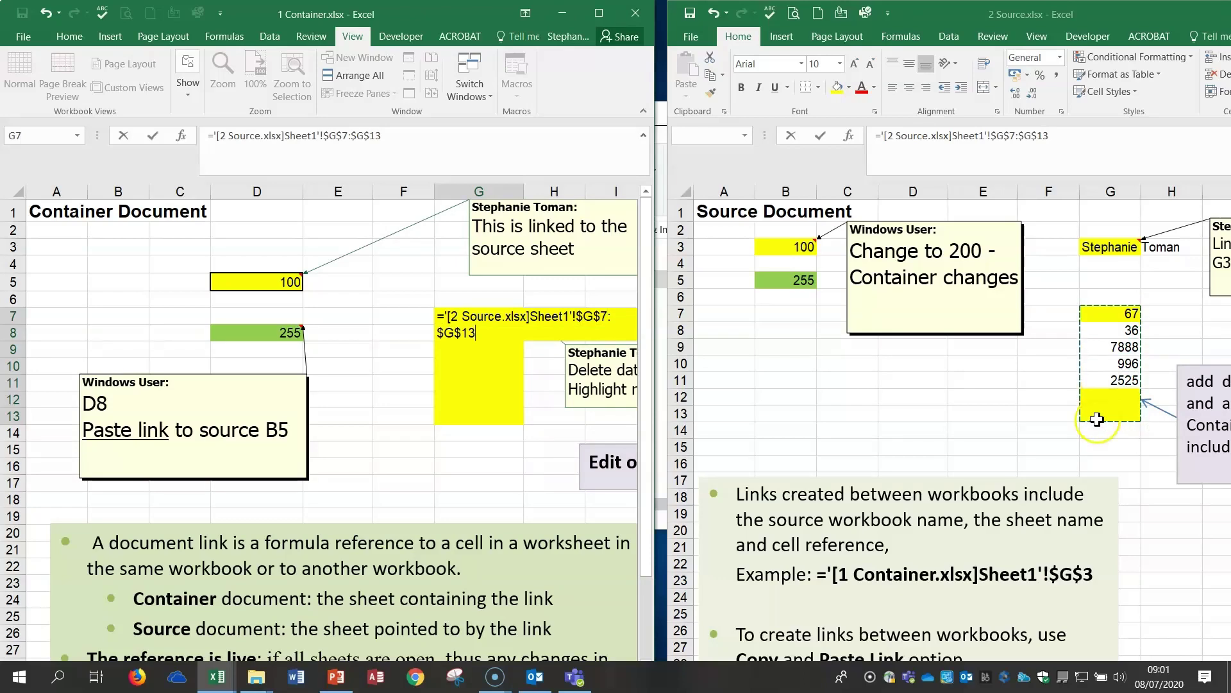
left_click(492, 323)
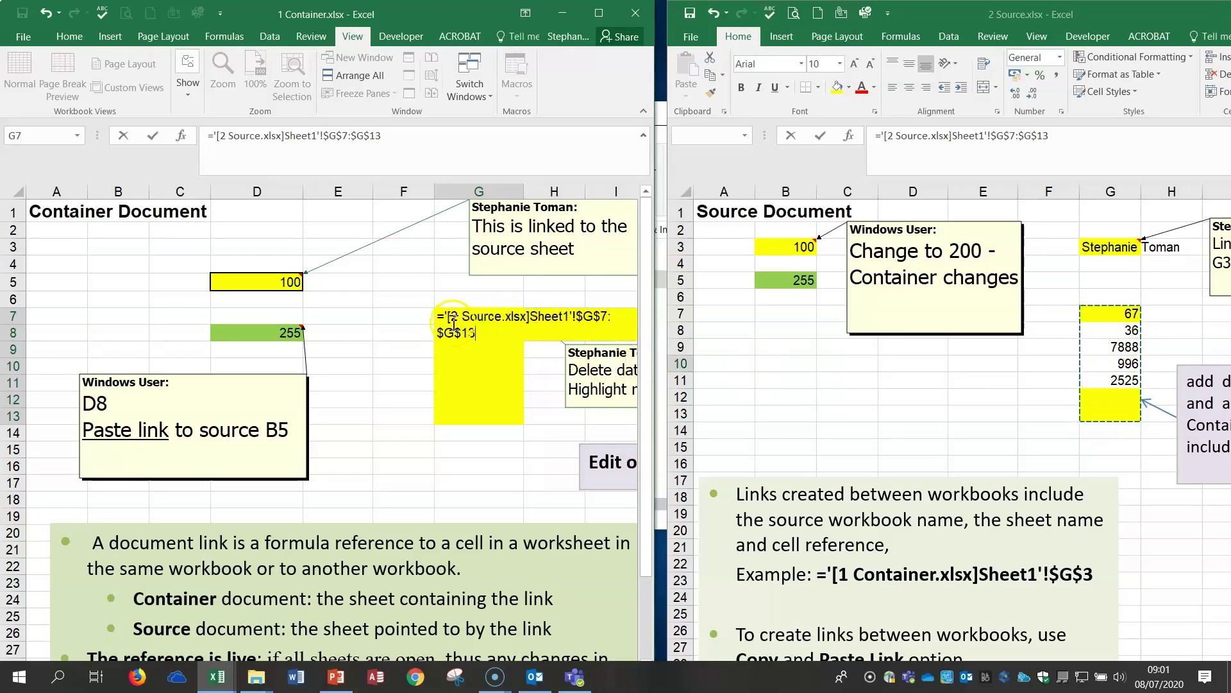
key("Return")
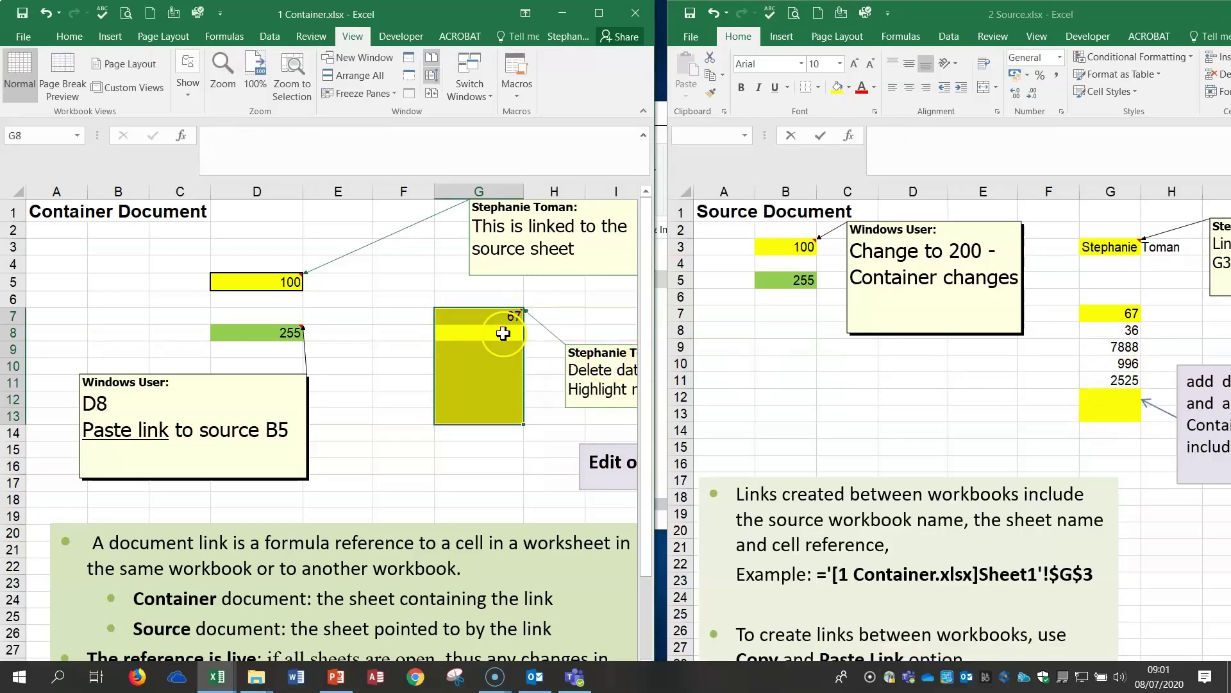
left_click(495, 316)
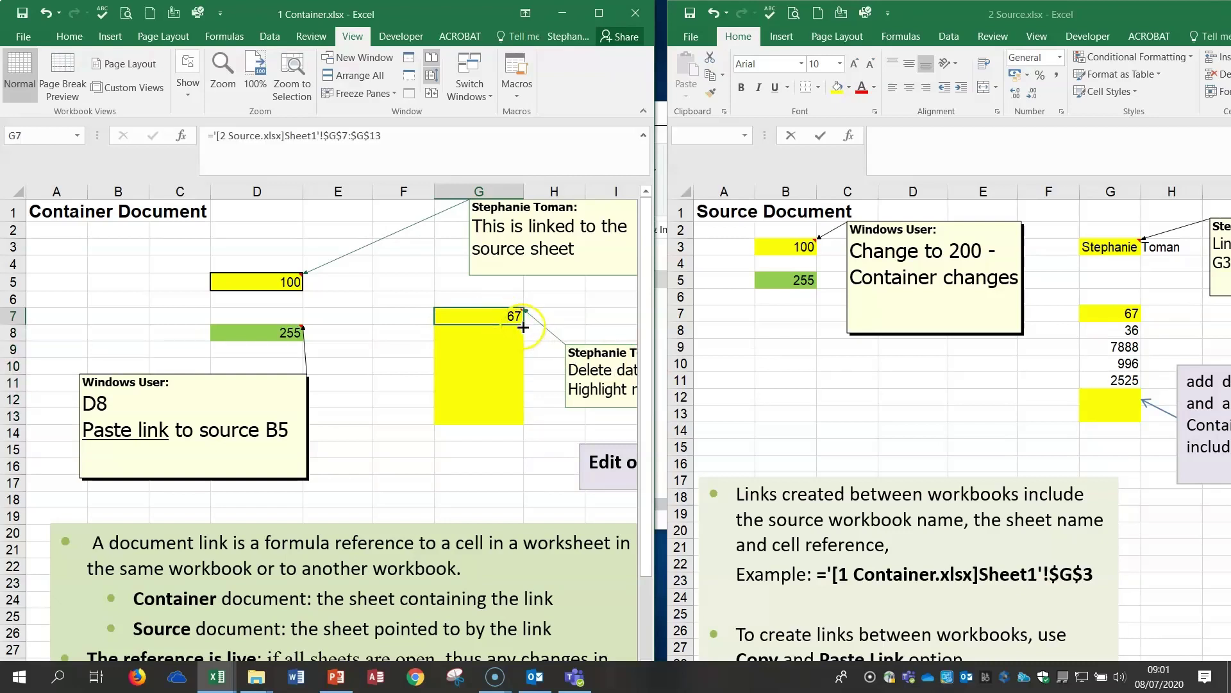
left_click_drag(523, 327, 523, 423)
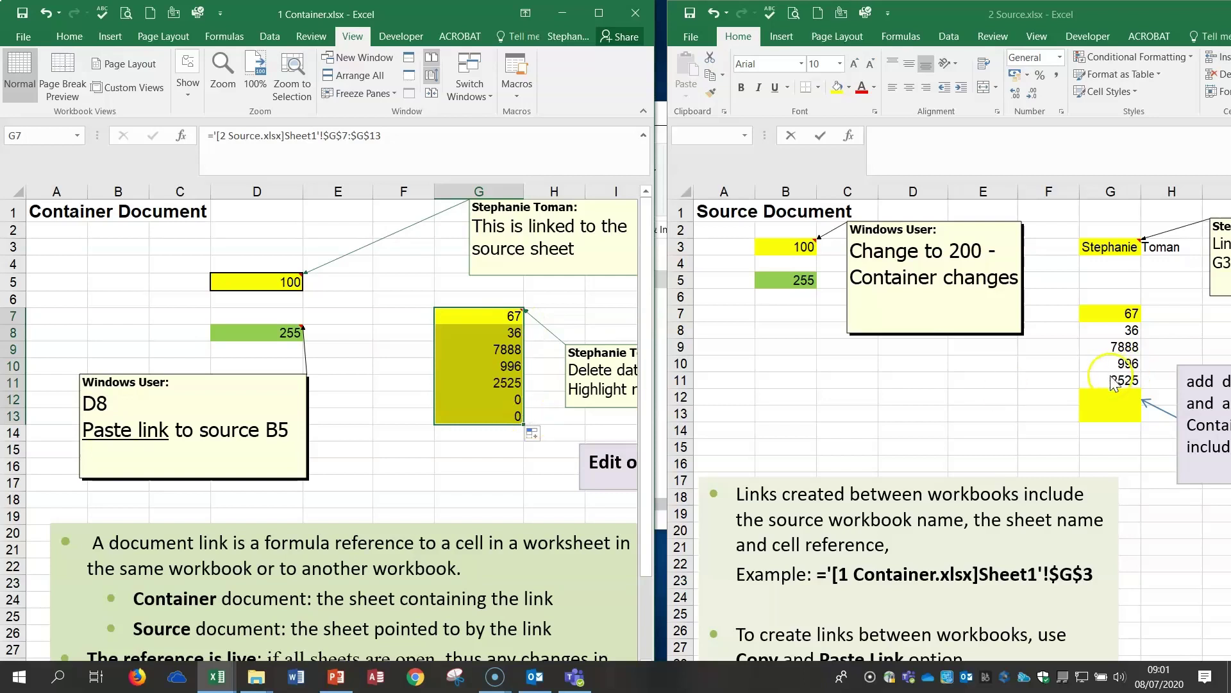
Enter 55 in cell G12 and 66 in cell G13 of the source workbook
left_click(1121, 395)
type("55")
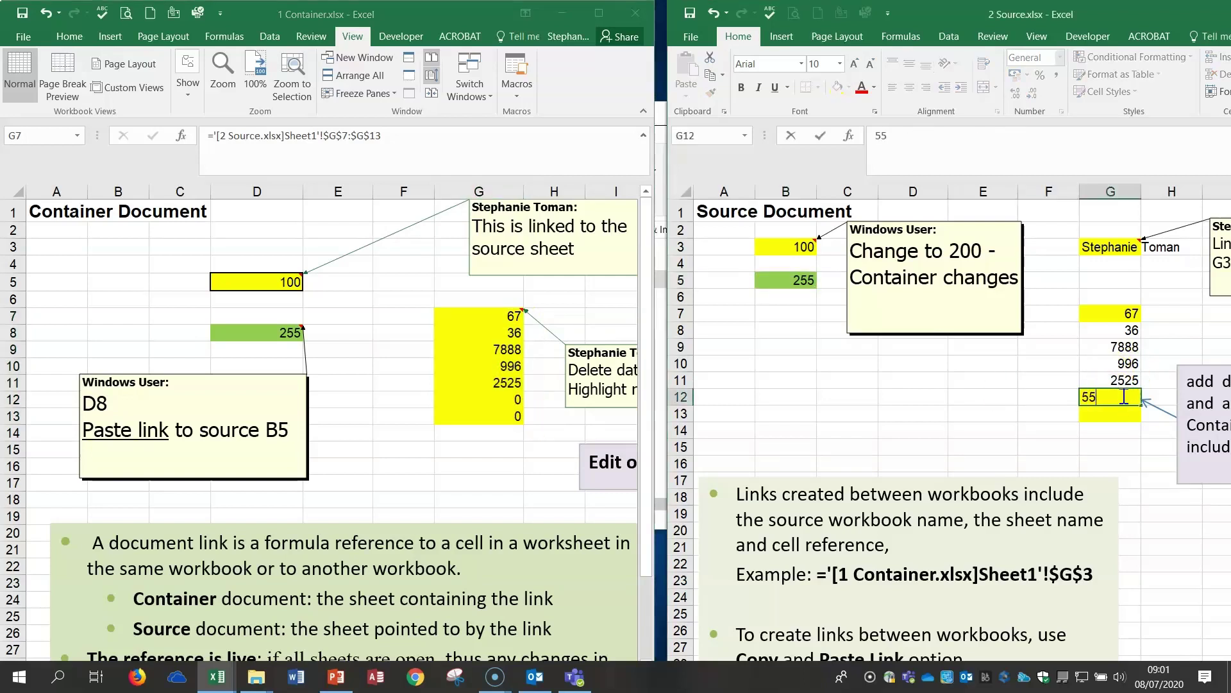
left_click(1120, 414)
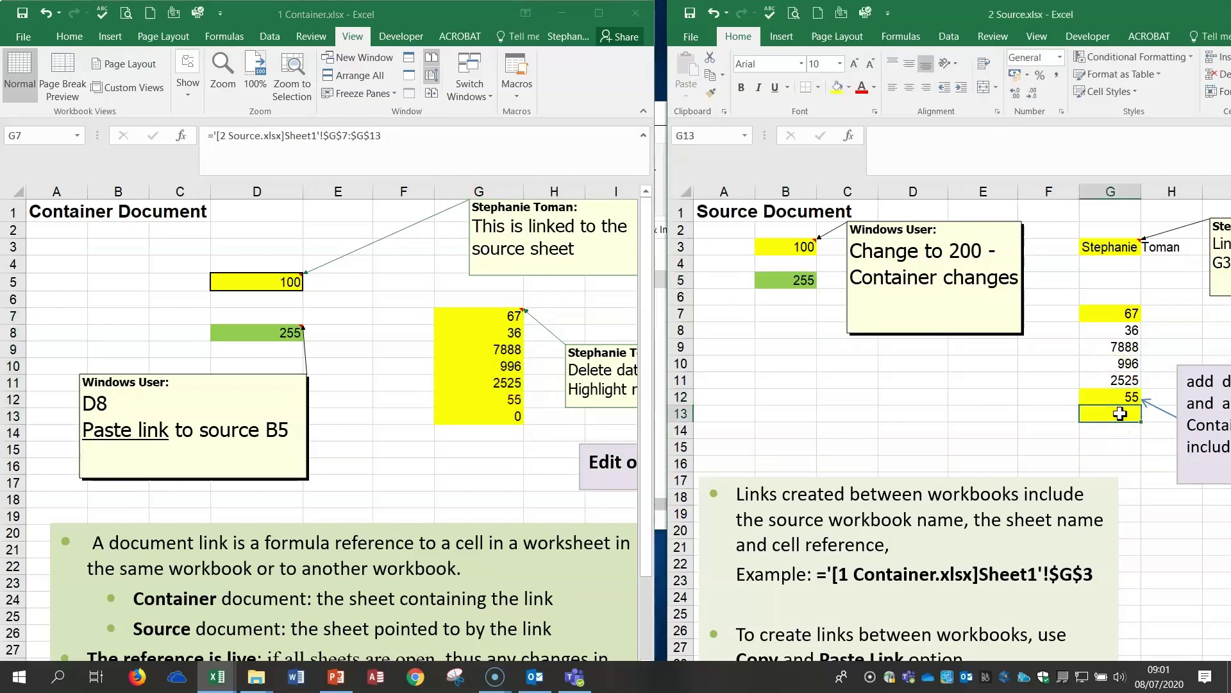
type("66")
left_click(1000, 416)
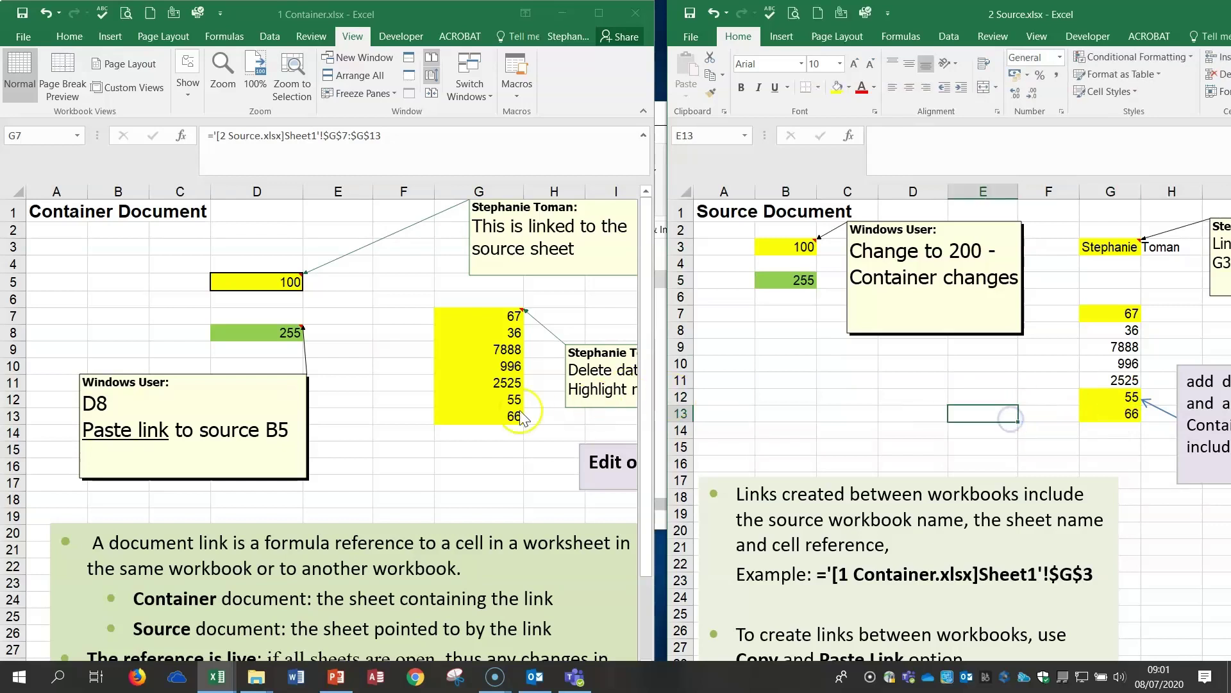
Inspect the link formula in cells G12 up to G7 of the container workbook
left_click(493, 399)
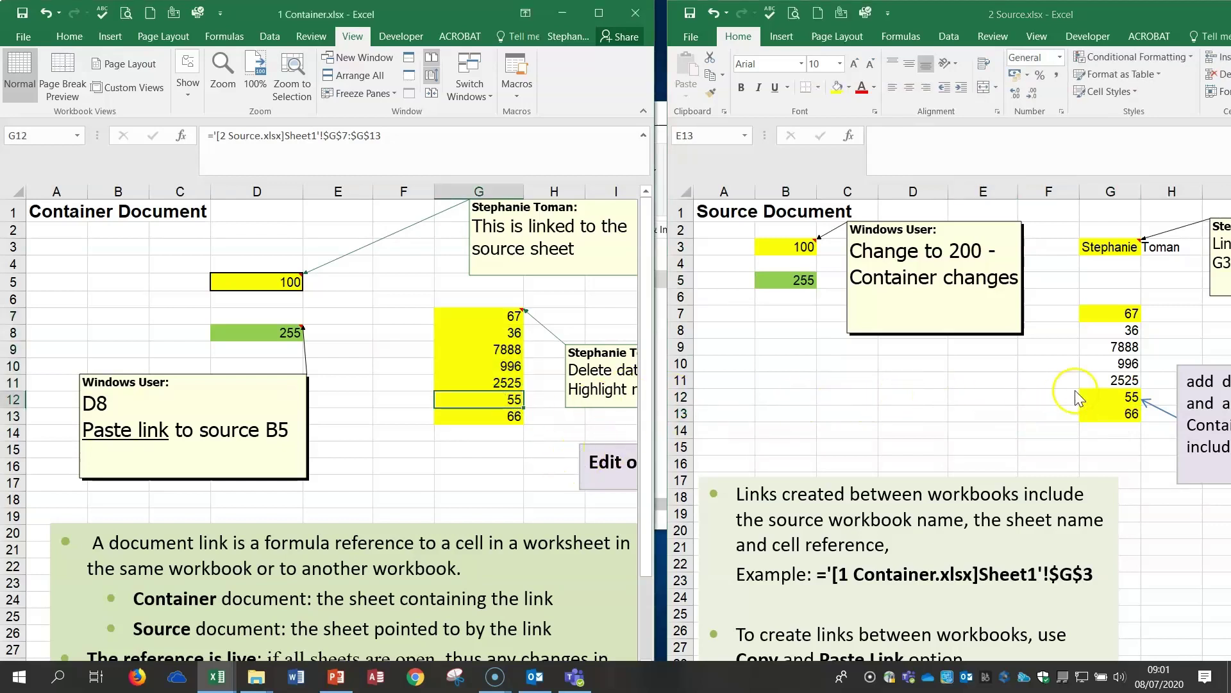
left_click(490, 381)
left_click(492, 367)
left_click(498, 350)
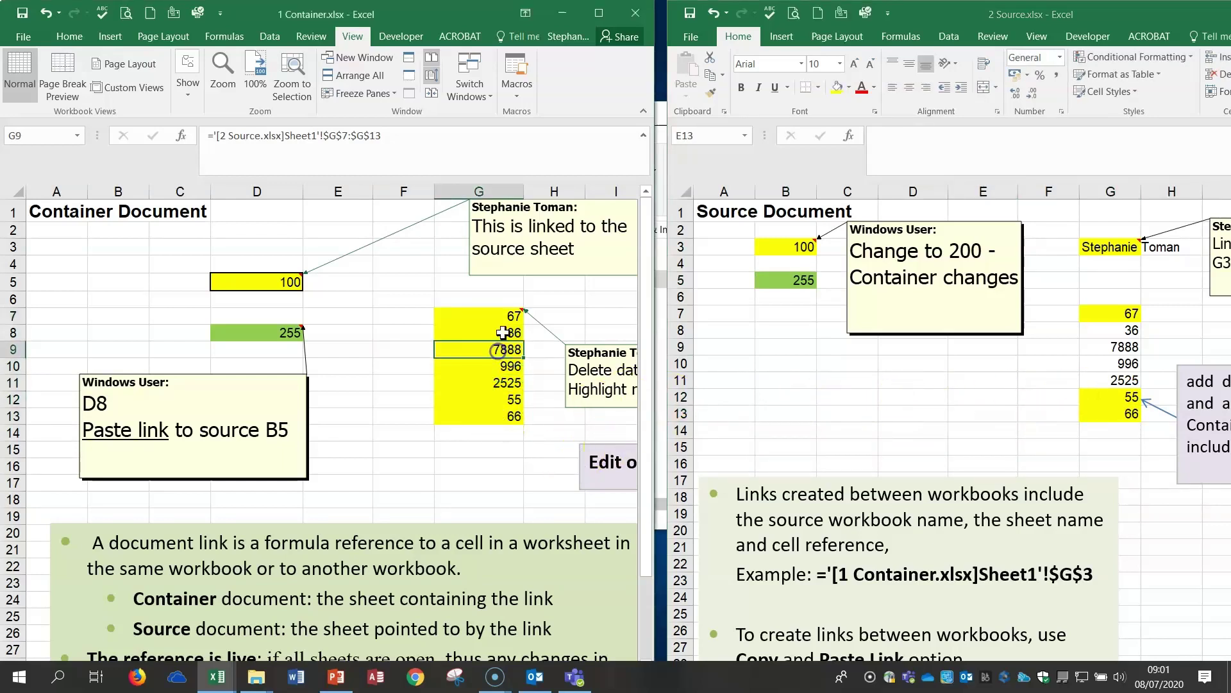
left_click(504, 334)
left_click(506, 319)
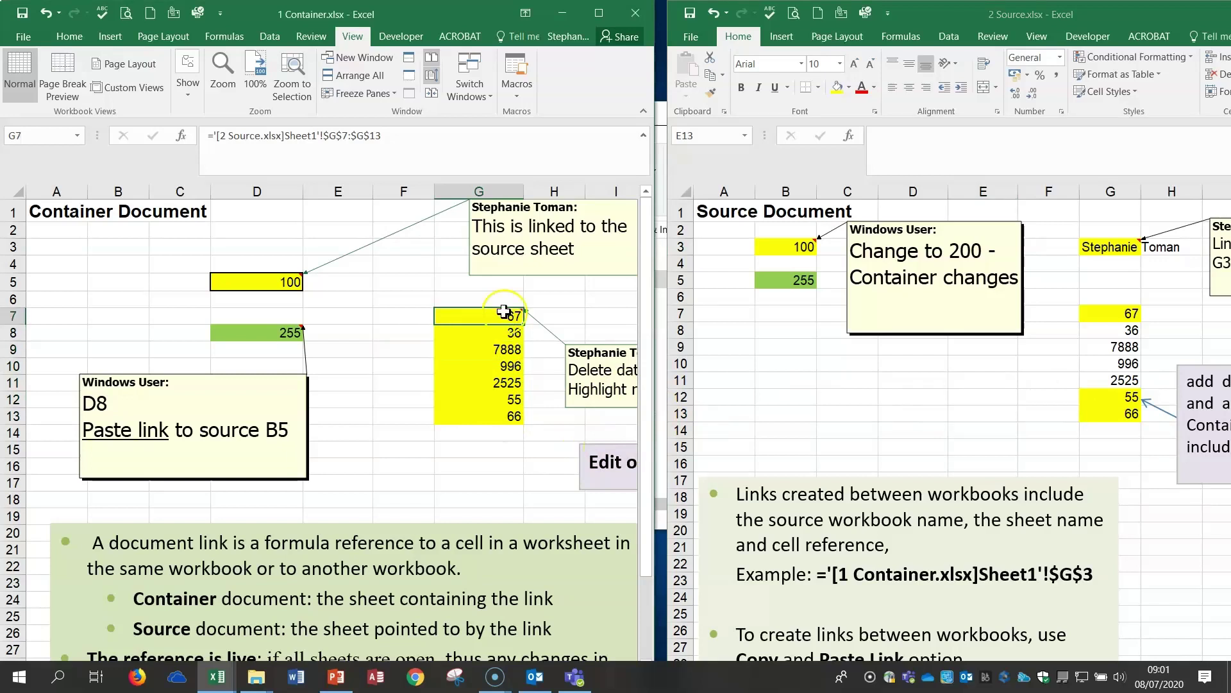
Undo the source entries in G12 and G13, the new range link, the clearing of G7:G13 and the last change to container cell D8
left_click(45, 14)
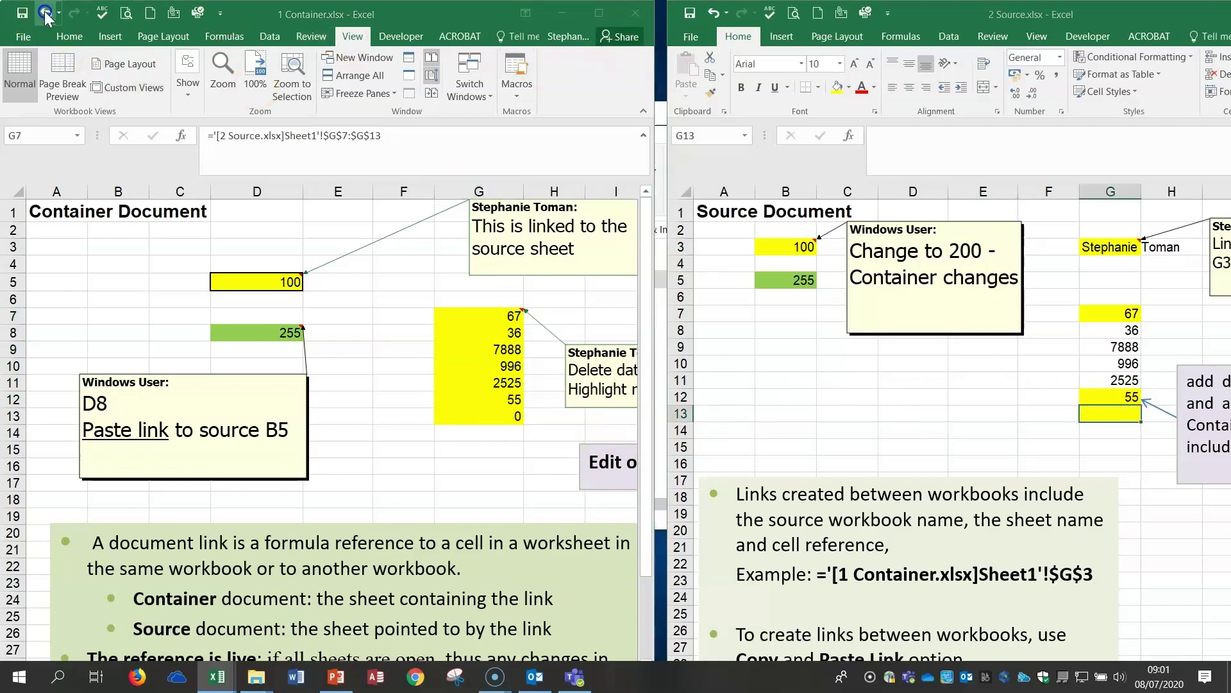
left_click(45, 14)
left_click(45, 14)
left_click(45, 14)
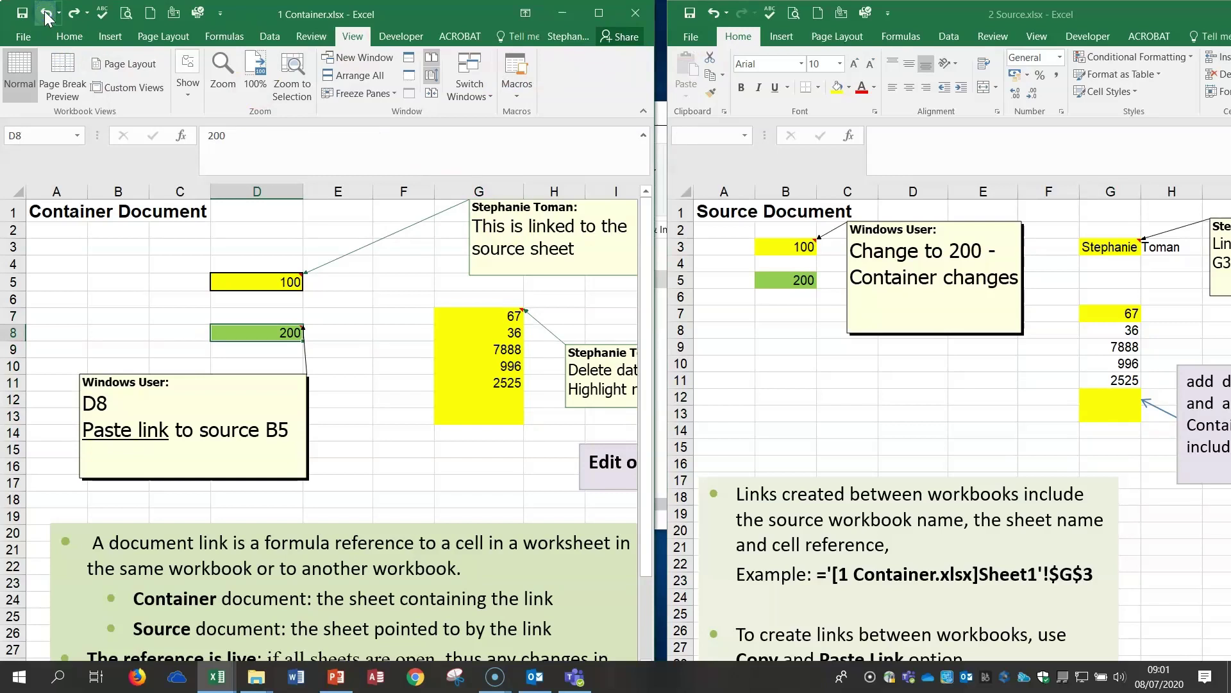
Clear G7:G13 in the container workbook and fill it with a formula linking to range G7:G13 in the source workbook
left_click_drag(470, 314, 468, 415)
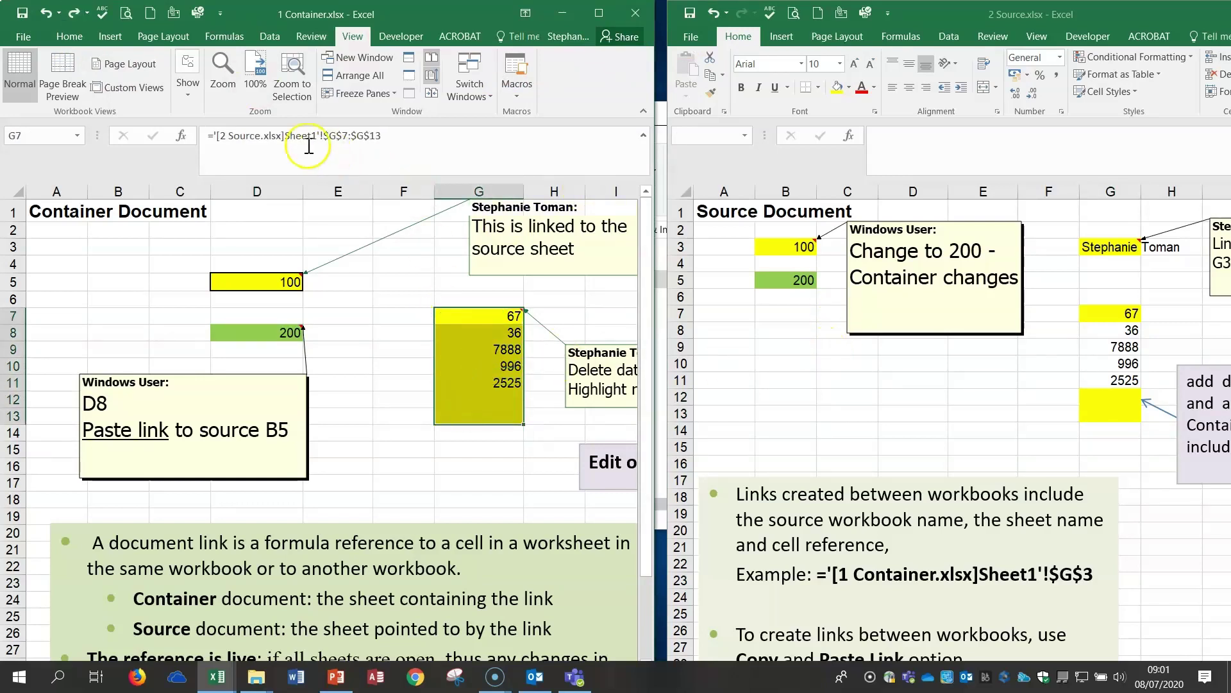
key("Delete")
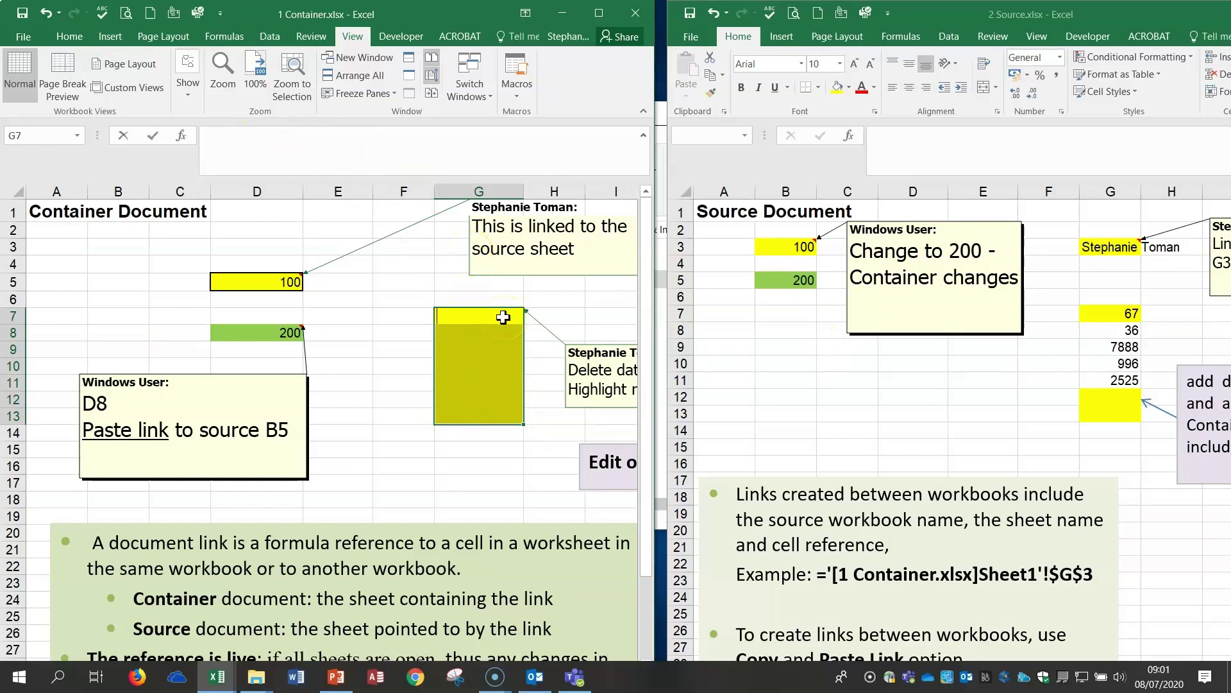
type("=")
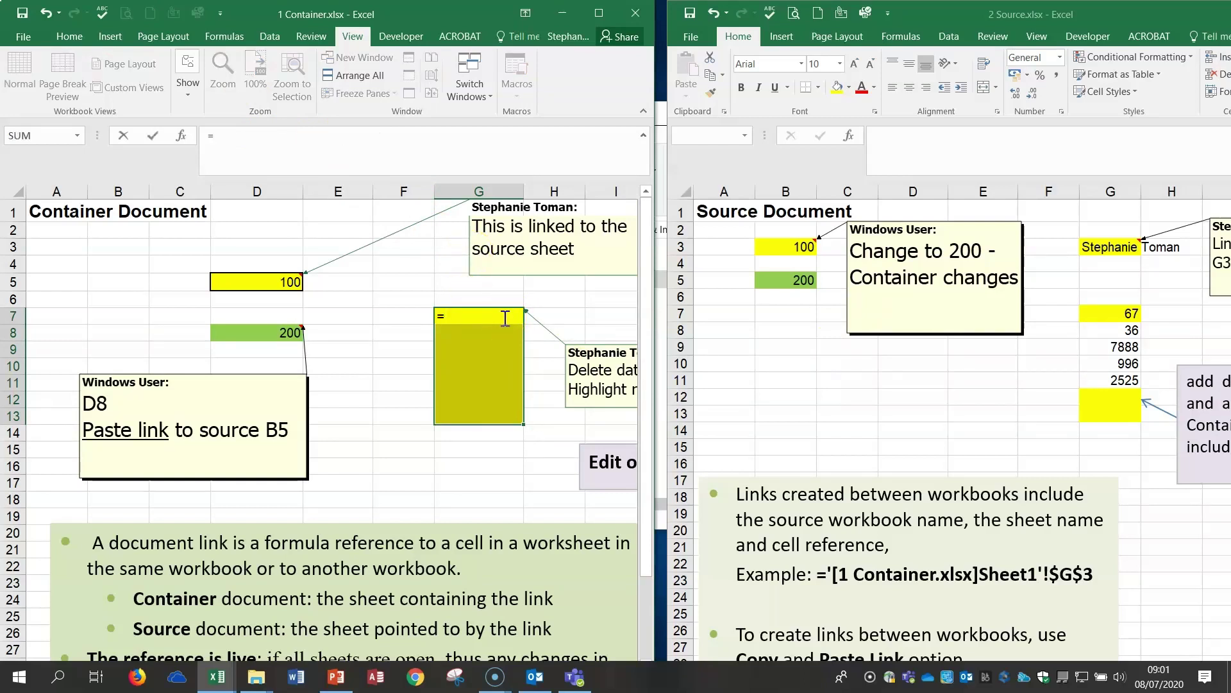
left_click_drag(1119, 313, 1108, 413)
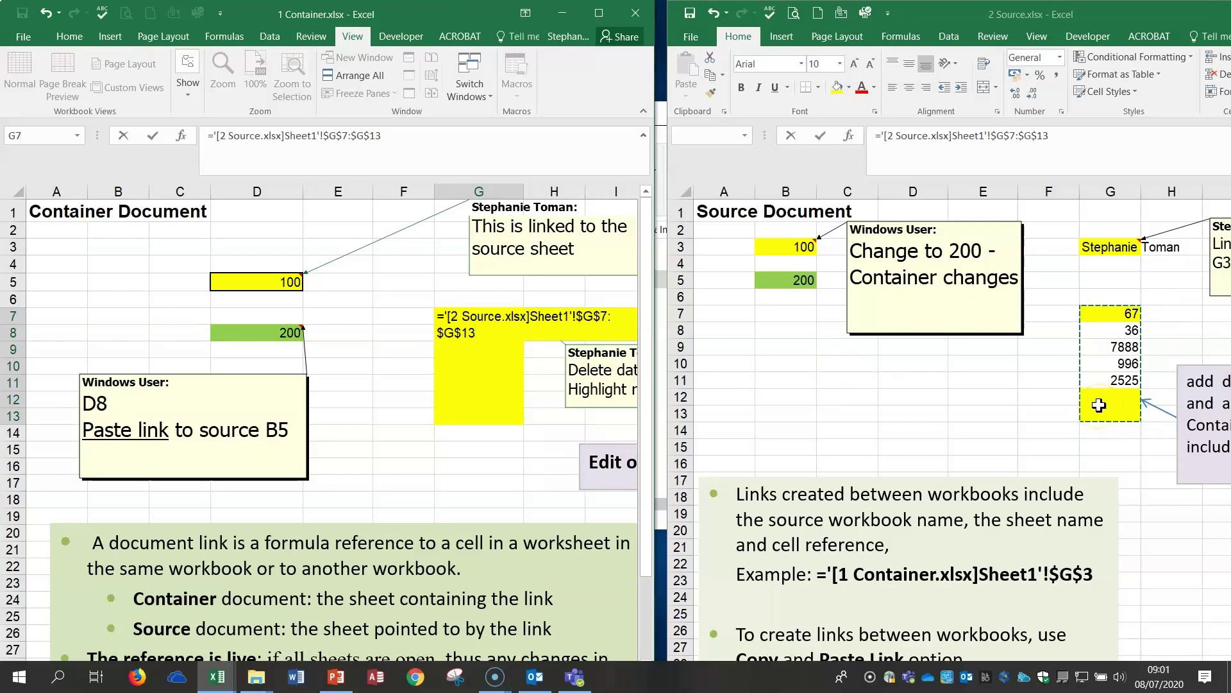
key("Return")
left_click(509, 313)
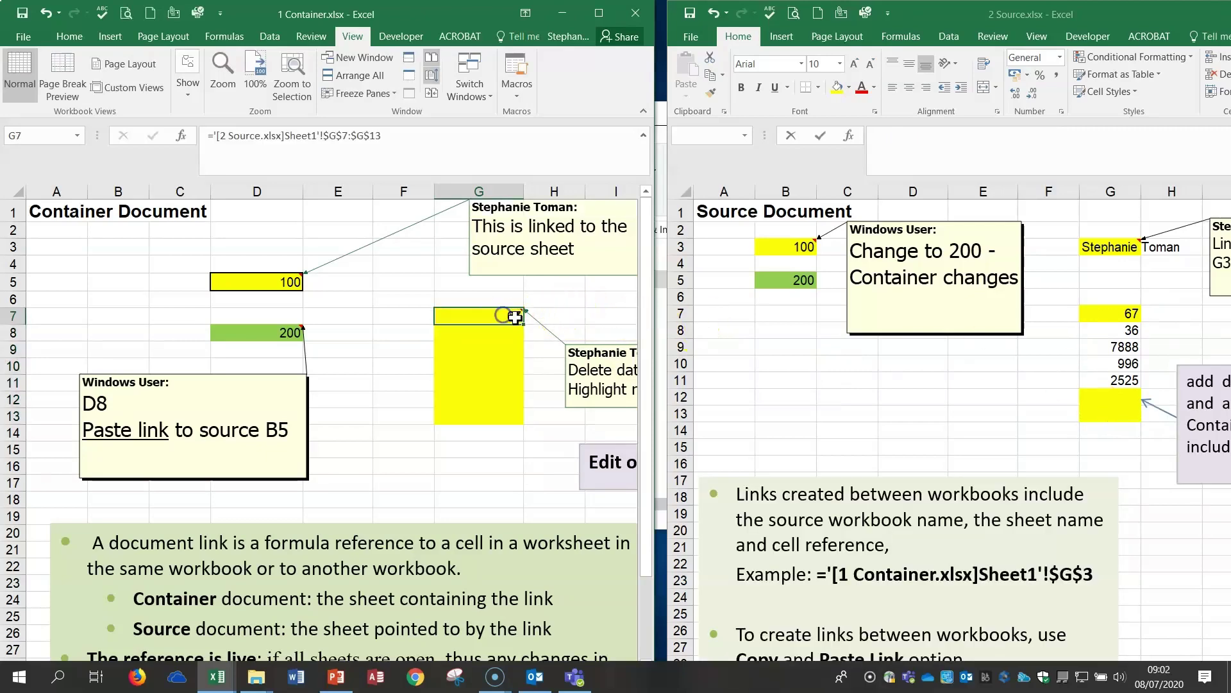
left_click_drag(513, 317, 510, 429)
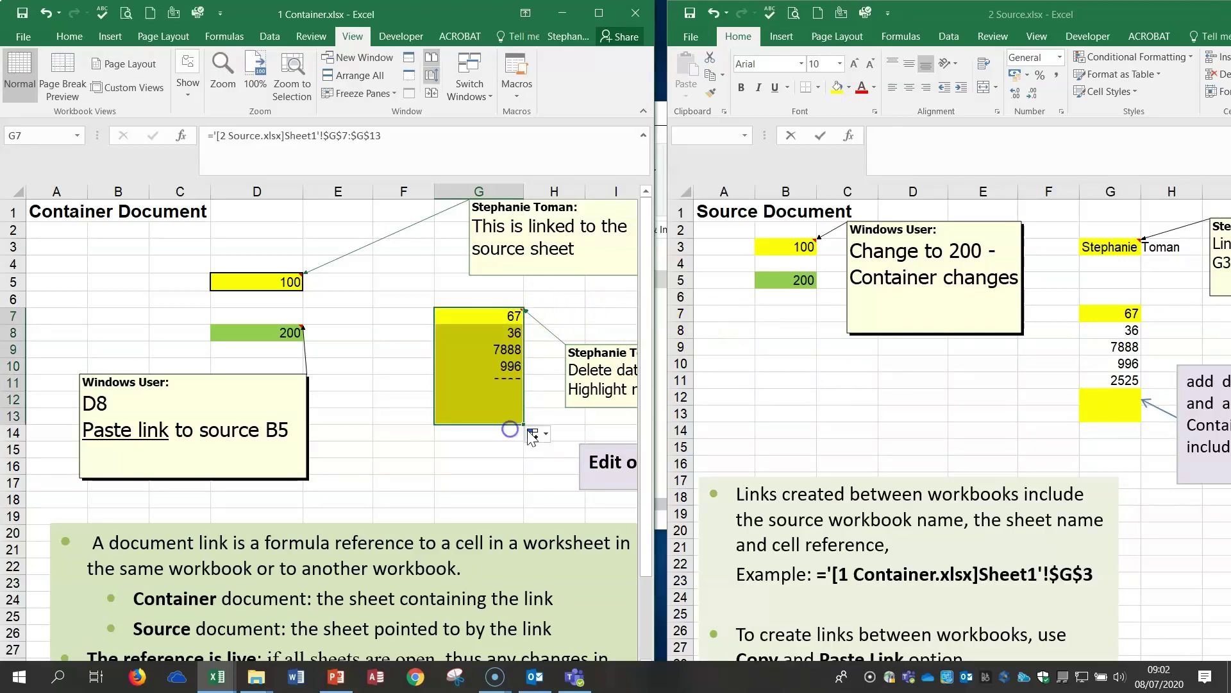
Enter 55 in cell G12 and 77 in cell G13 of the source workbook
left_click(1106, 397)
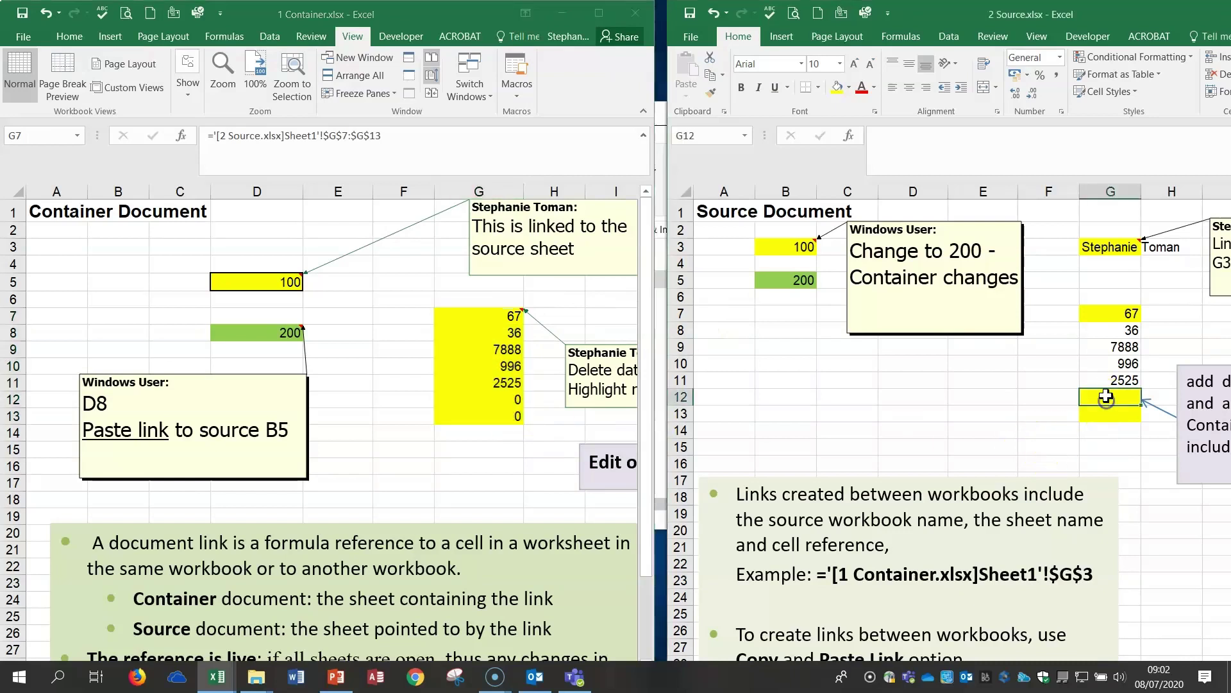
type("55")
left_click(1109, 418)
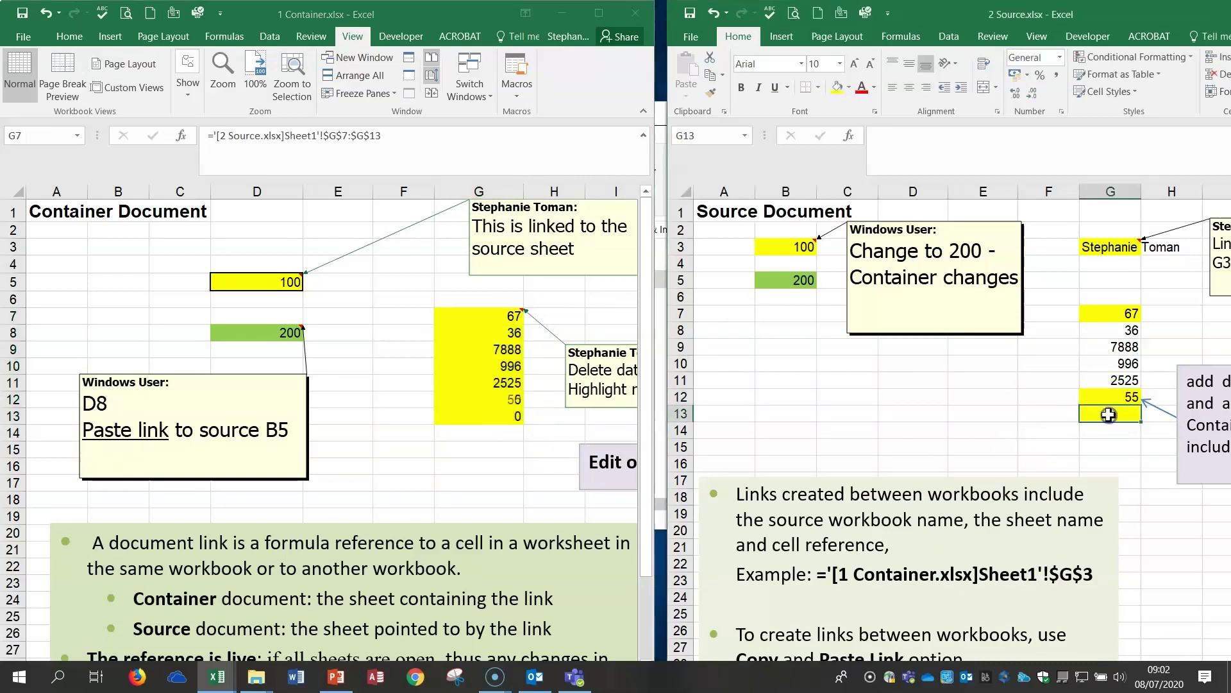
type("77")
left_click(968, 398)
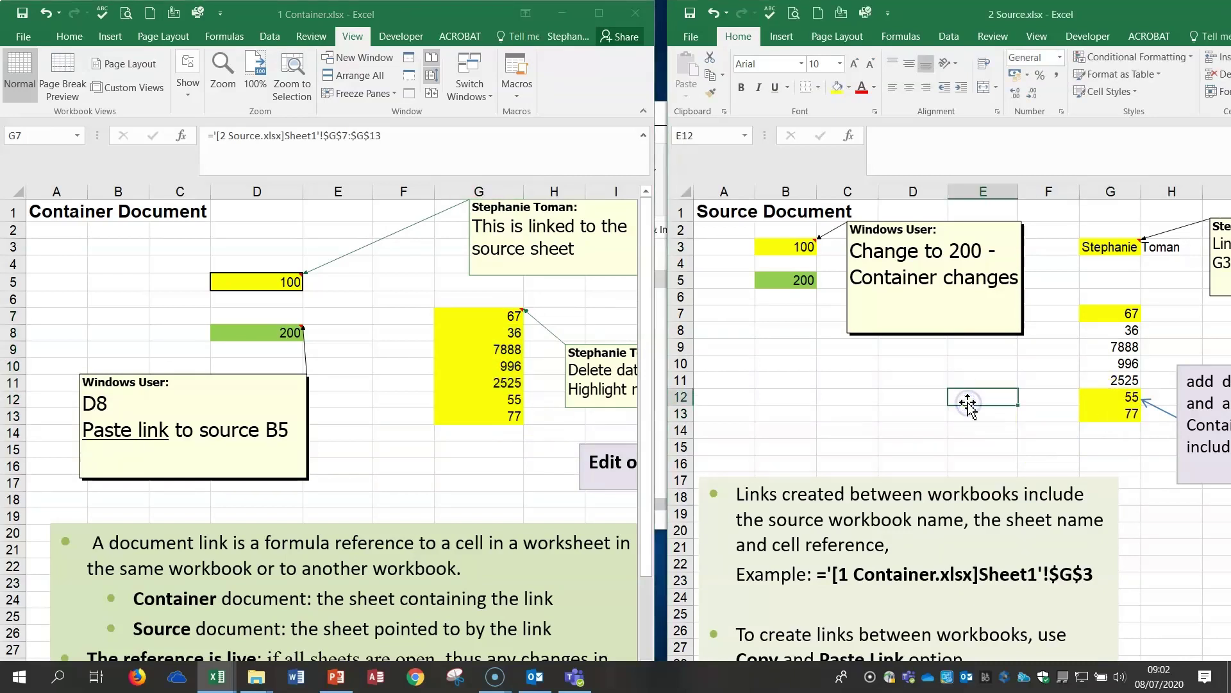
Widen the container workbook window and look up the Edit Links commands, including Edit Links to Files in the workbook information
left_click(473, 458)
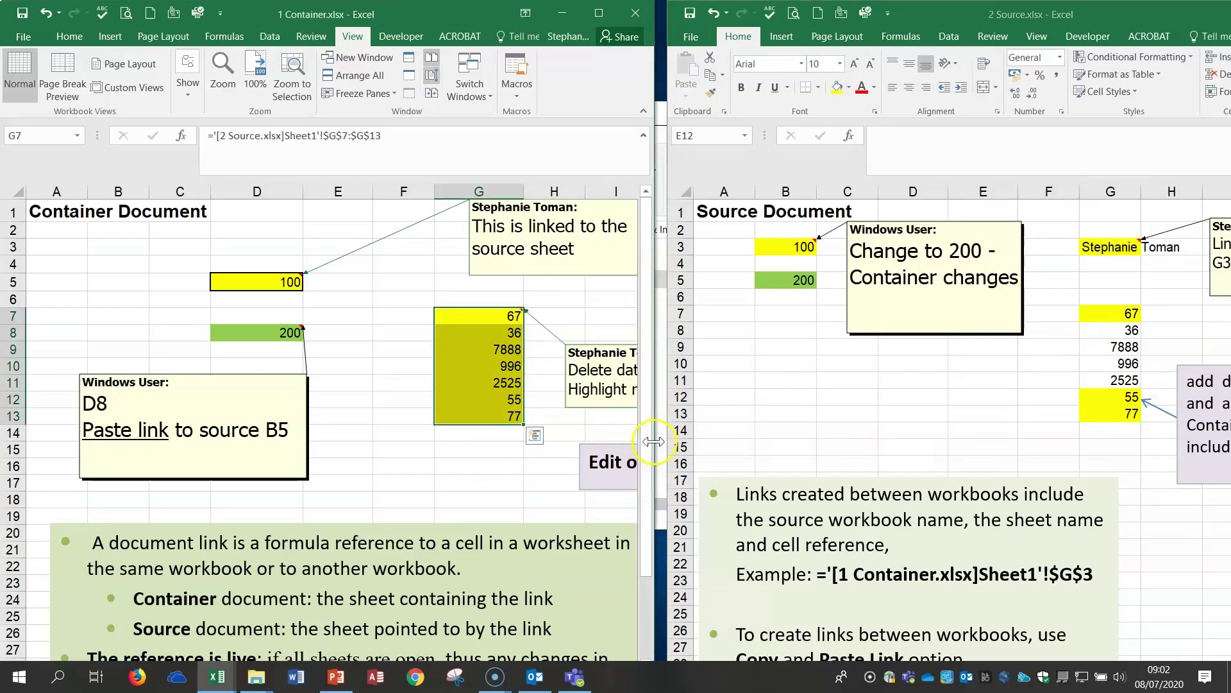
left_click_drag(653, 443, 906, 425)
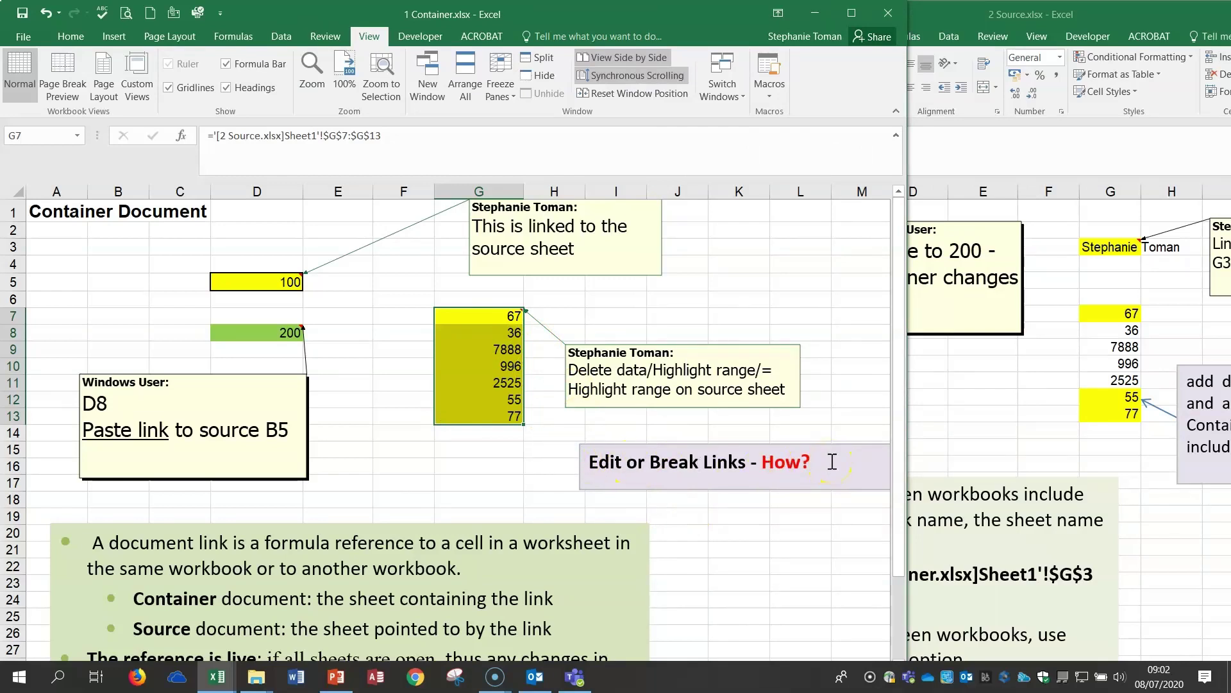
left_click(282, 38)
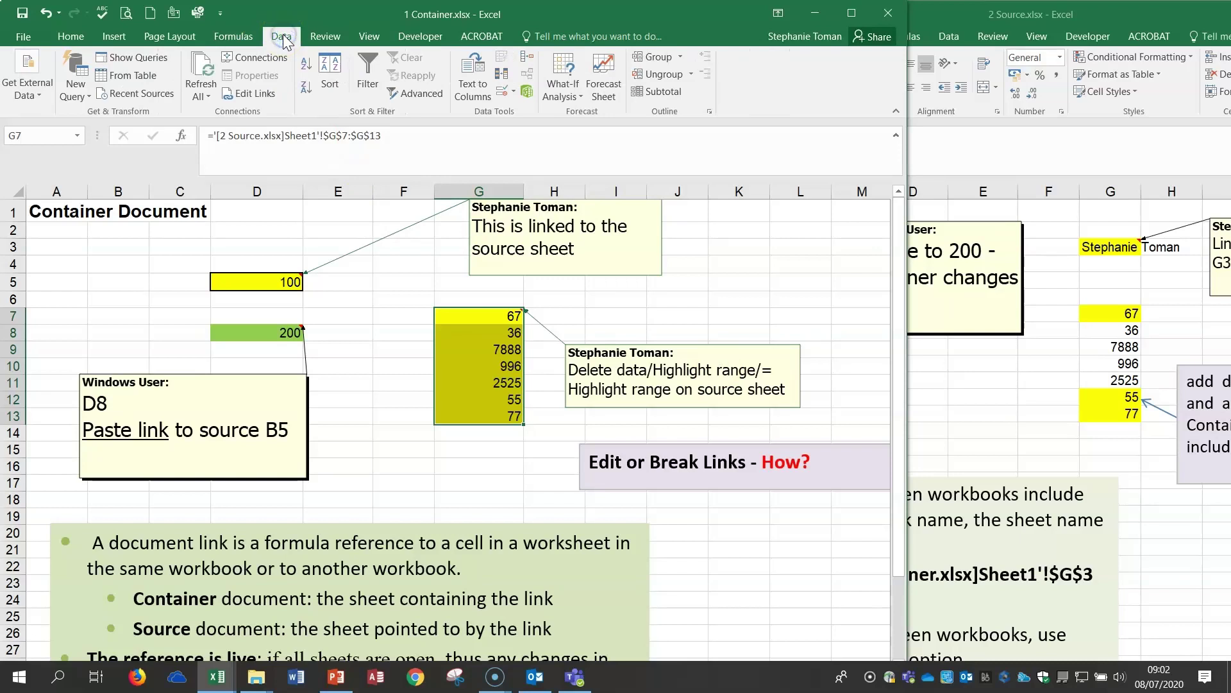
left_click(272, 102)
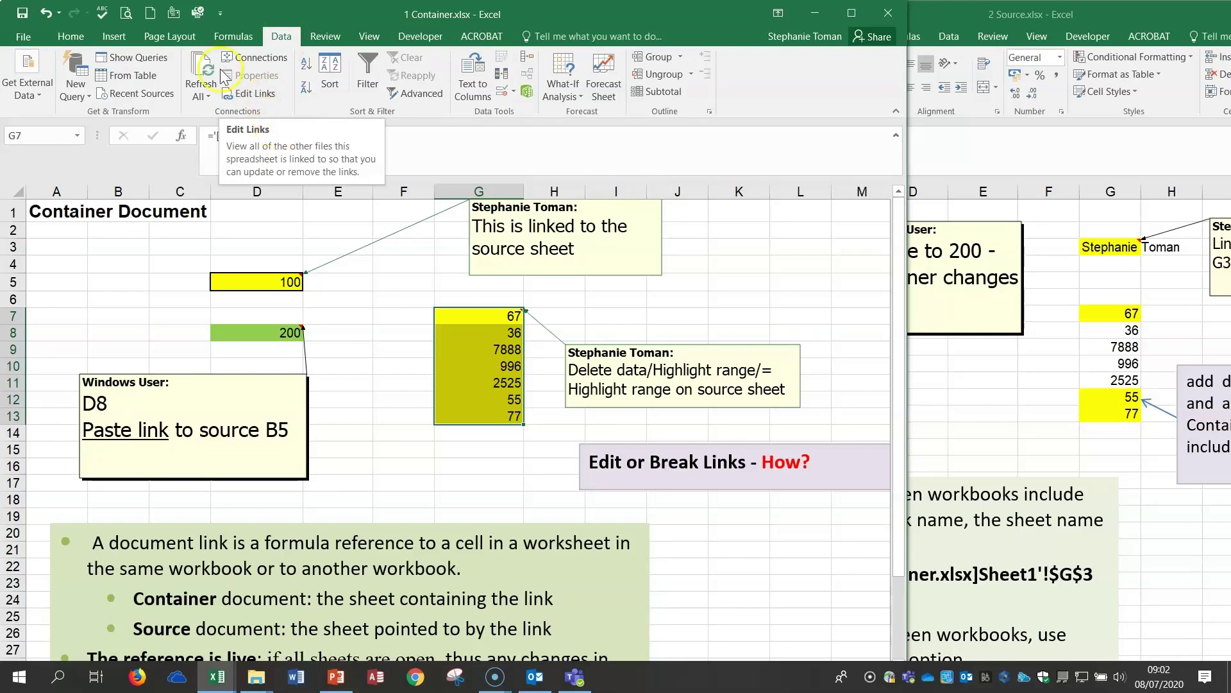
left_click(23, 36)
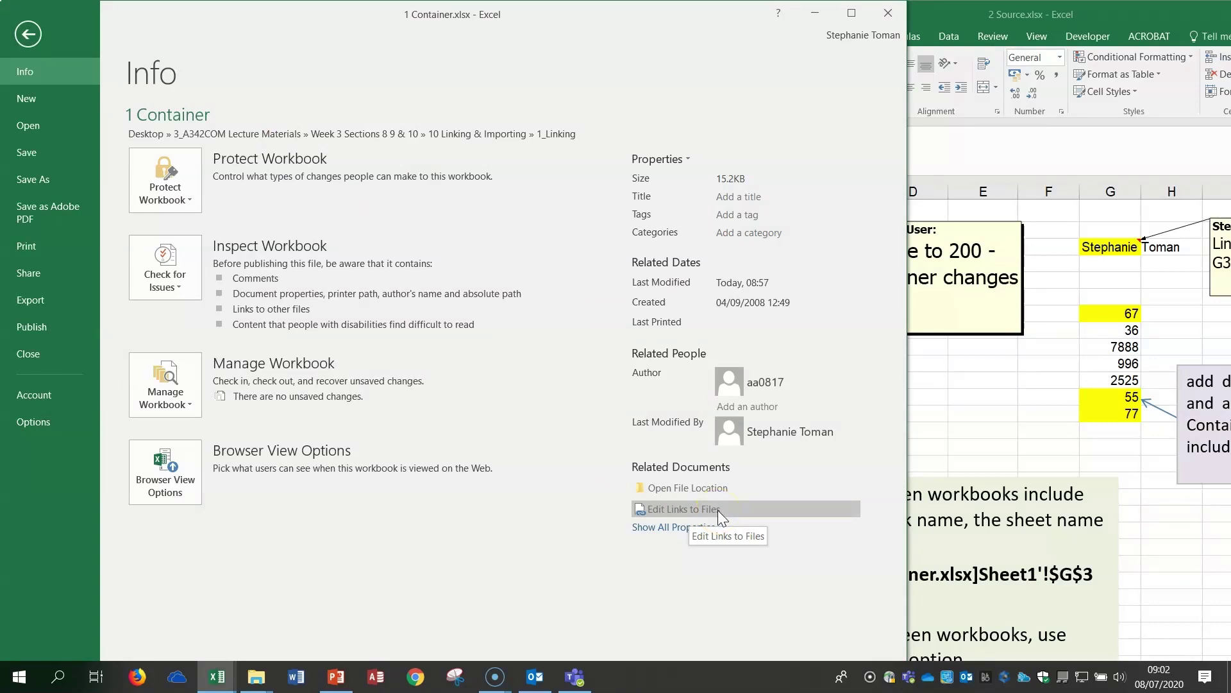
left_click(36, 37)
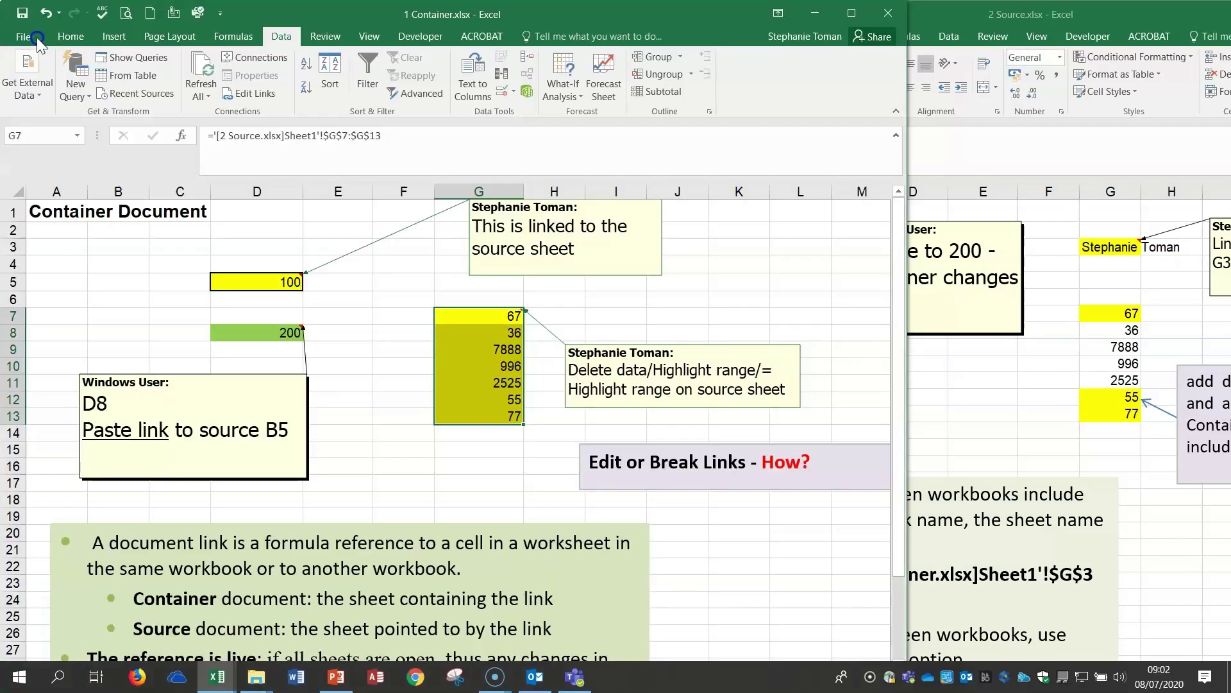
Break the container workbook's link to 2 Source.xlsx through Edit Links, confirm the break and close the dialog
left_click(260, 95)
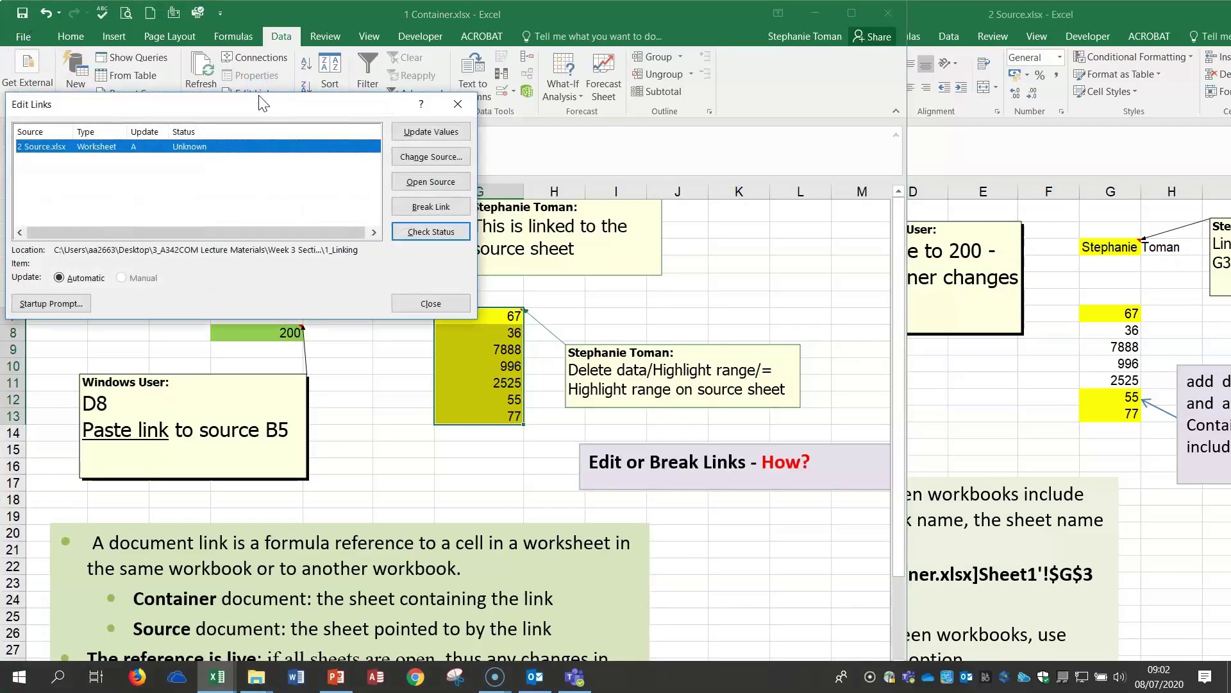
left_click_drag(260, 102, 533, 232)
left_click(532, 280)
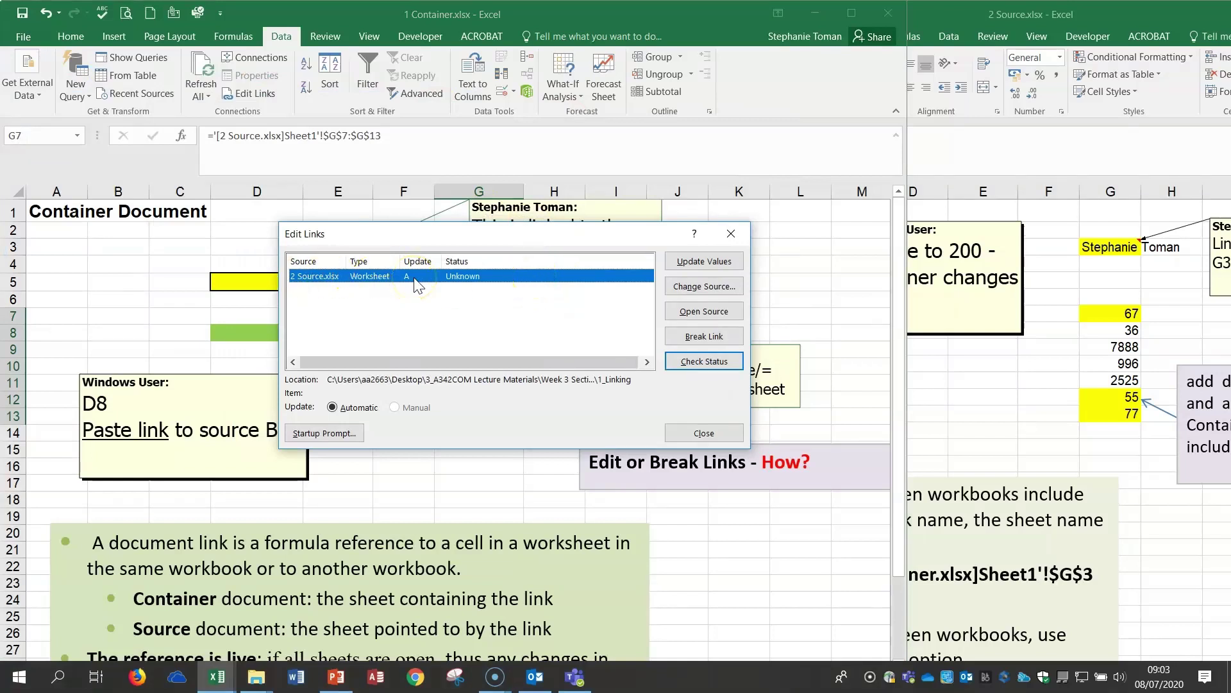
left_click(704, 336)
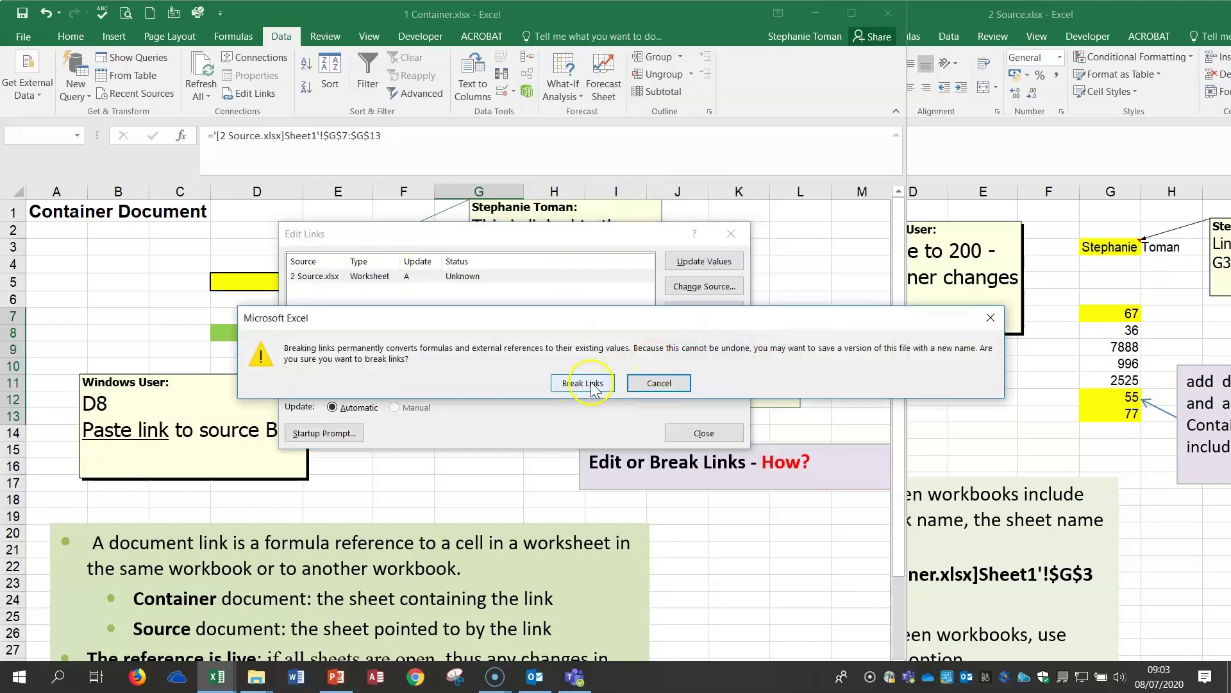
left_click(592, 386)
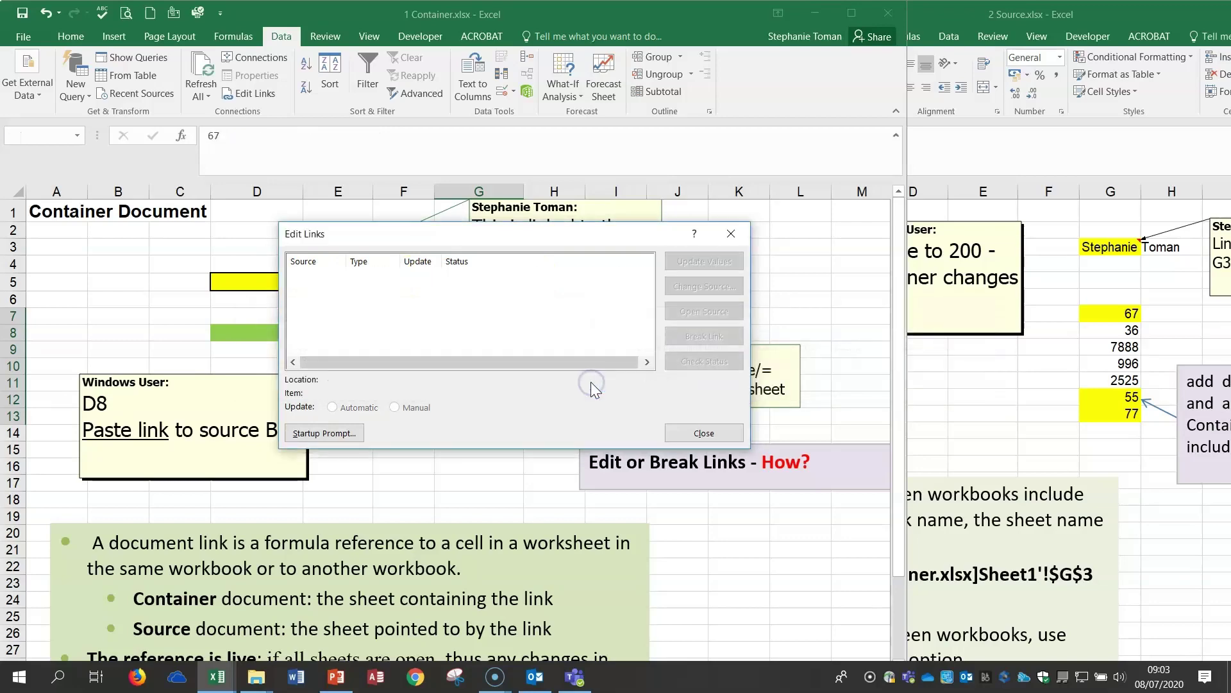
left_click(705, 432)
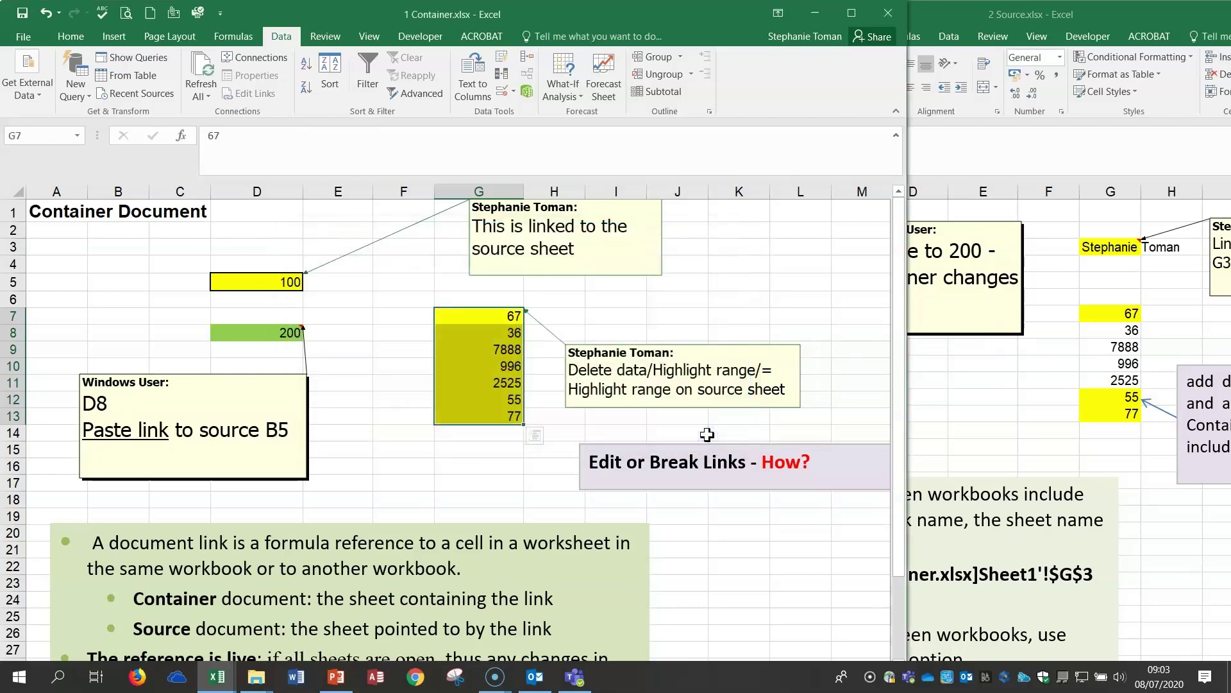
Inspect the contents of linked range G7:G13 in the container workbook and compare them with G9:G13 in the source workbook
left_click(798, 280)
left_click(507, 315)
left_click(501, 334)
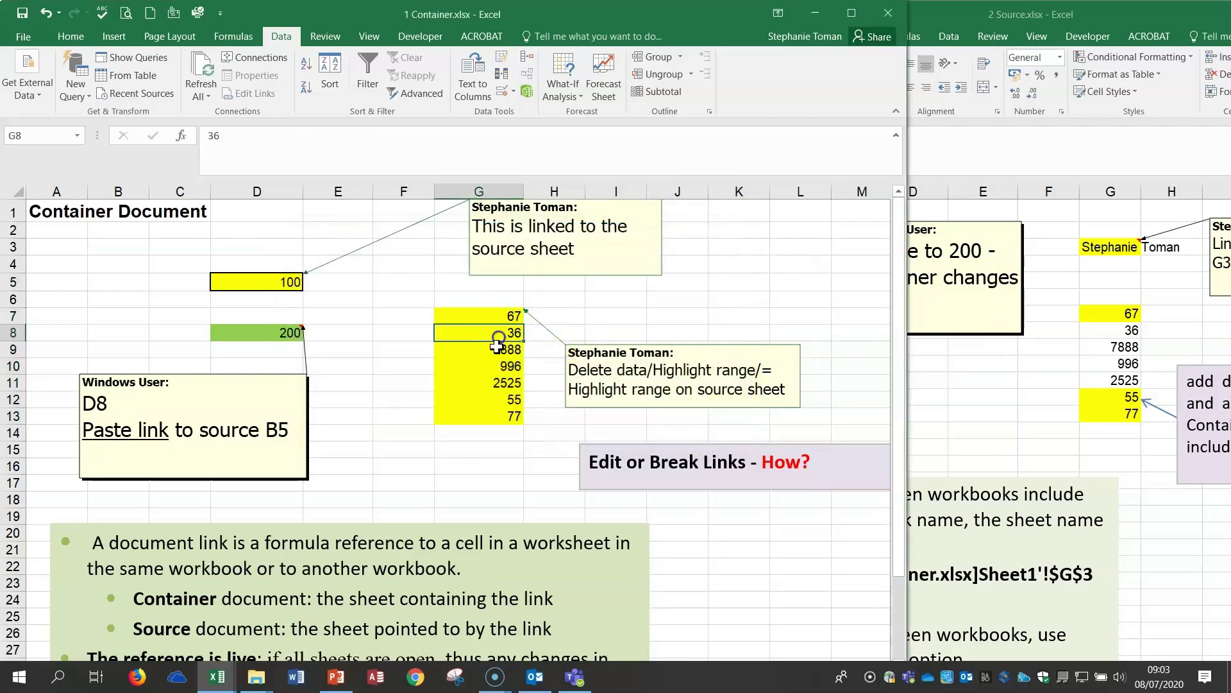
left_click(497, 366)
left_click(499, 397)
left_click(1148, 331)
left_click(1123, 347)
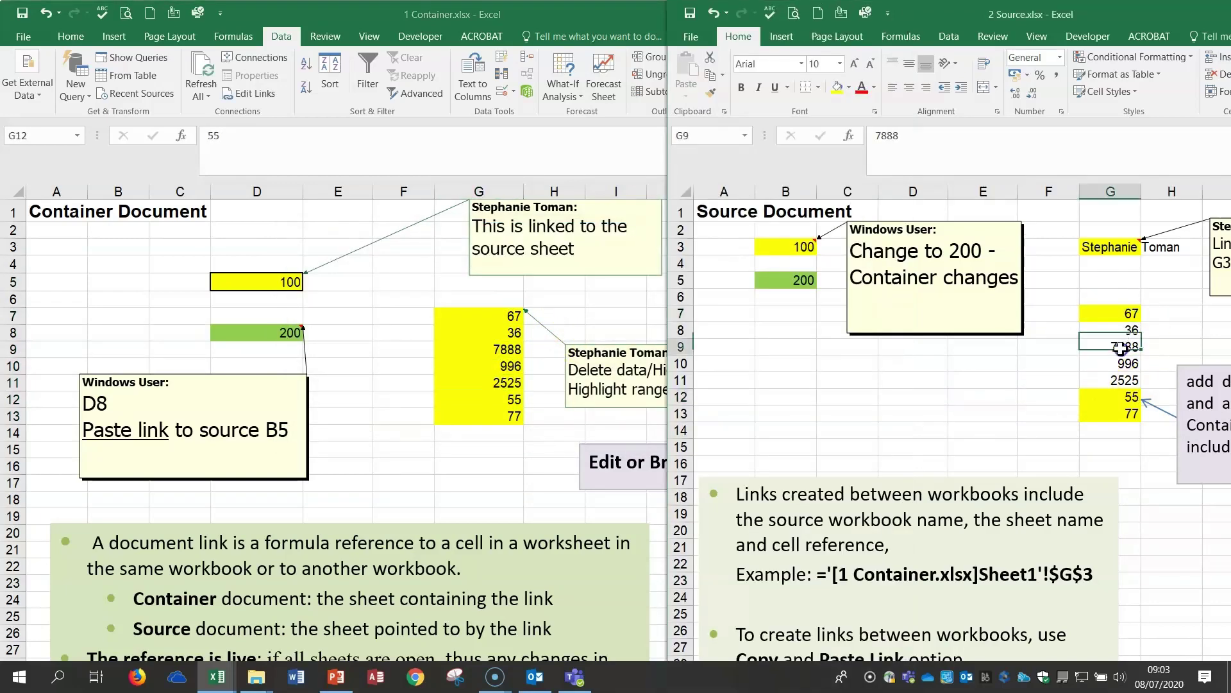
left_click(1122, 397)
left_click(1111, 413)
left_click(513, 316)
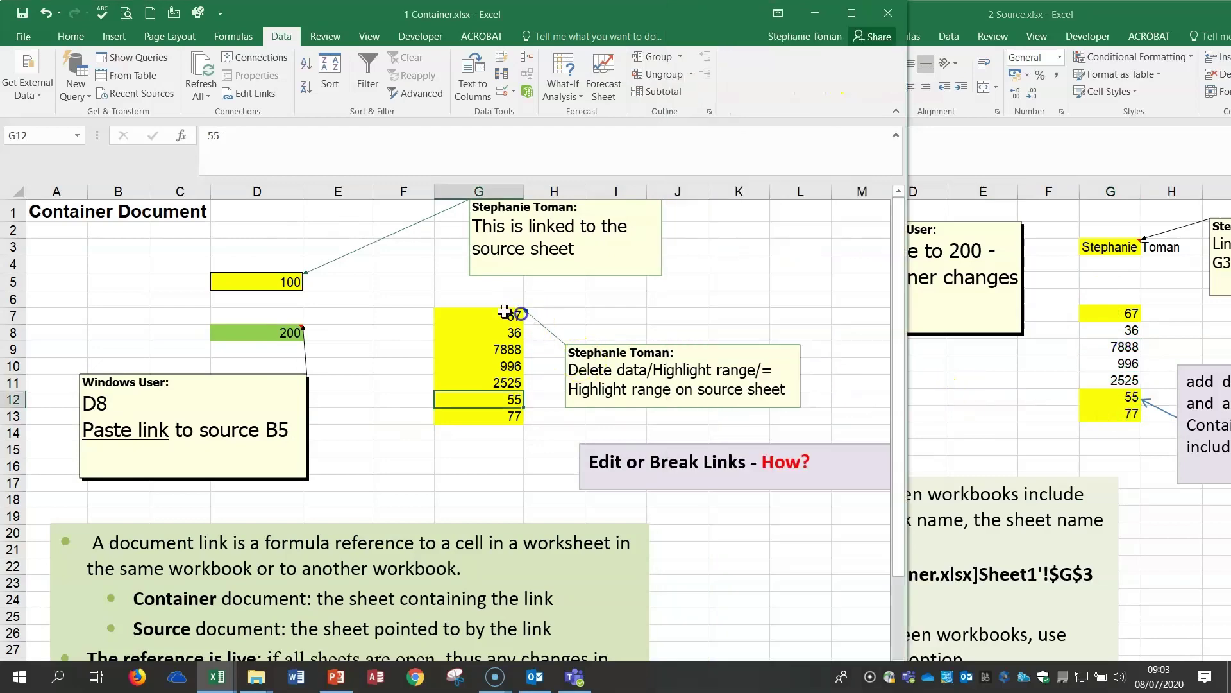
Enter 22 in both cells G12 and G13 of the source workbook to test the broken link
left_click(1126, 397)
type("22")
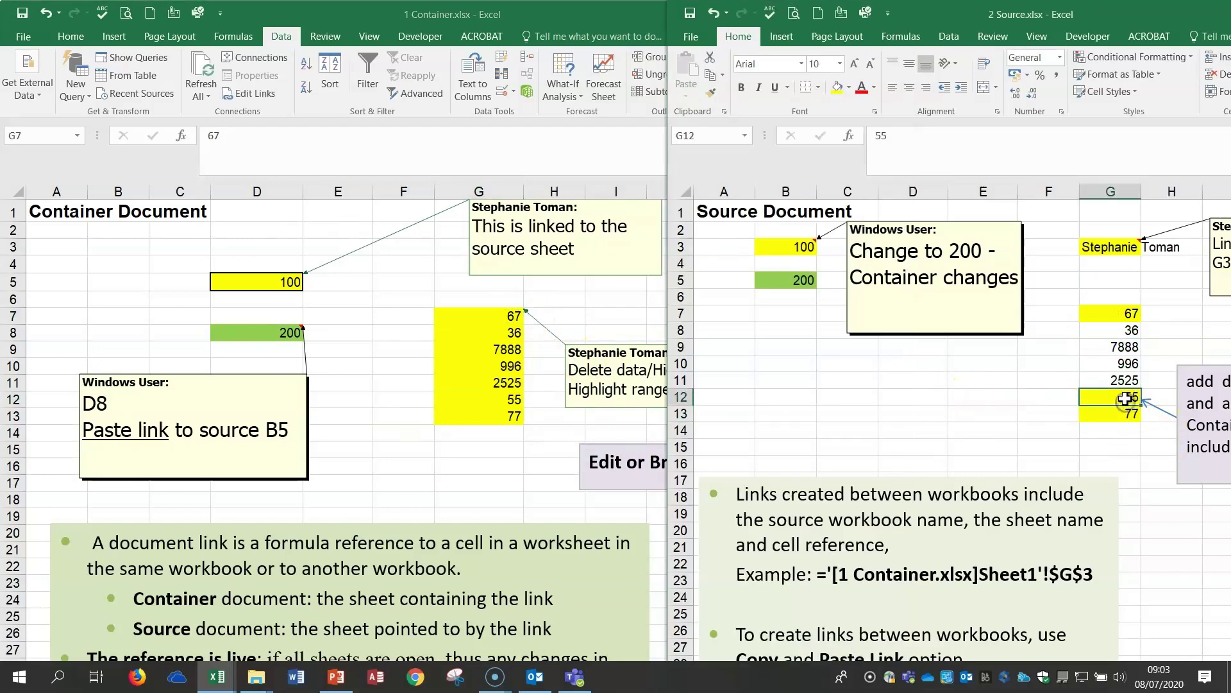
left_click(999, 384)
left_click(1124, 415)
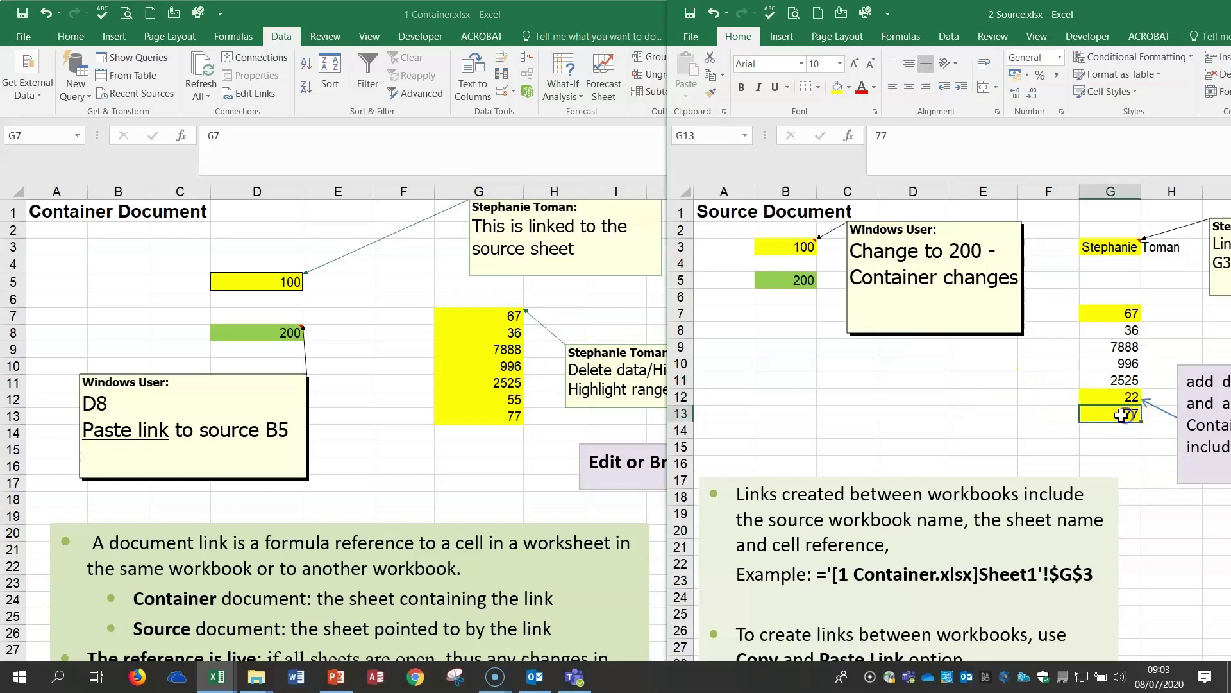
type("22")
left_click(979, 395)
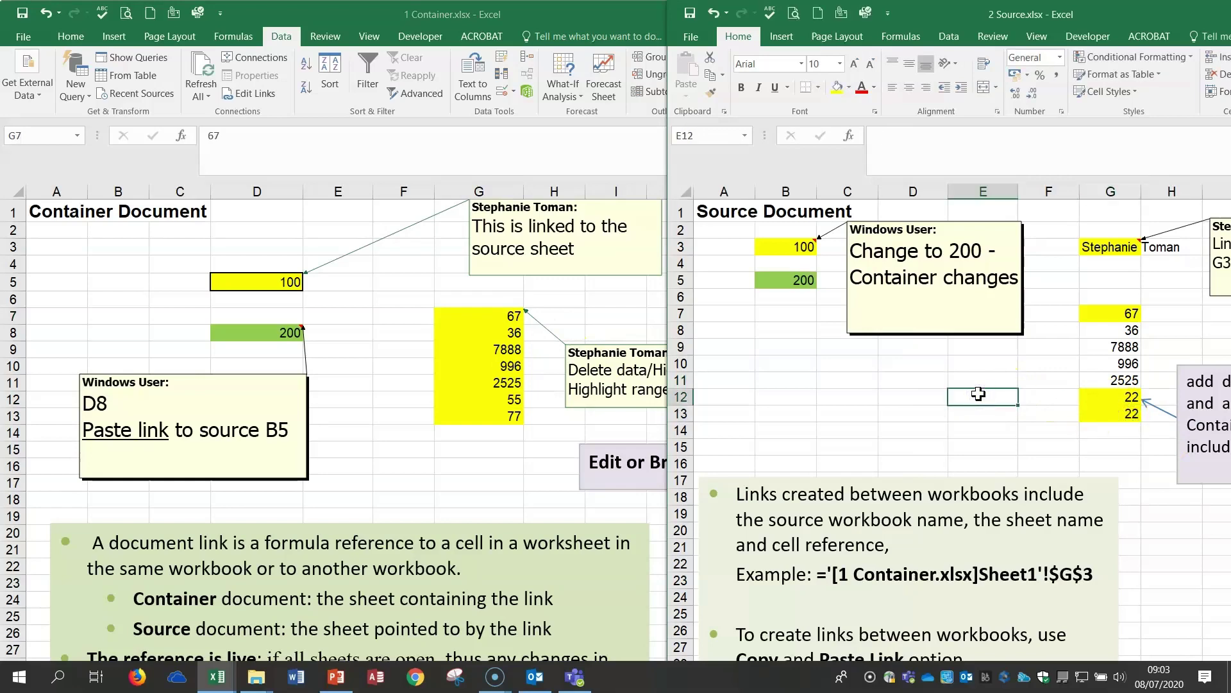
Close the container and source workbooks without saving their changes
left_click_drag(557, 9, 487, 7)
left_click(817, 12)
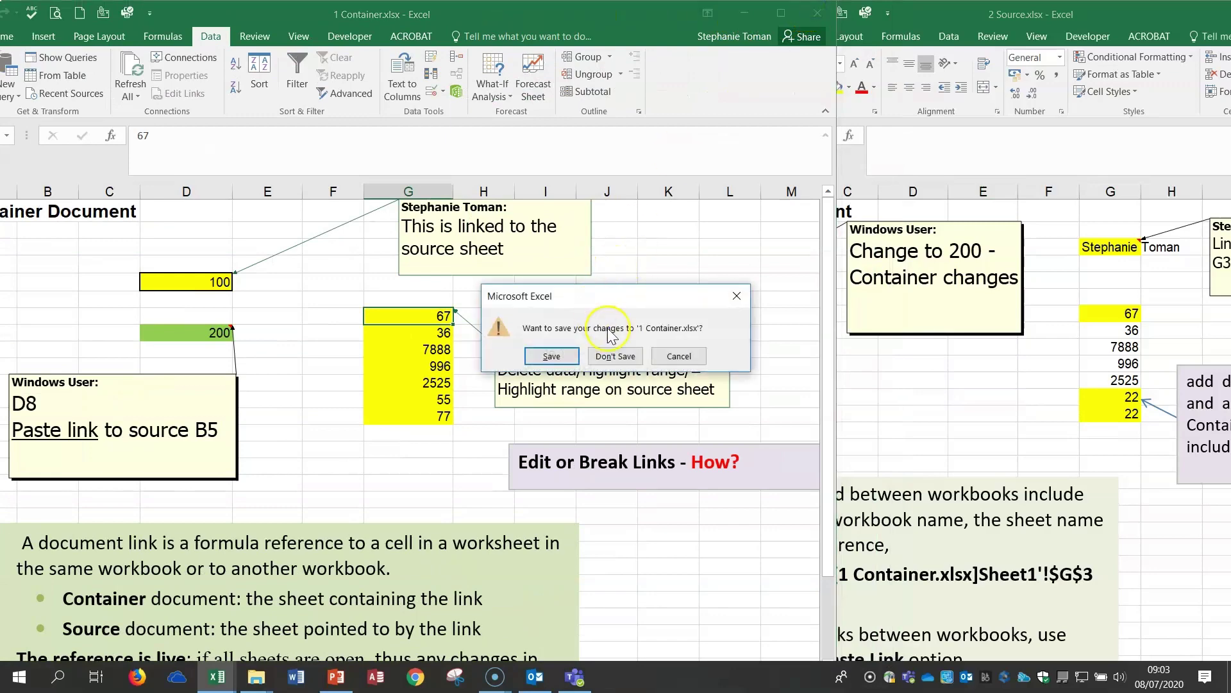
left_click(618, 355)
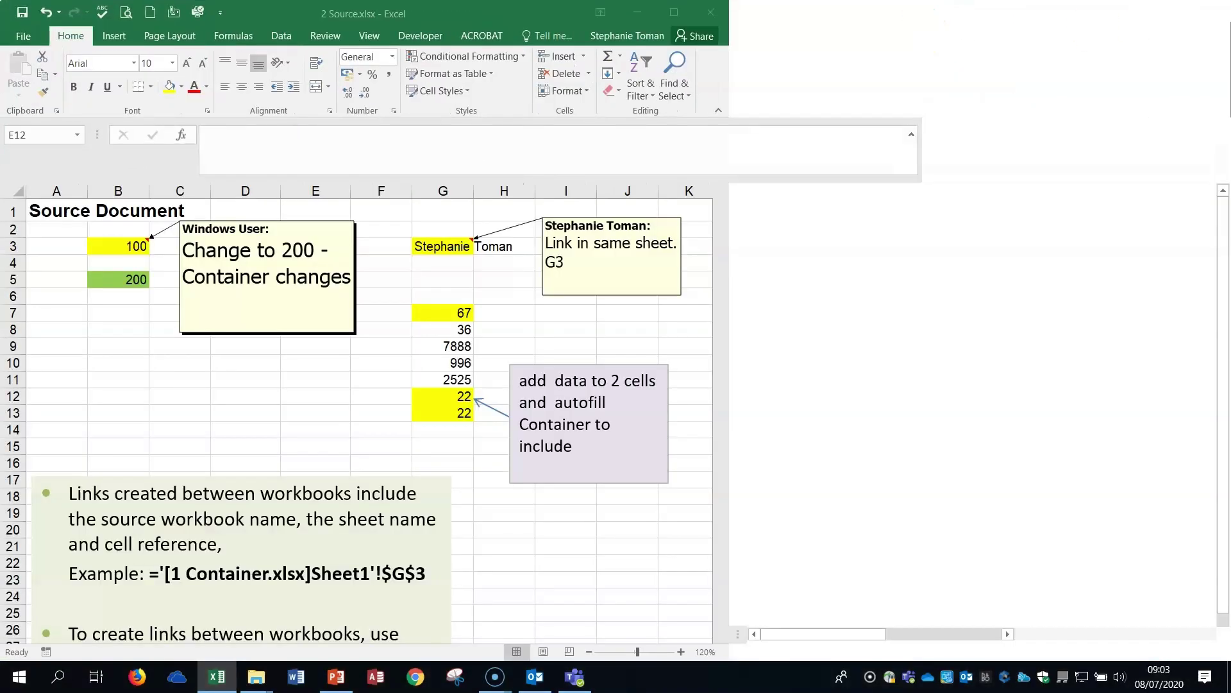
left_click(1212, 13)
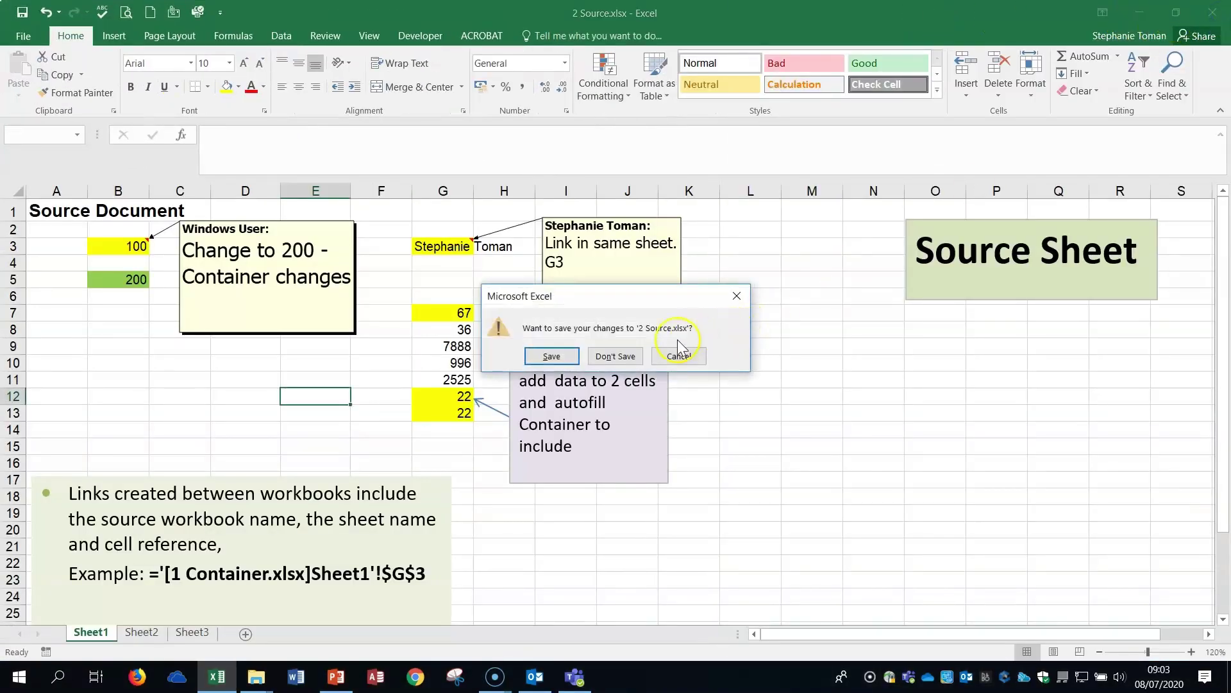
left_click(625, 355)
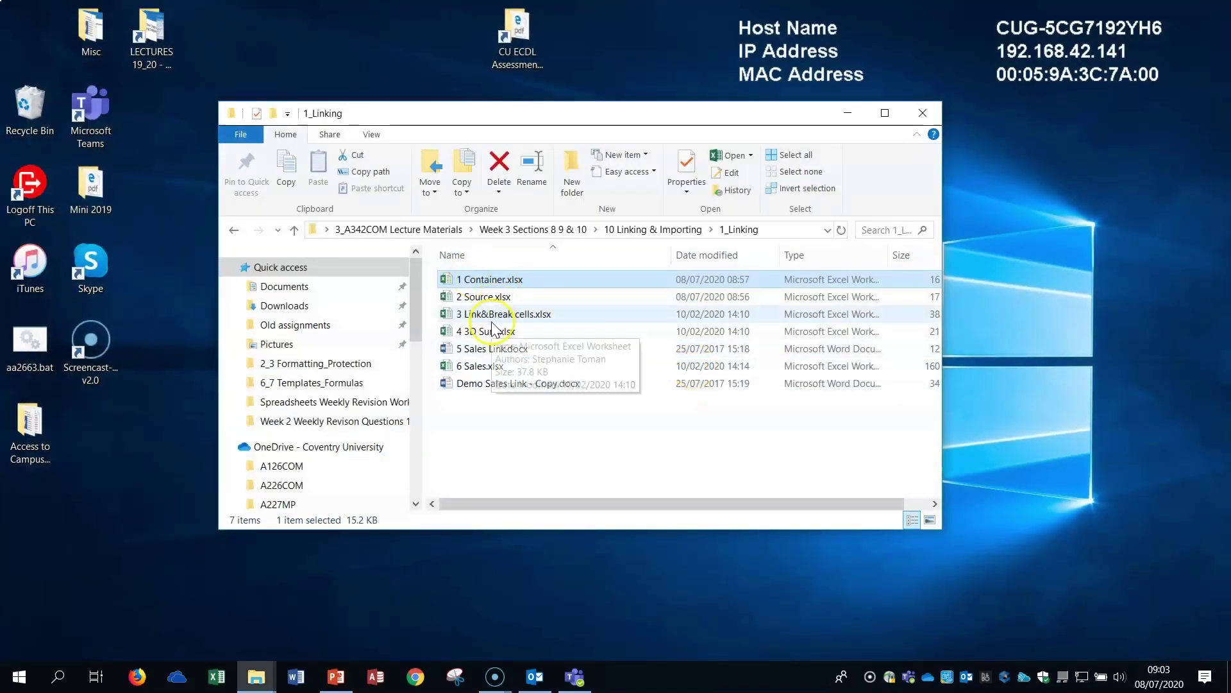
Open the workbook 3 Link&Break cells.xlsx and review the Sales formulas in D6:F6 of the Consol sheet
left_click(504, 314)
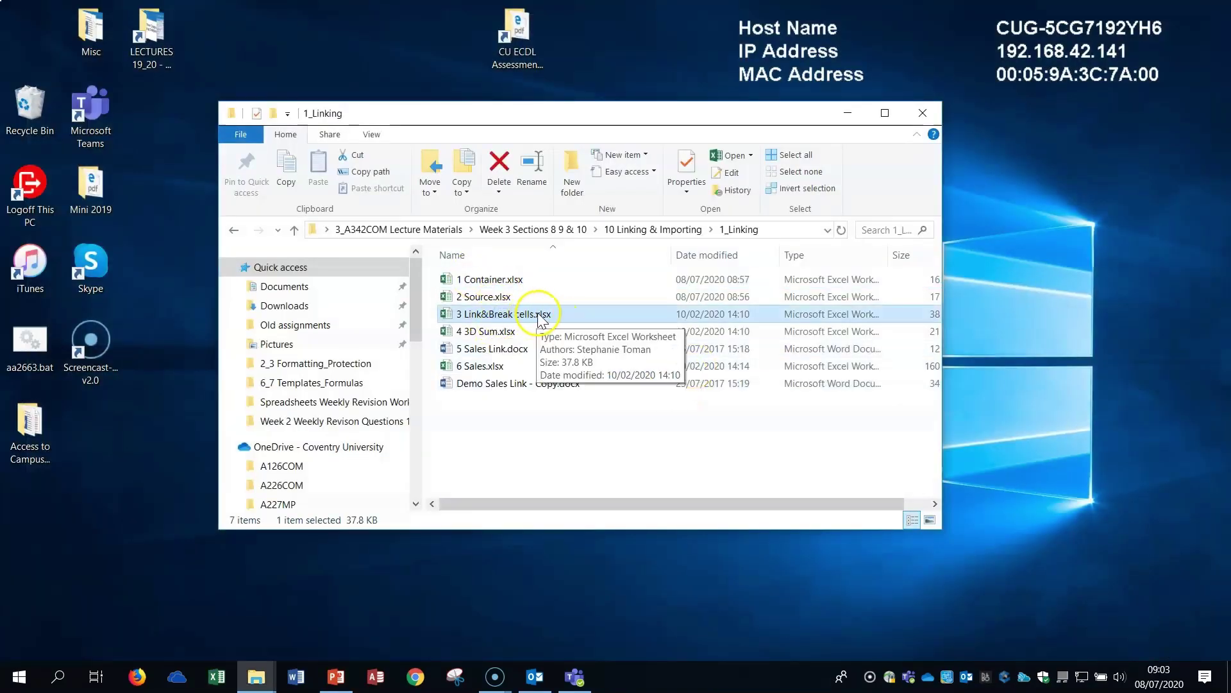
double_click(532, 315)
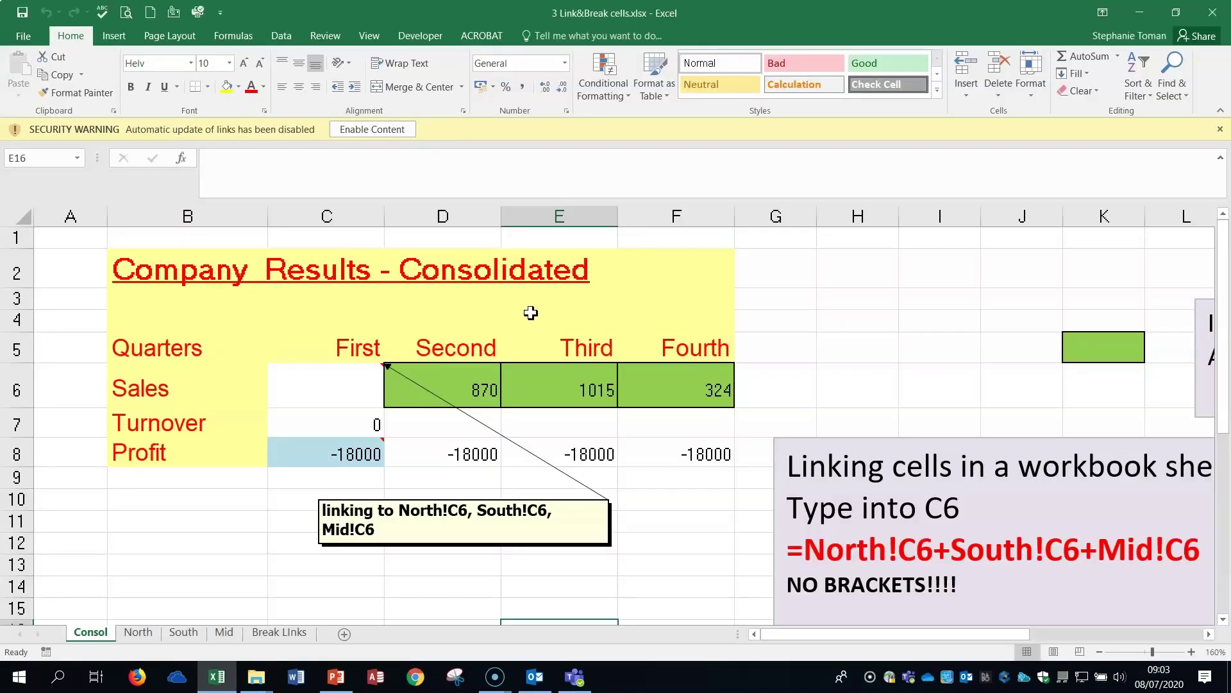
left_click(335, 386)
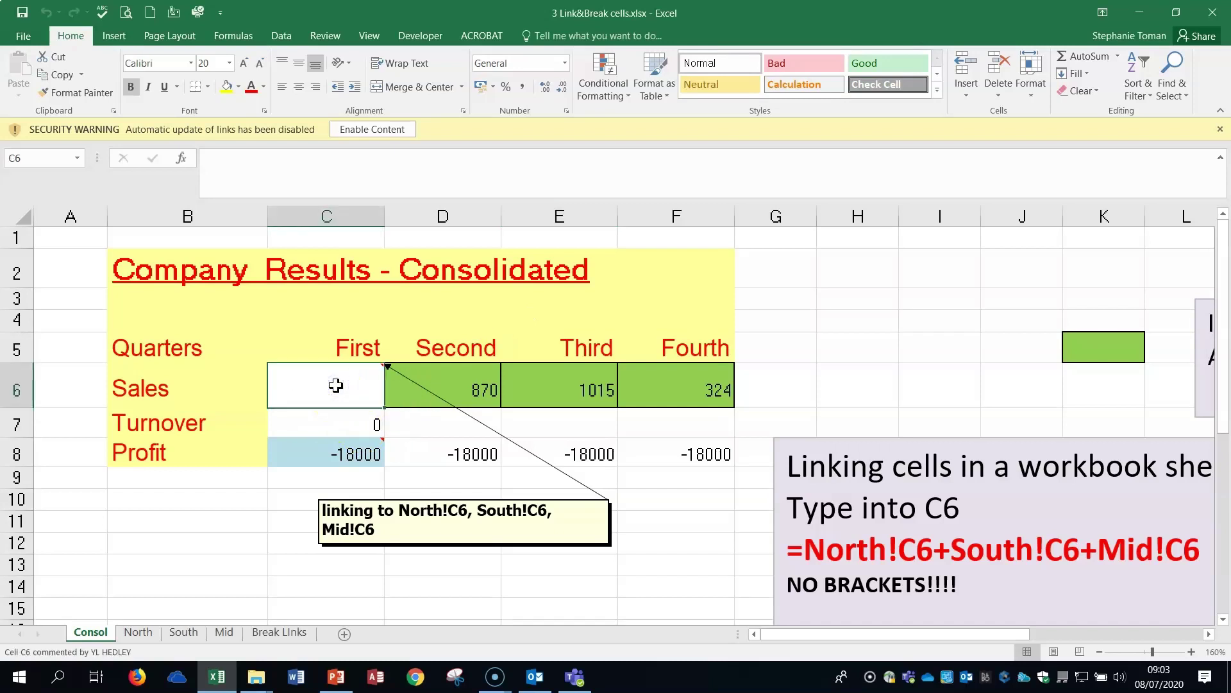
left_click(462, 392)
left_click(568, 389)
left_click(668, 384)
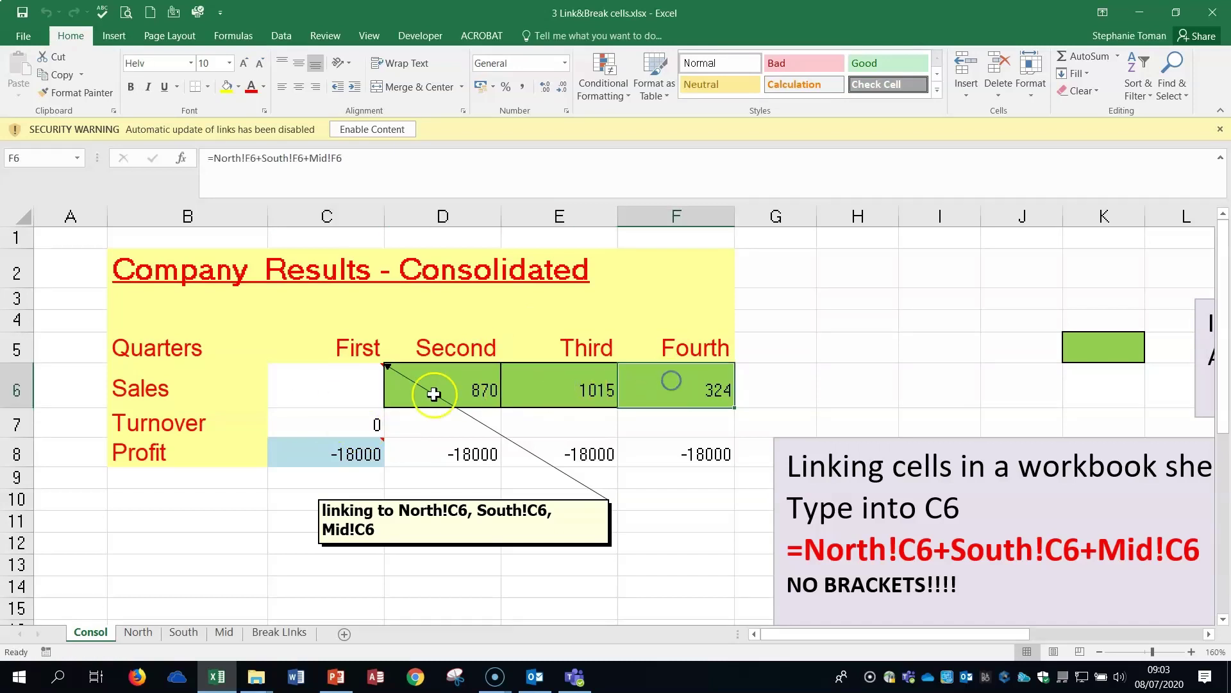
left_click(431, 393)
left_click(559, 392)
left_click(660, 389)
Enter the formula =North!C6+South!C6+Mid!C6 in cell C6 of the Consol sheet
left_click(328, 387)
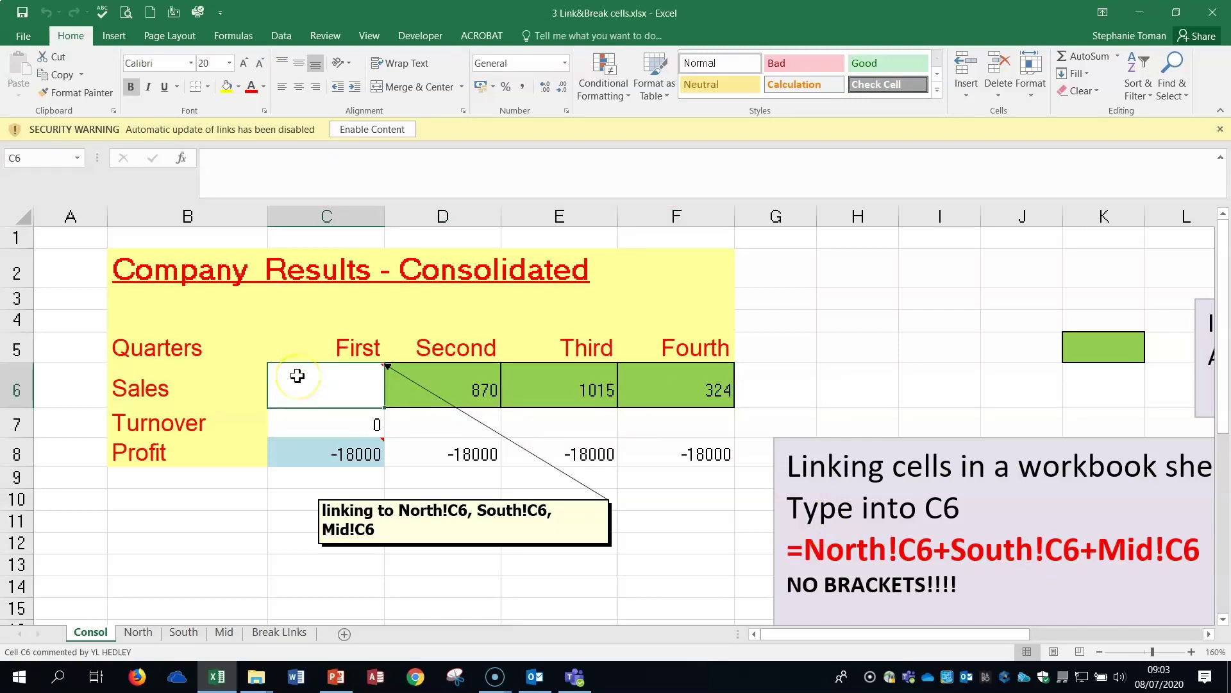
type("=")
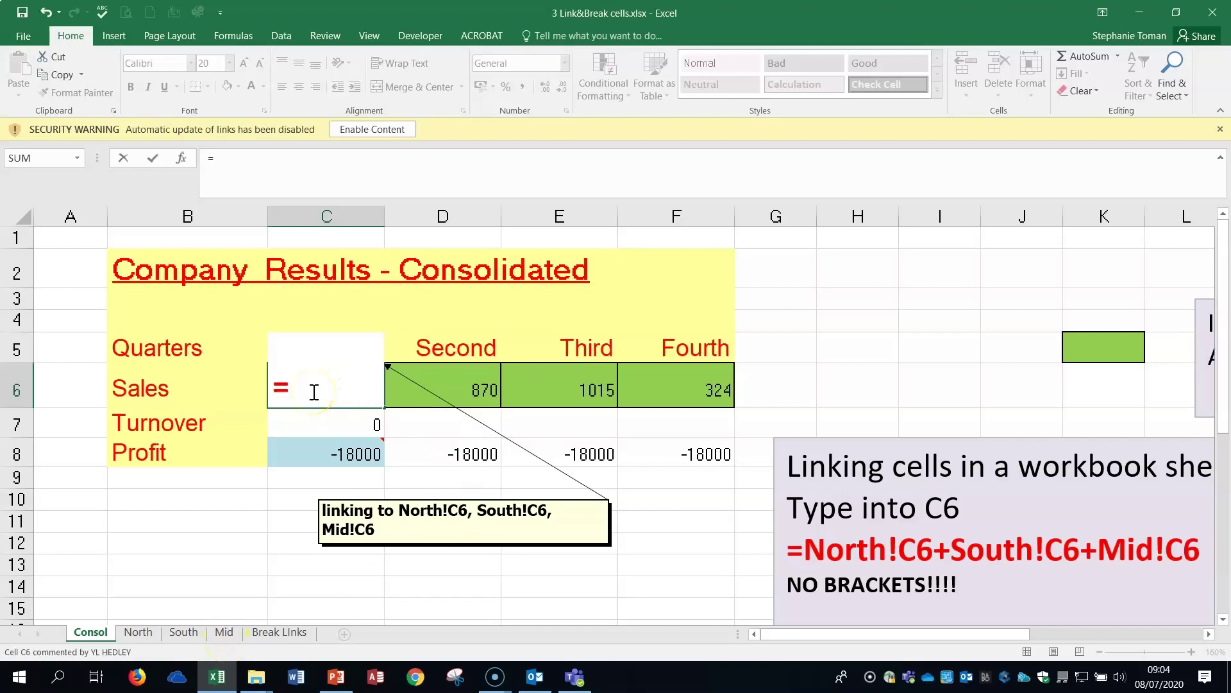
type("North")
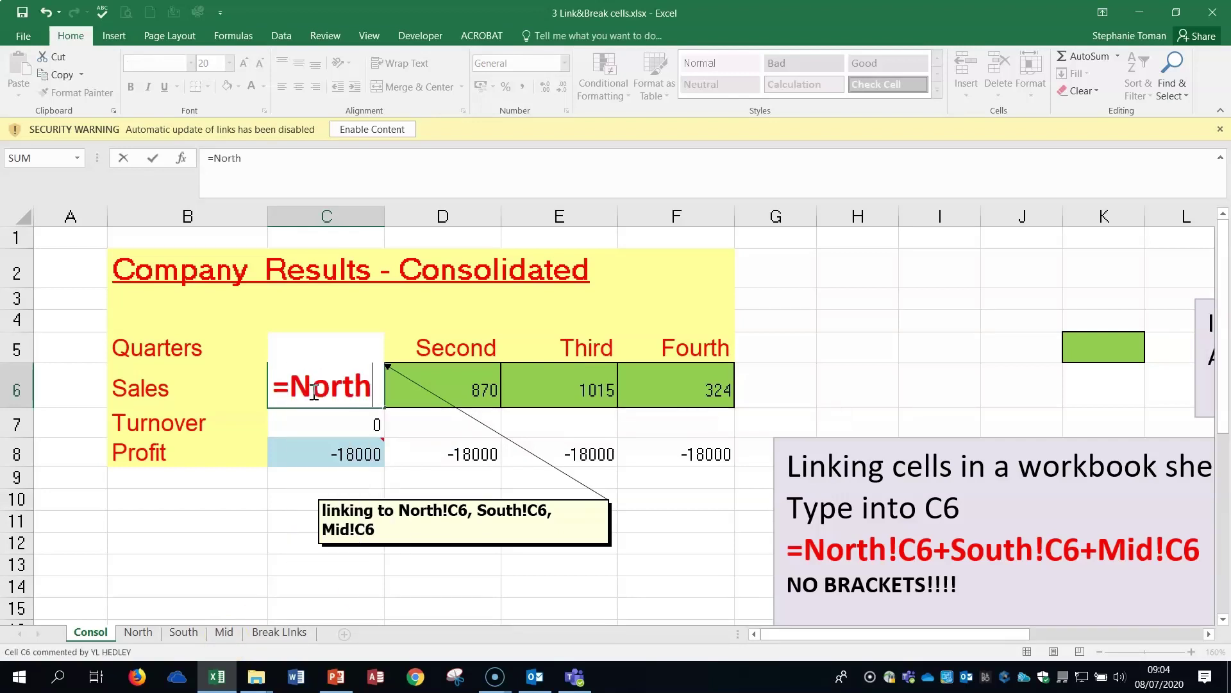
type("!C")
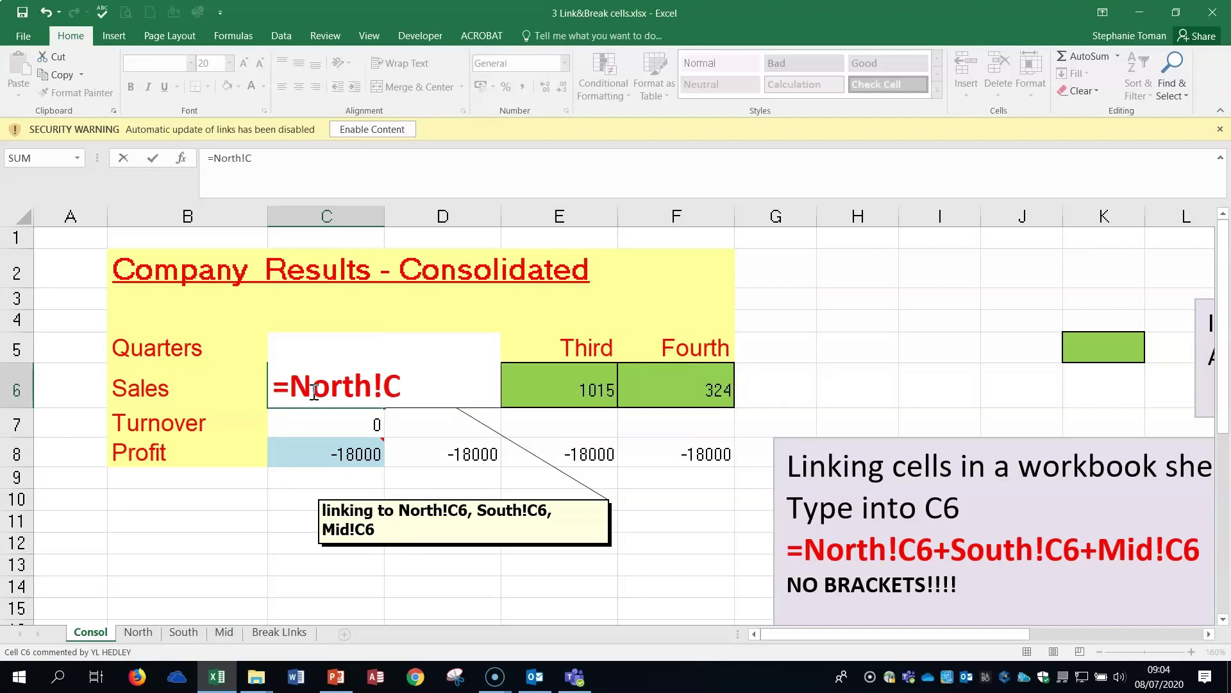
type("6+South")
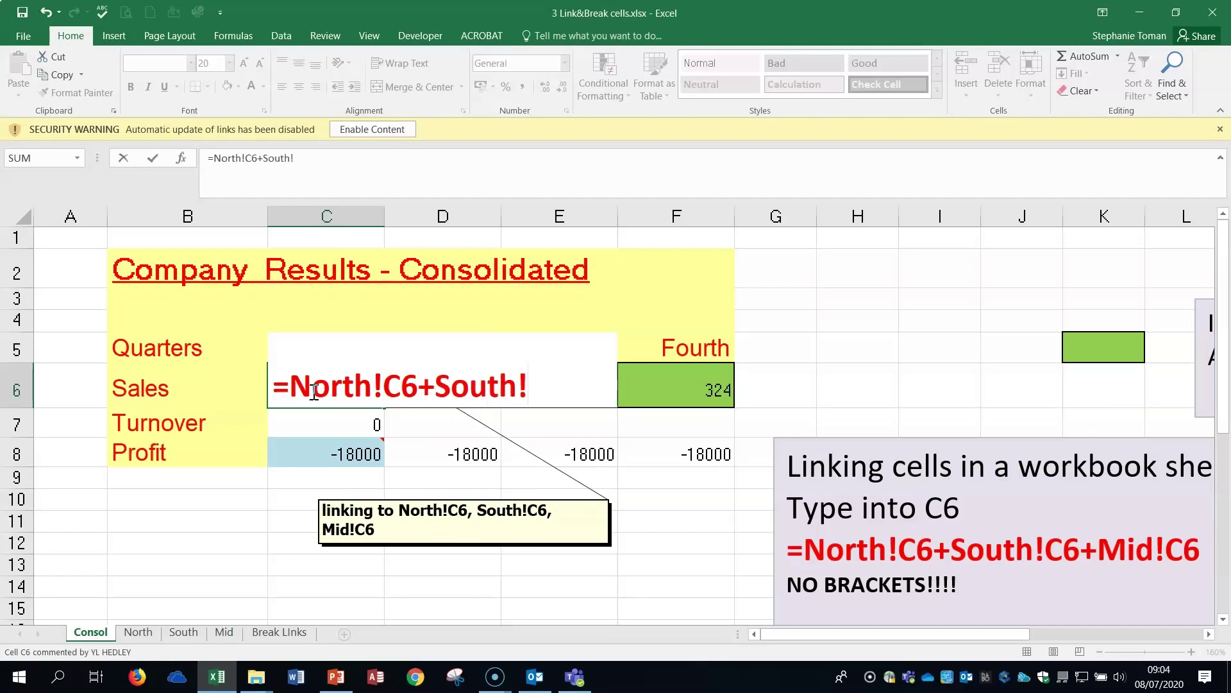
type("!C6+Mid")
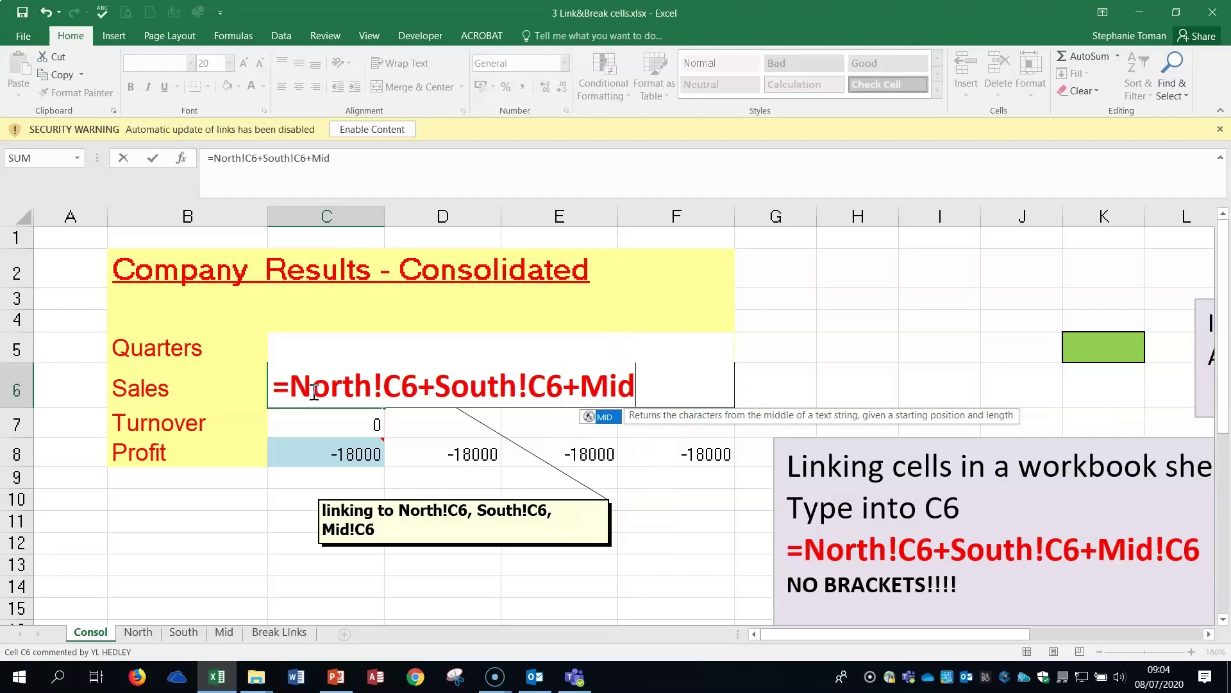
type("!C")
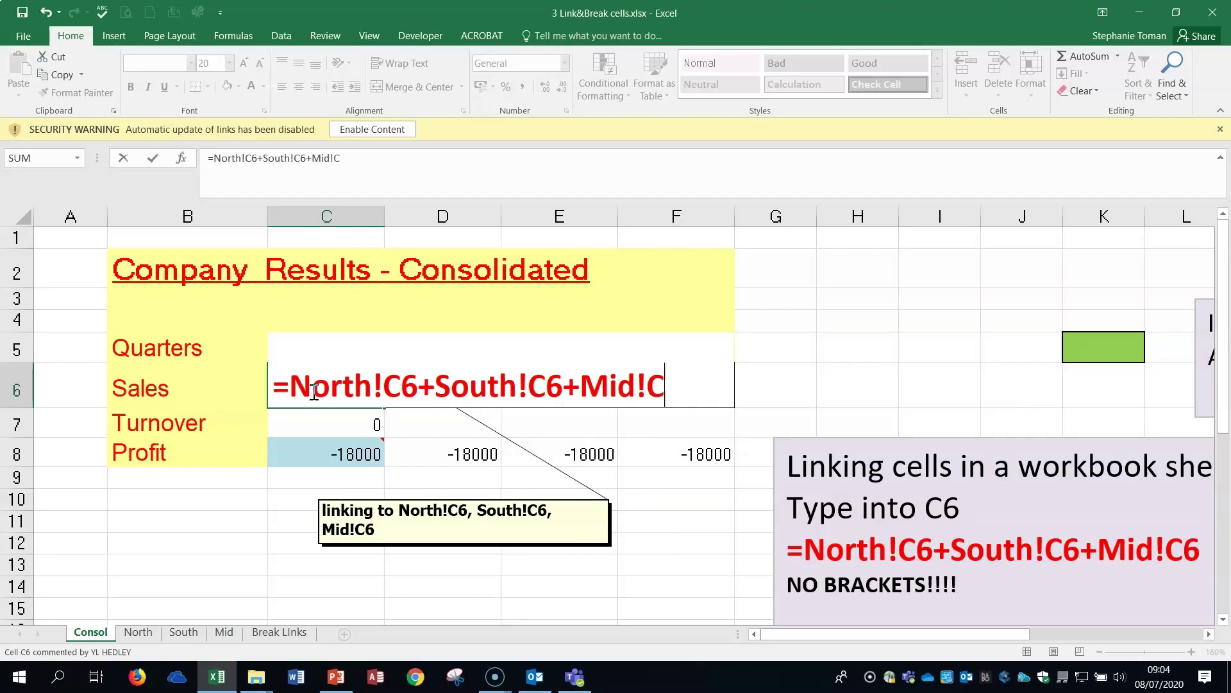
type("6")
key("Return")
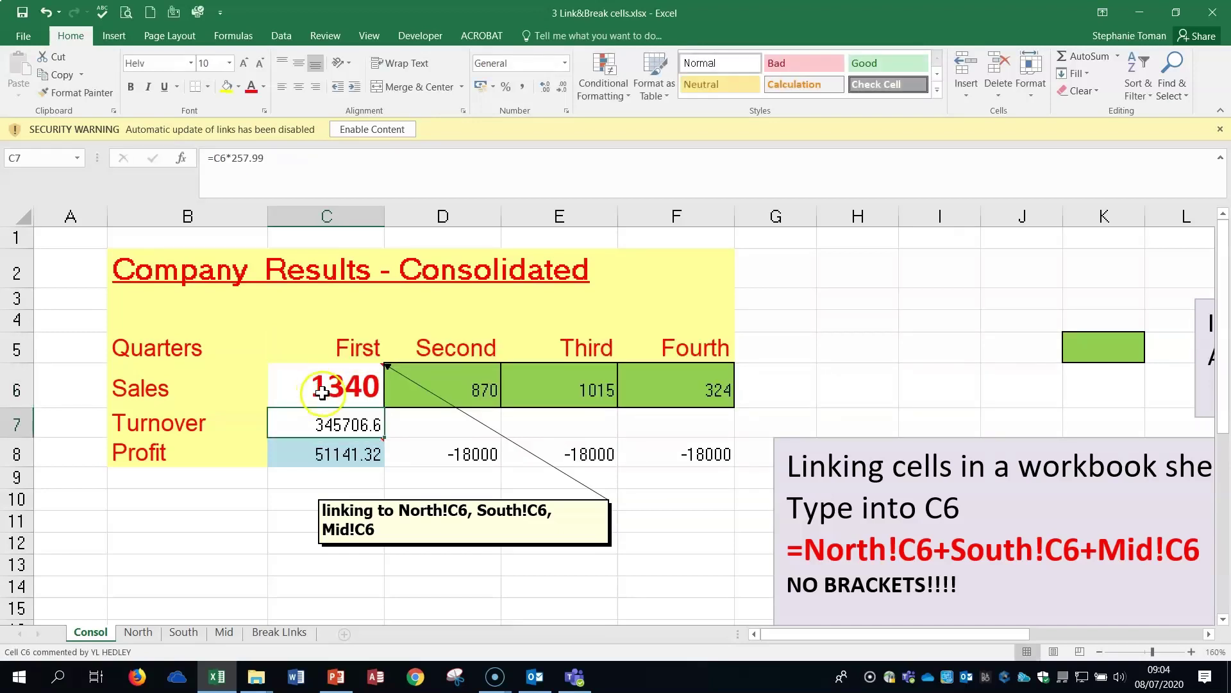
Check first-quarter Sales cell C6 on the Consol, North, South and Mid sheets, then return to Consol
left_click(312, 389)
left_click(138, 632)
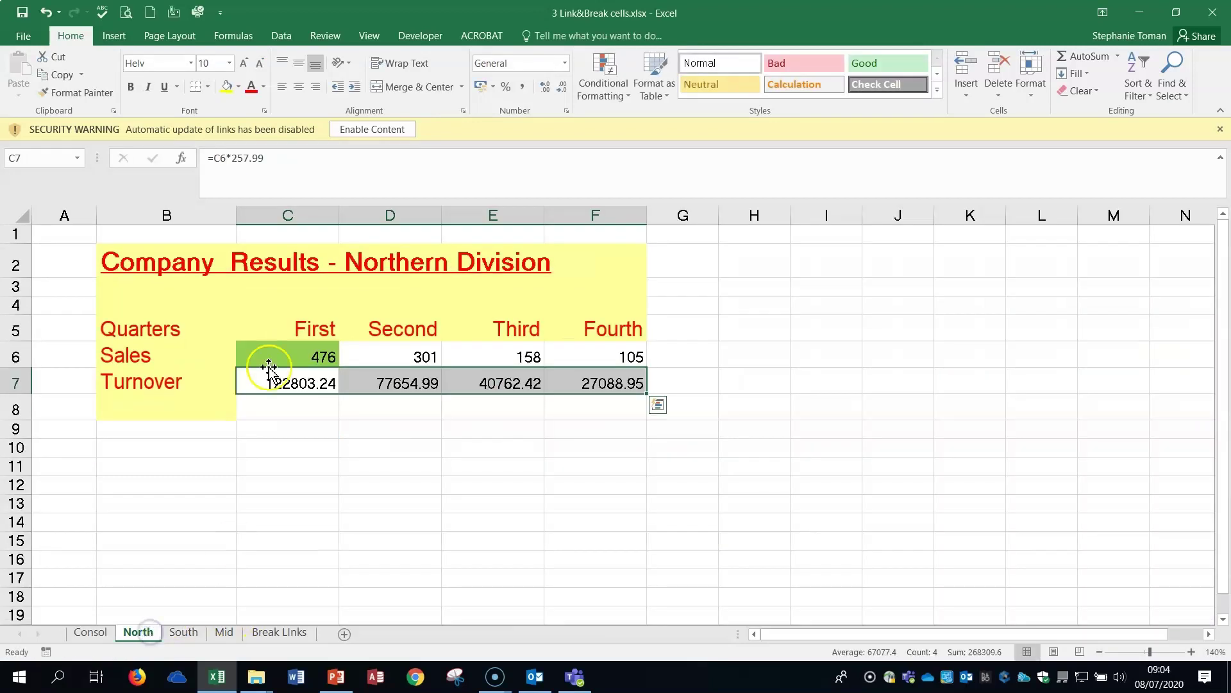
left_click(270, 357)
left_click(171, 636)
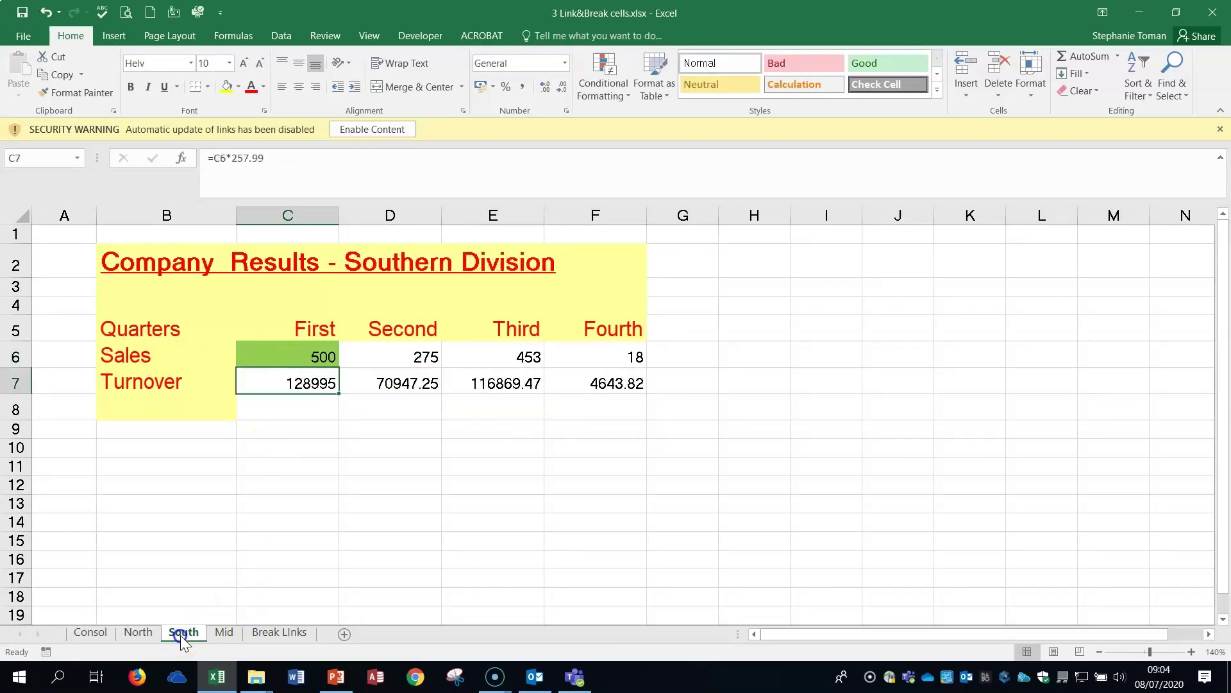
left_click(290, 357)
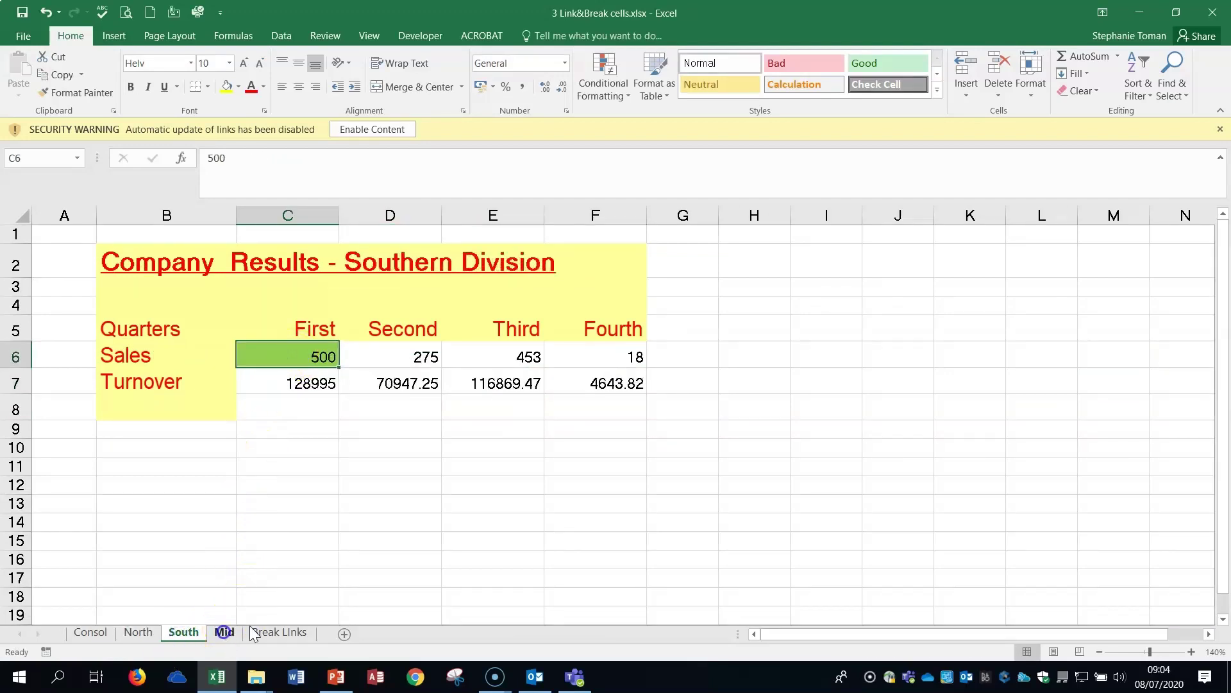
left_click(224, 631)
left_click(321, 356)
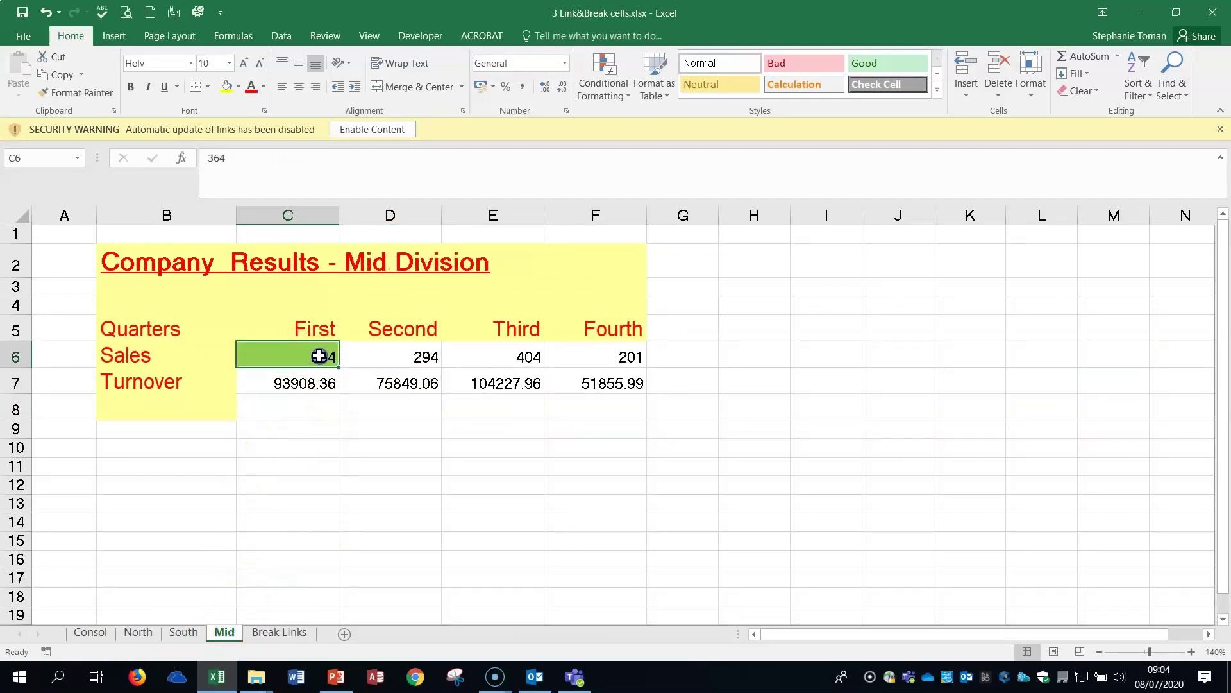
left_click(90, 633)
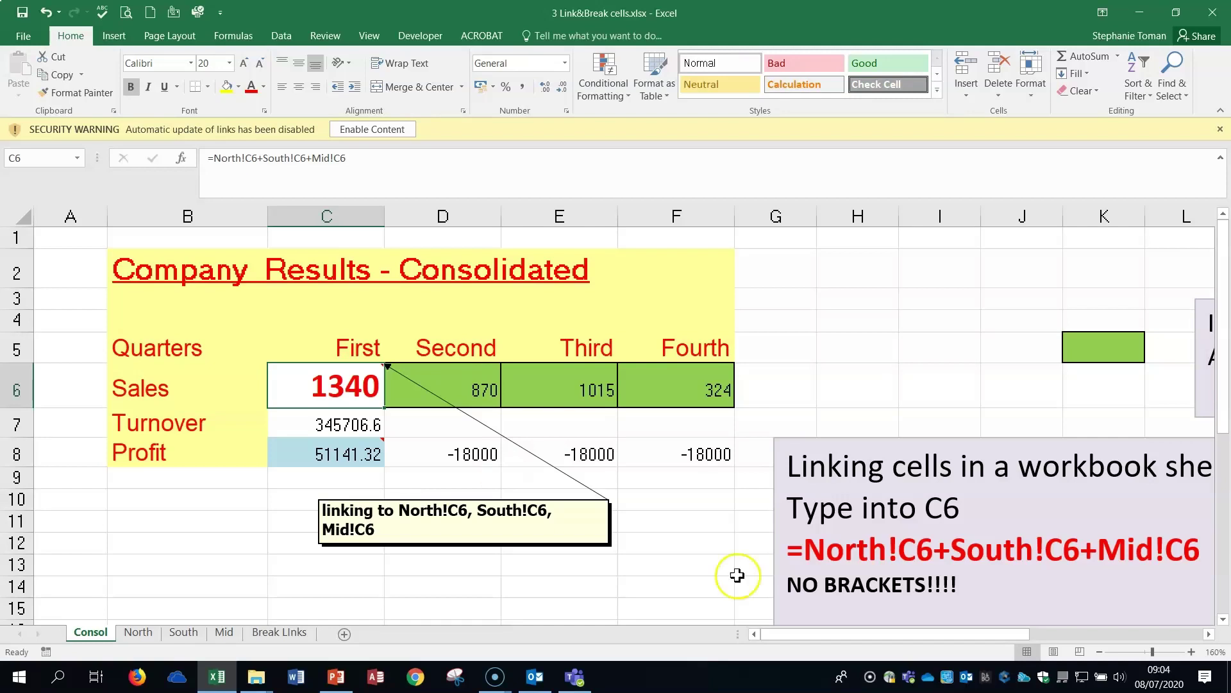
Link cell K5 of the Consol sheet to the second-quarter Sales with the formula =D6
left_click_drag(933, 635, 982, 636)
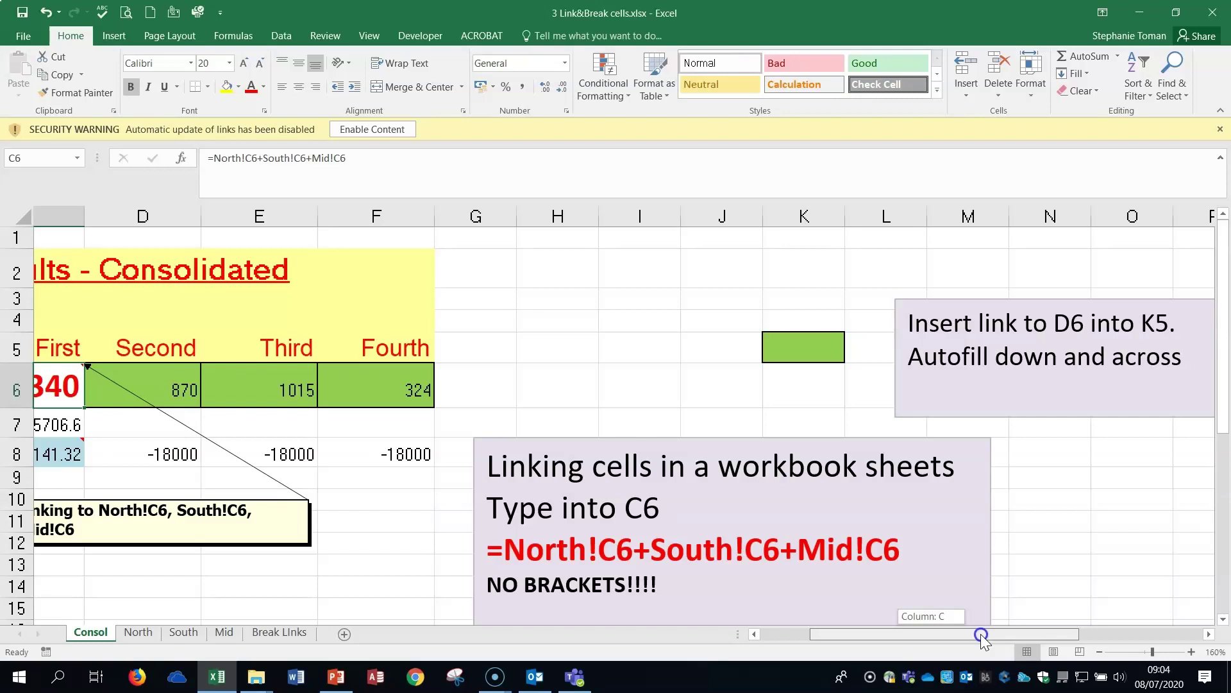
left_click_drag(983, 636, 971, 636)
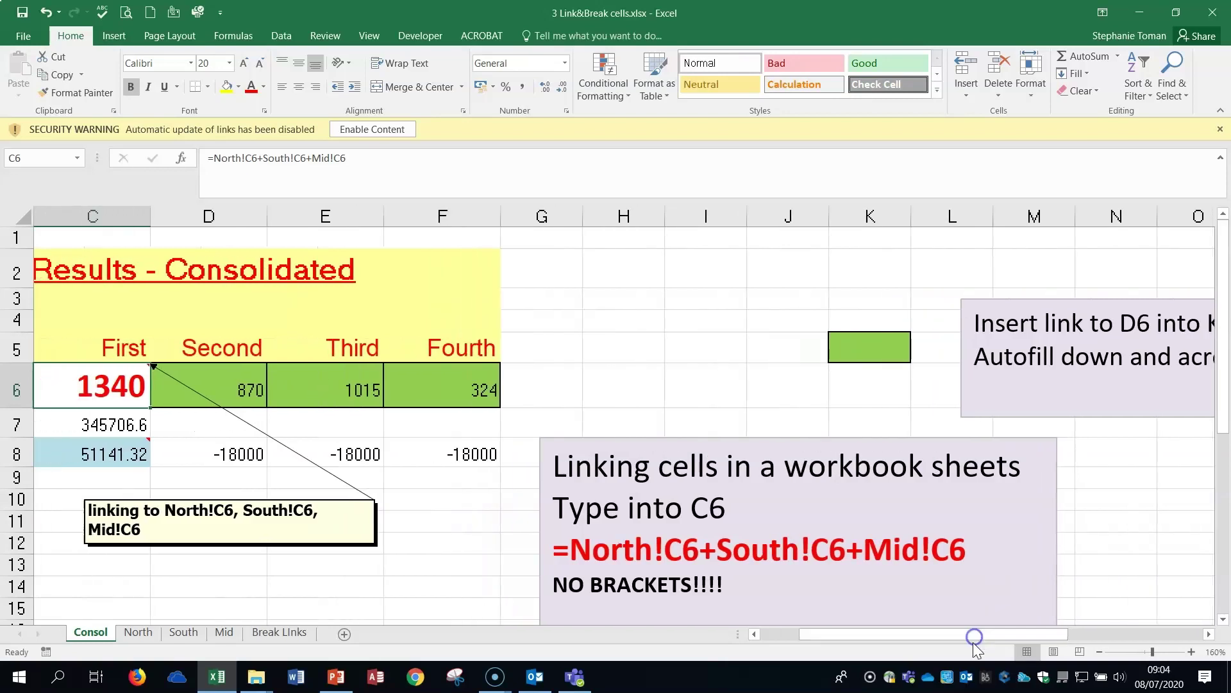
left_click(858, 343)
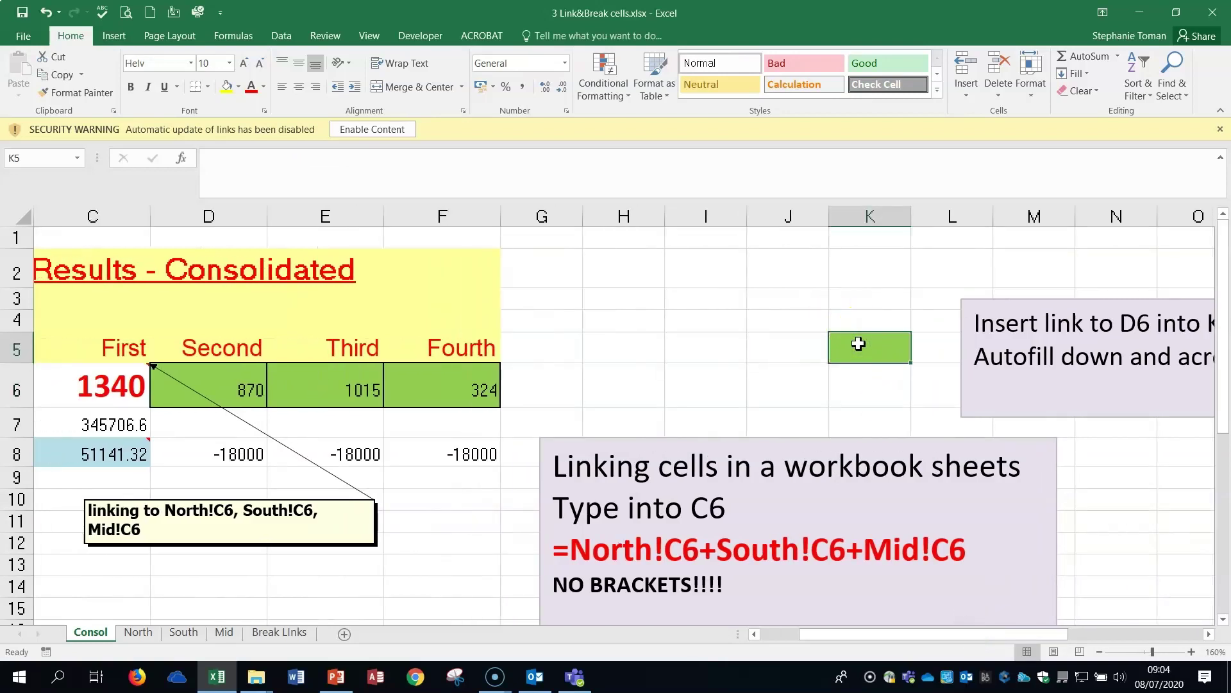
type("=")
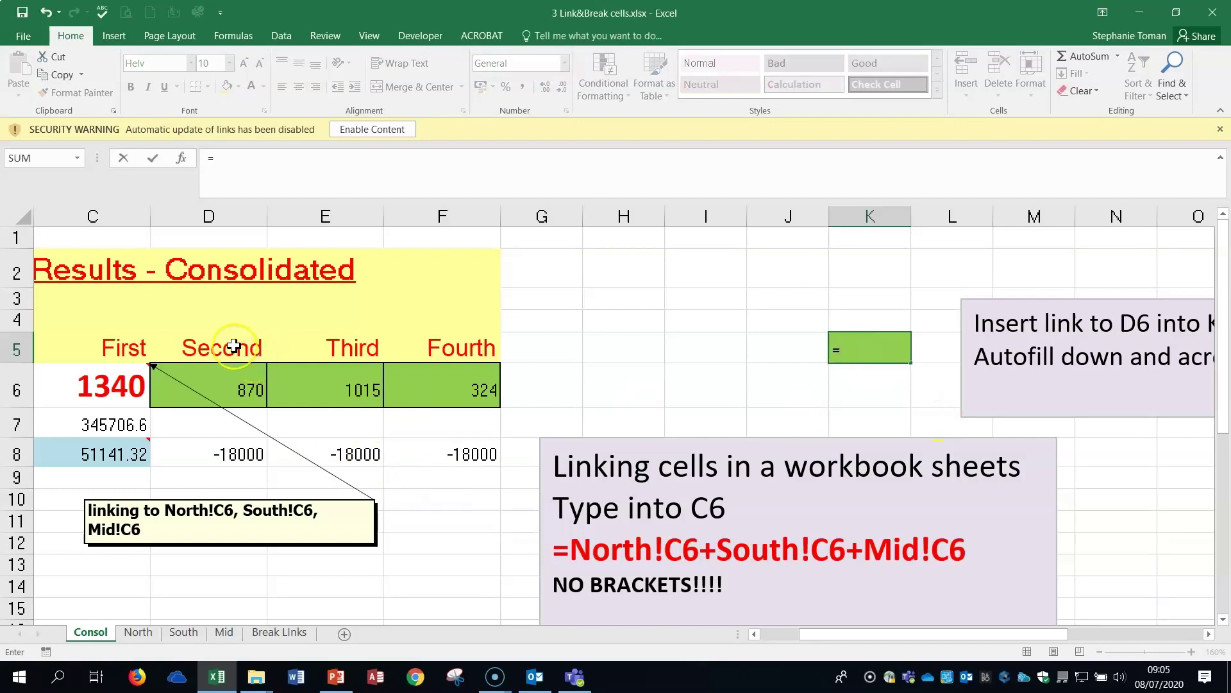
left_click(231, 389)
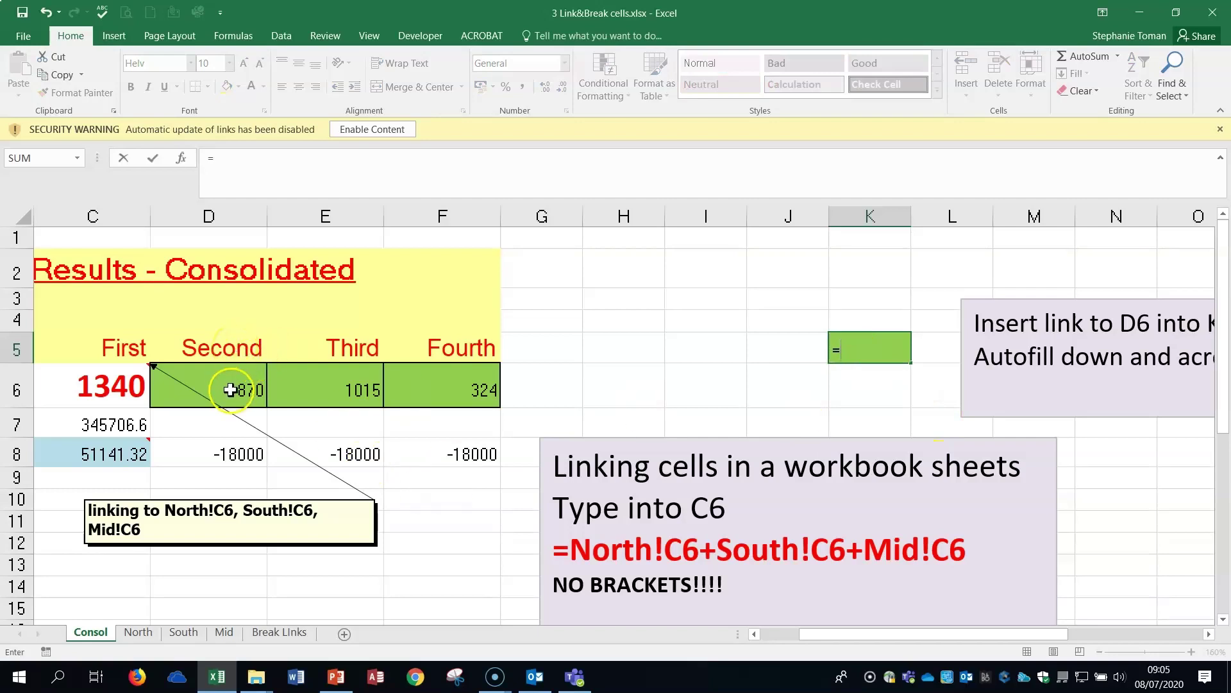
left_click(237, 389)
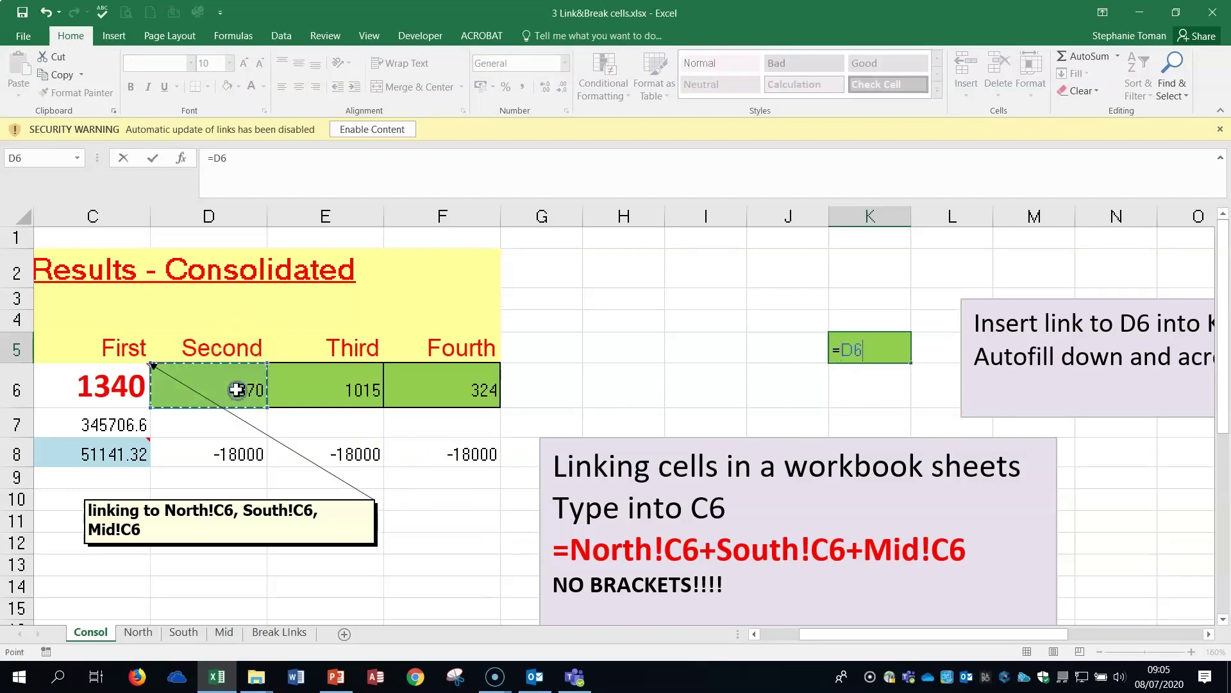
key("Return")
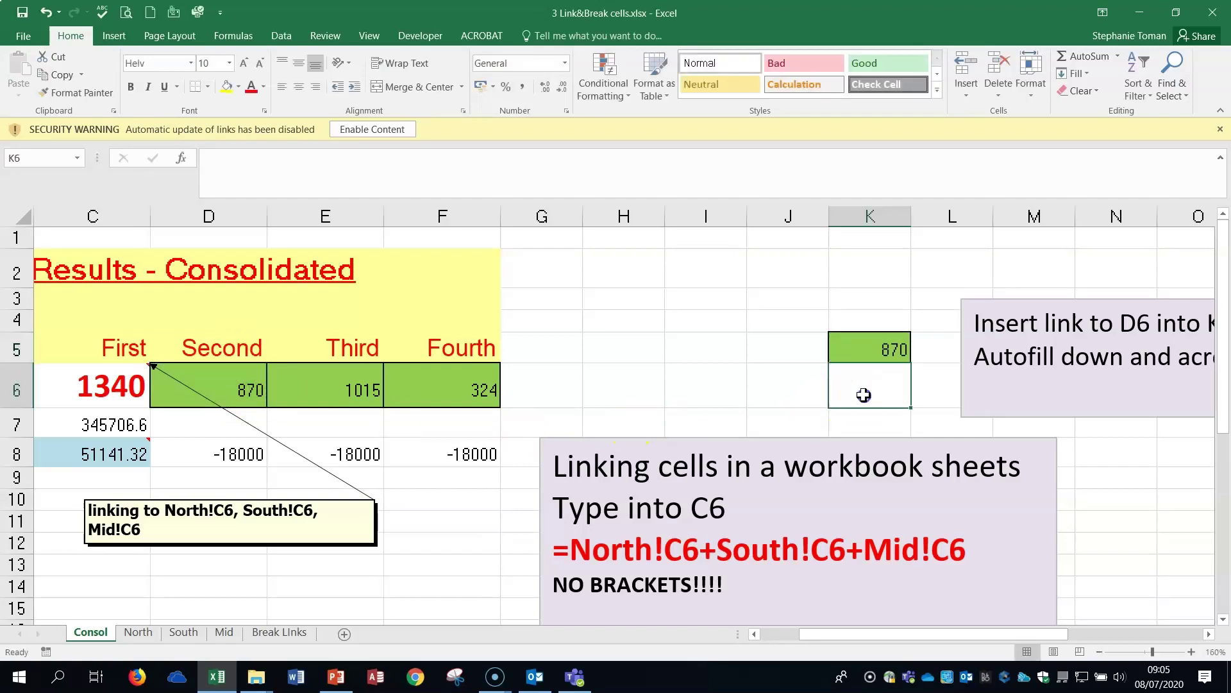
Link cell K6 of the Consol sheet to the second-quarter heading with the formula =D5
type("=")
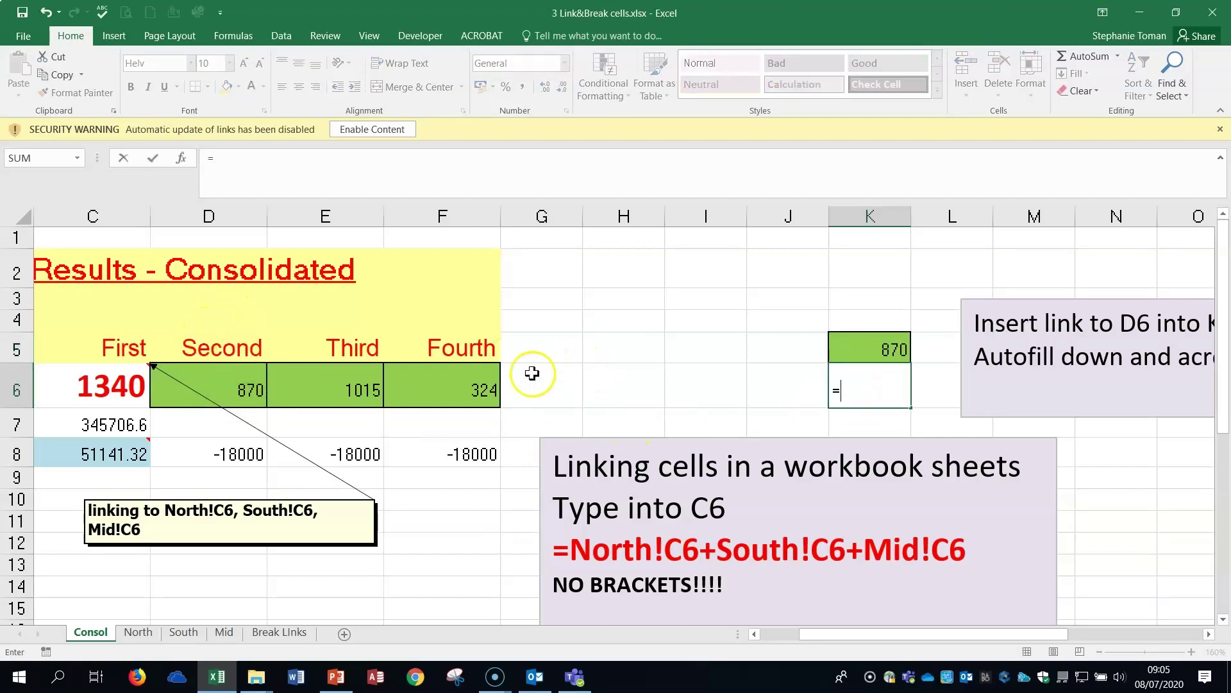
left_click(241, 344)
key("Return")
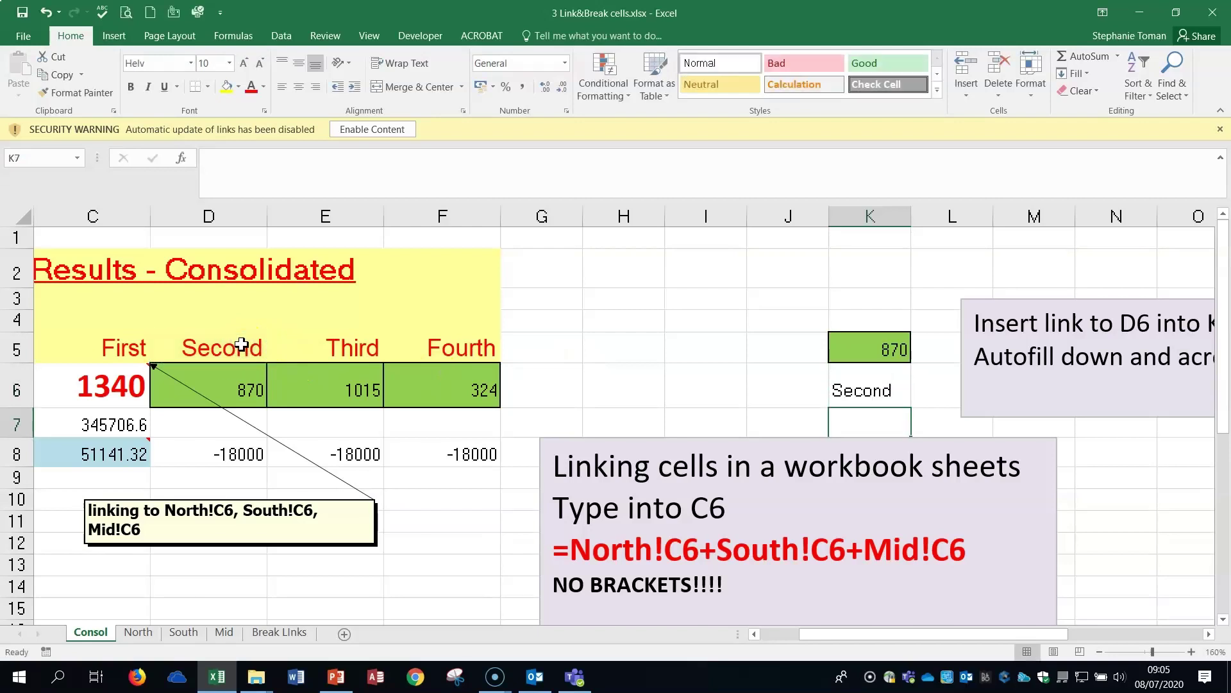
left_click(622, 378)
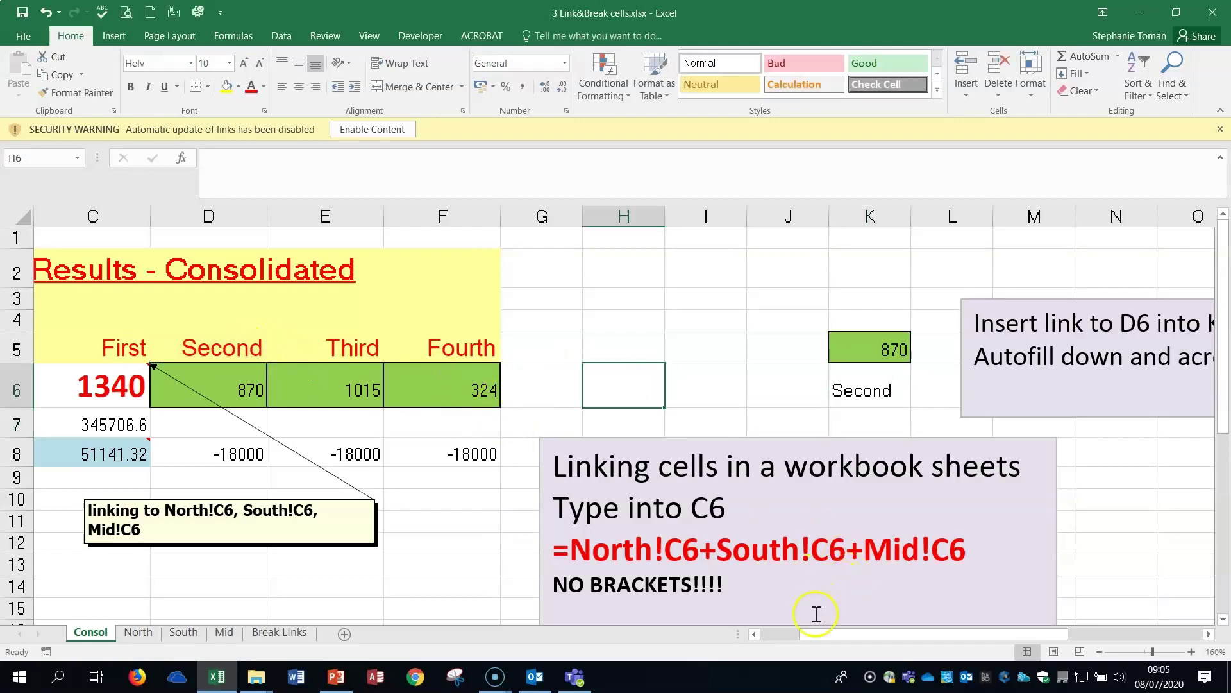
left_click_drag(778, 634, 769, 634)
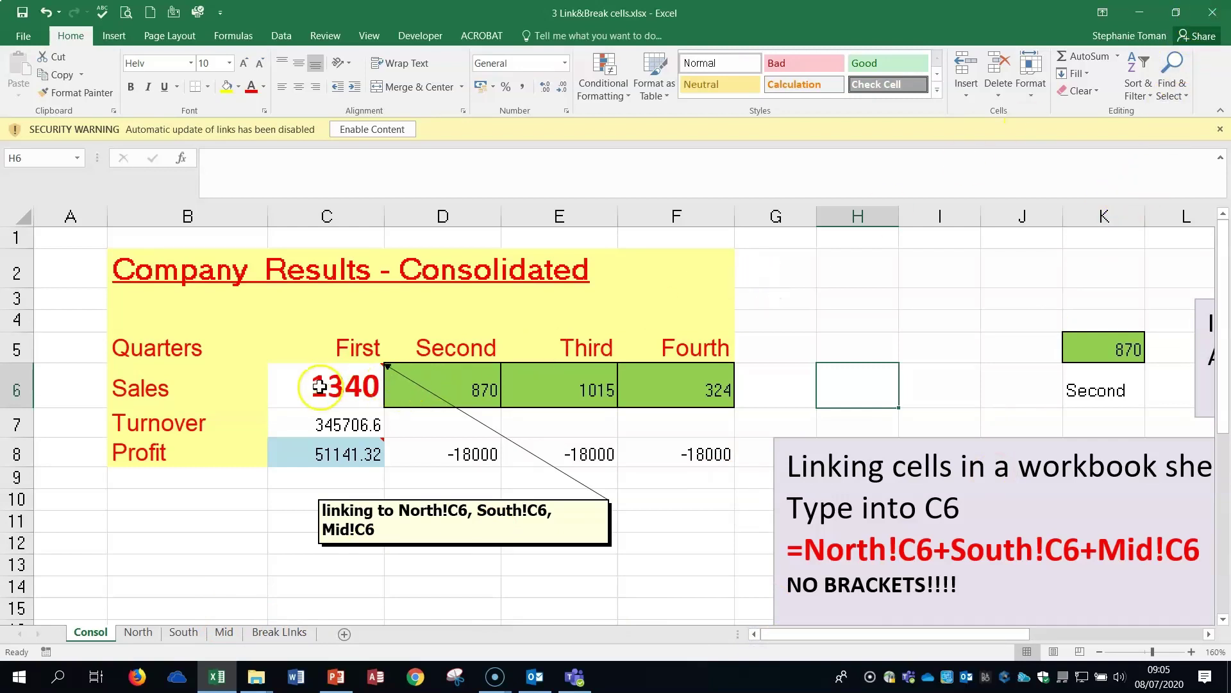
Close 3 Link&Break cells.xlsx without saving and open the workbook 4 3D Sum.xlsx
left_click(1213, 12)
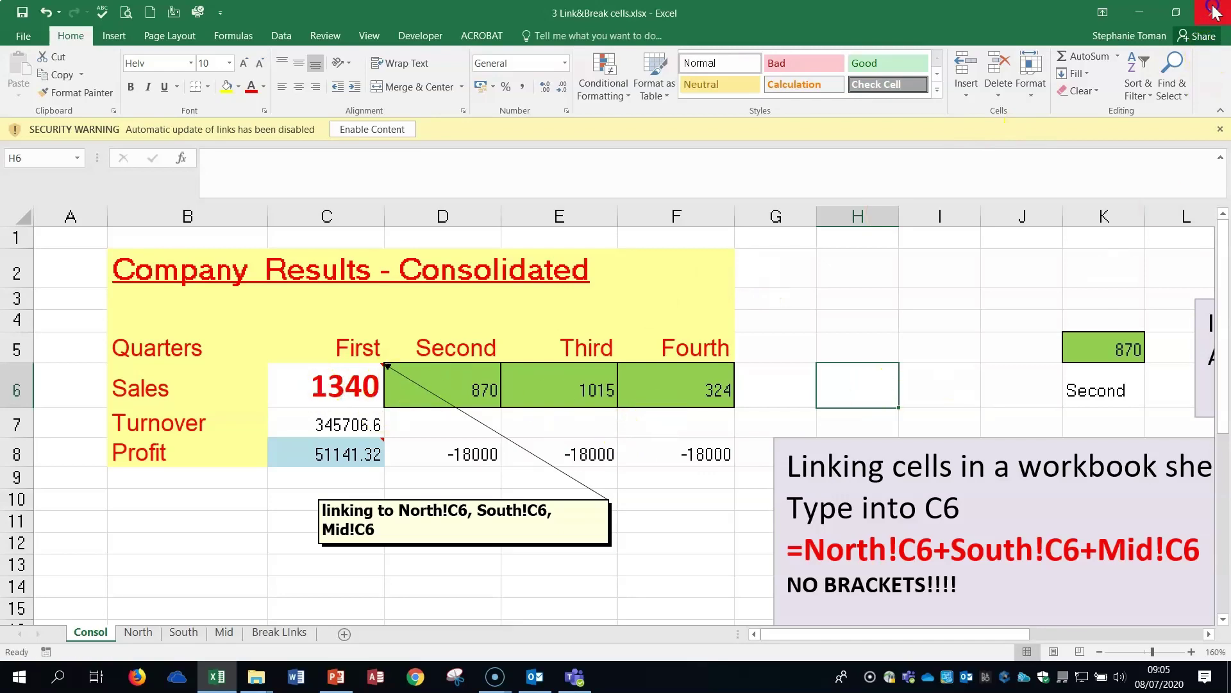
left_click(628, 356)
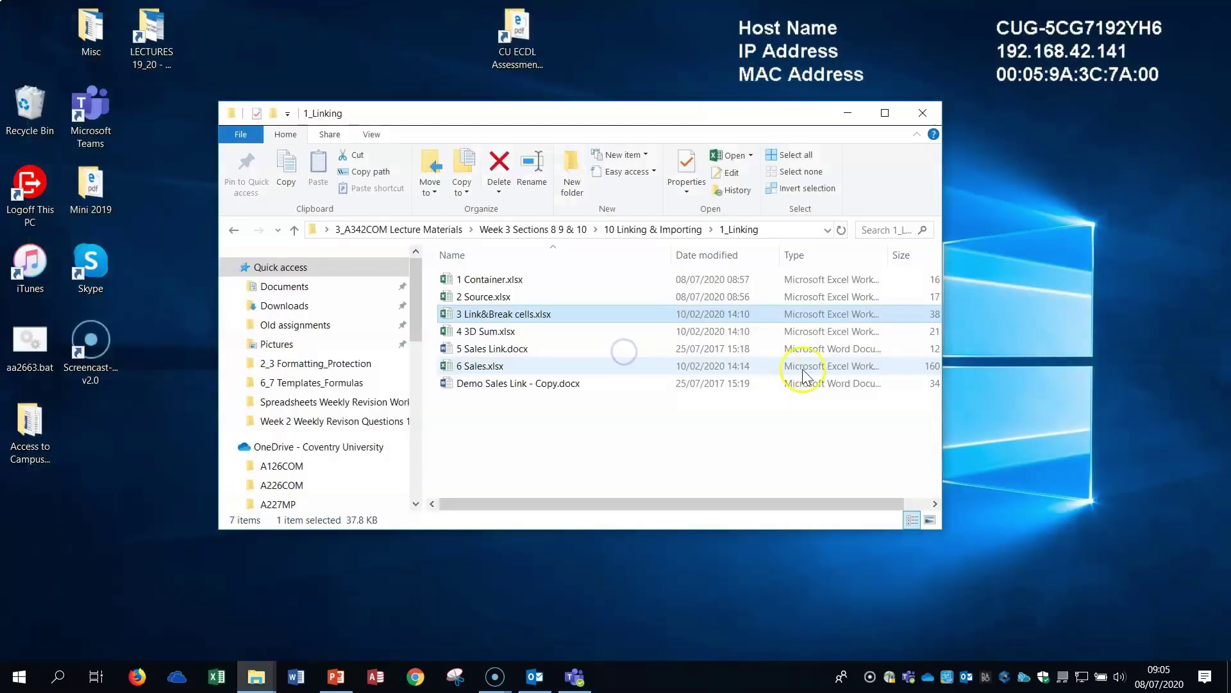
double_click(494, 332)
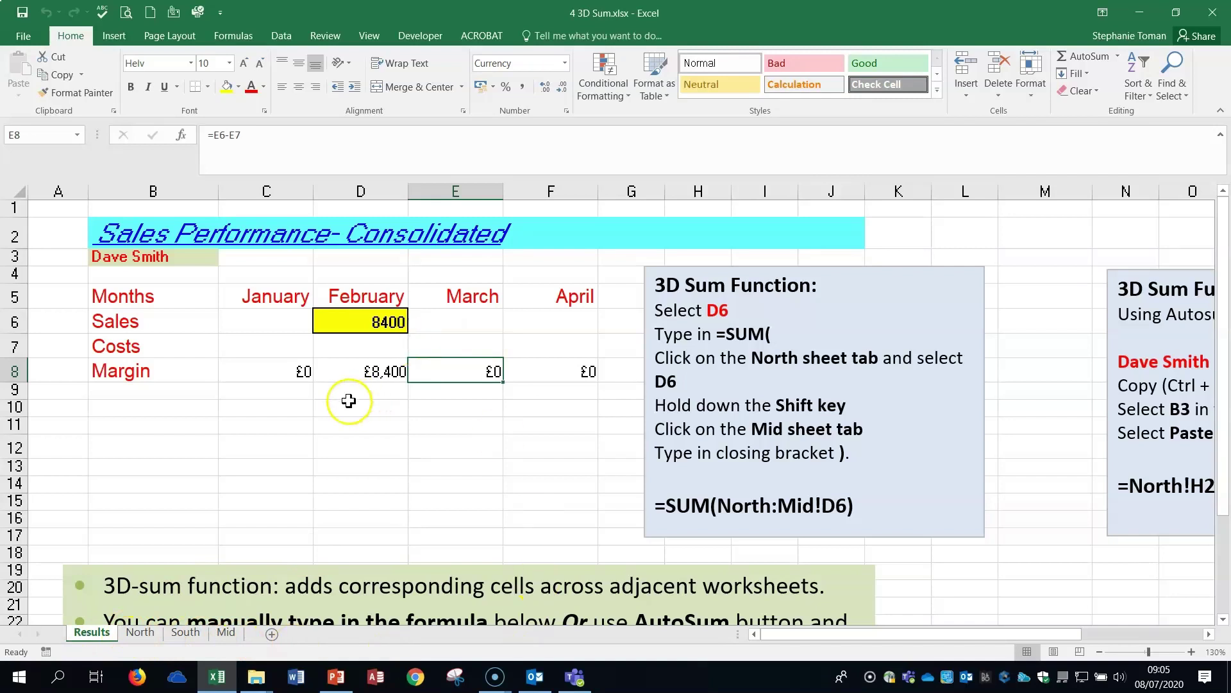
Examine the 3D sum formula in February Sales cell D6 of the Results sheet against the instruction note
left_click(347, 318)
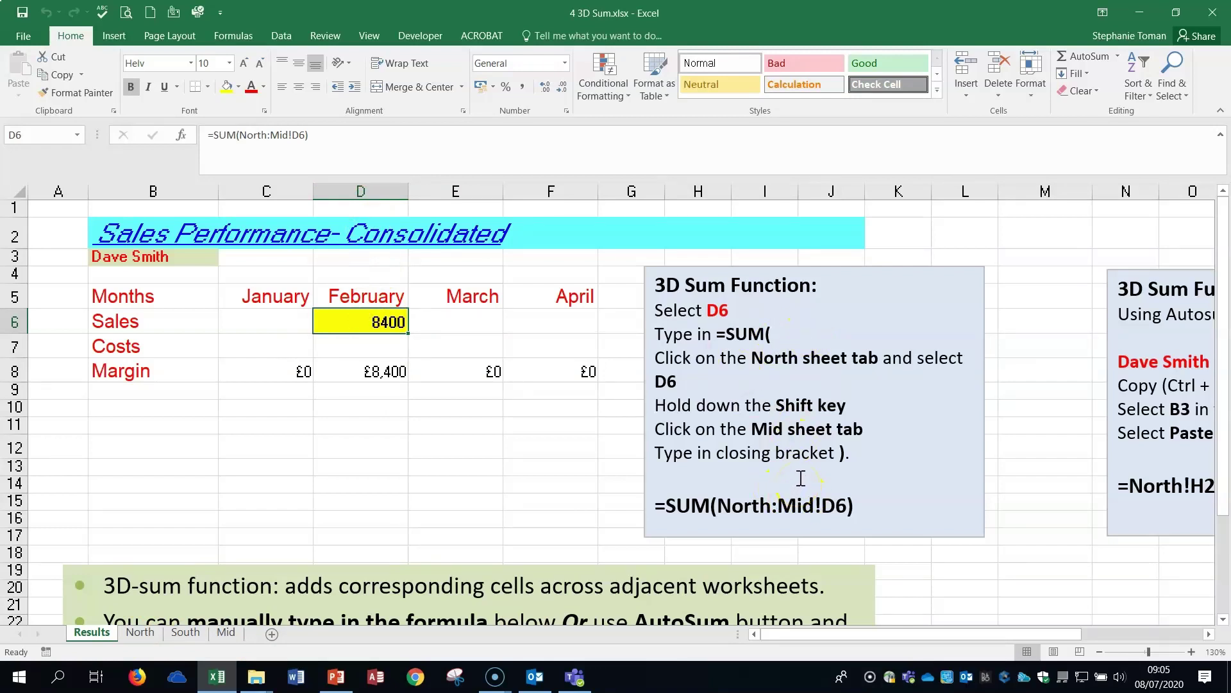
left_click(870, 503)
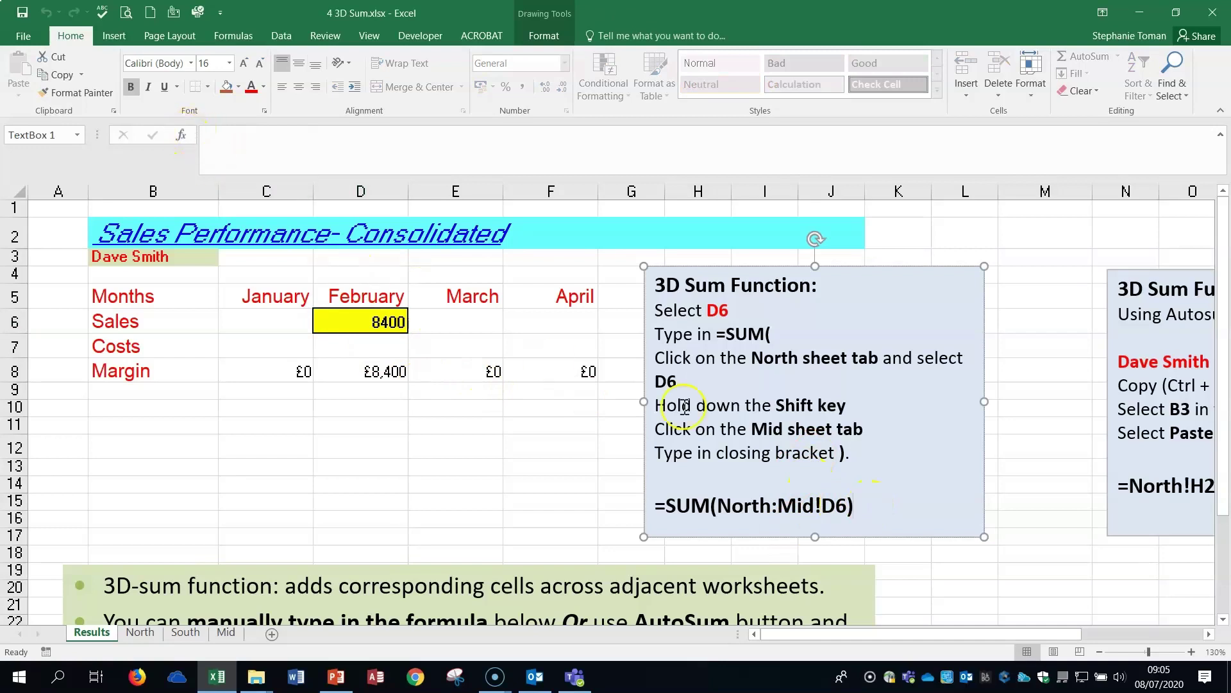
left_click(379, 321)
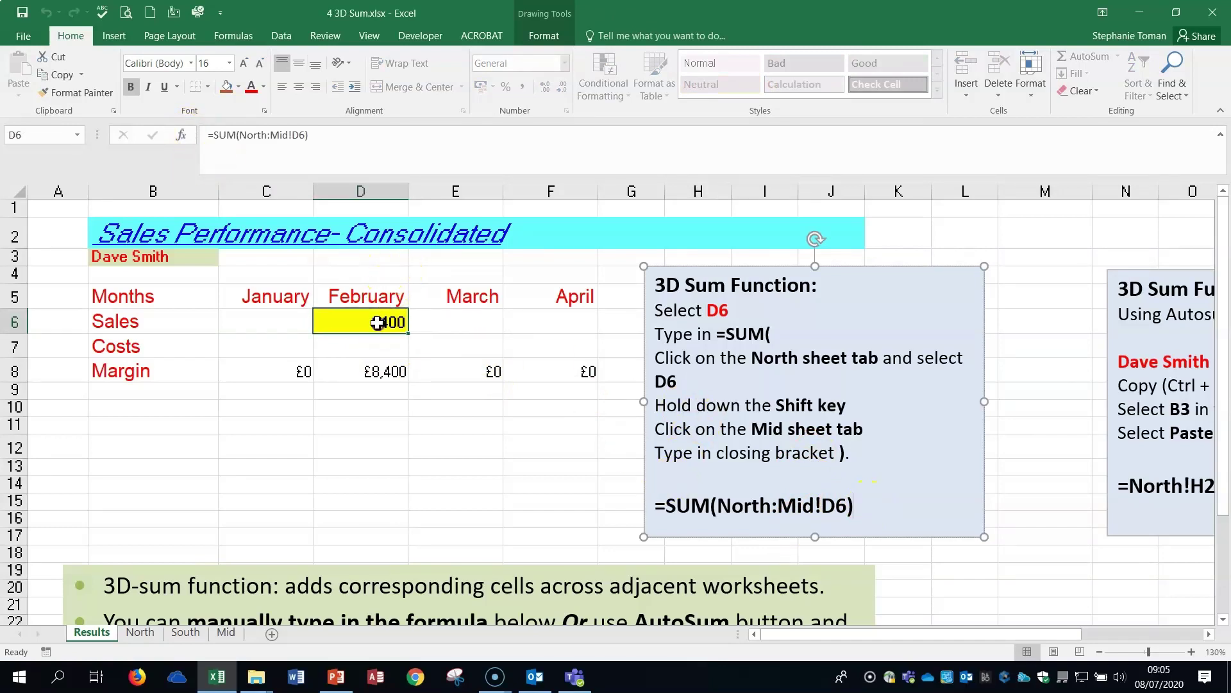
left_click(334, 136)
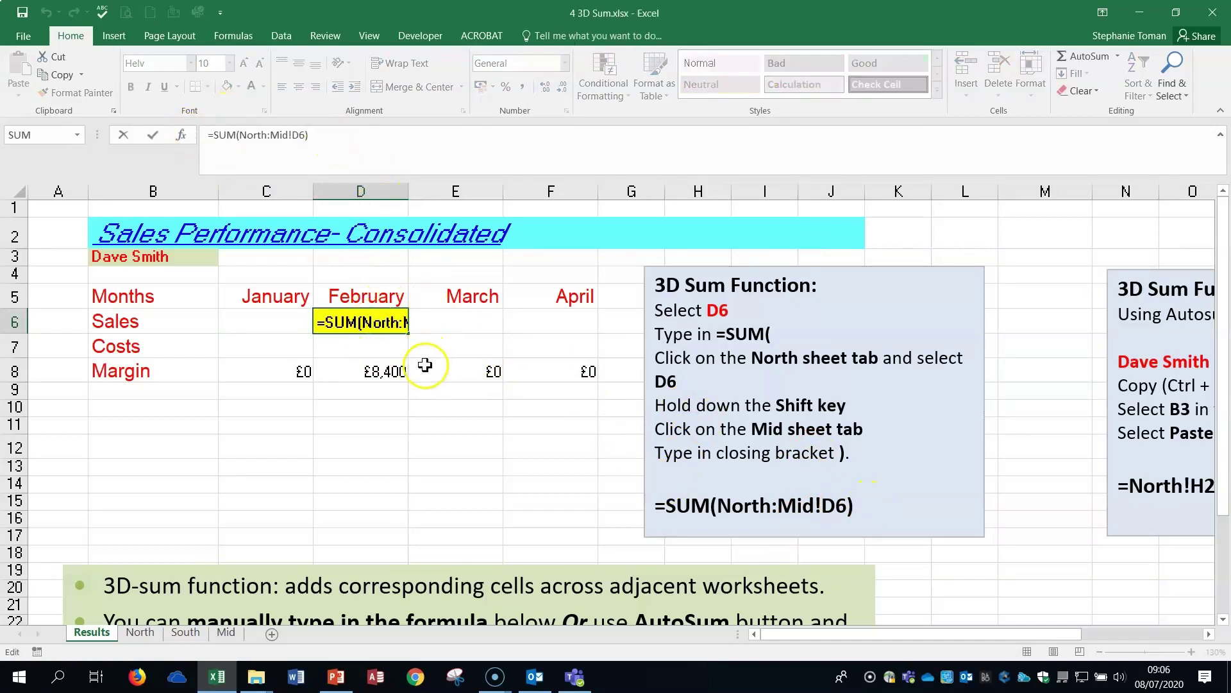
key("Escape")
double_click(352, 323)
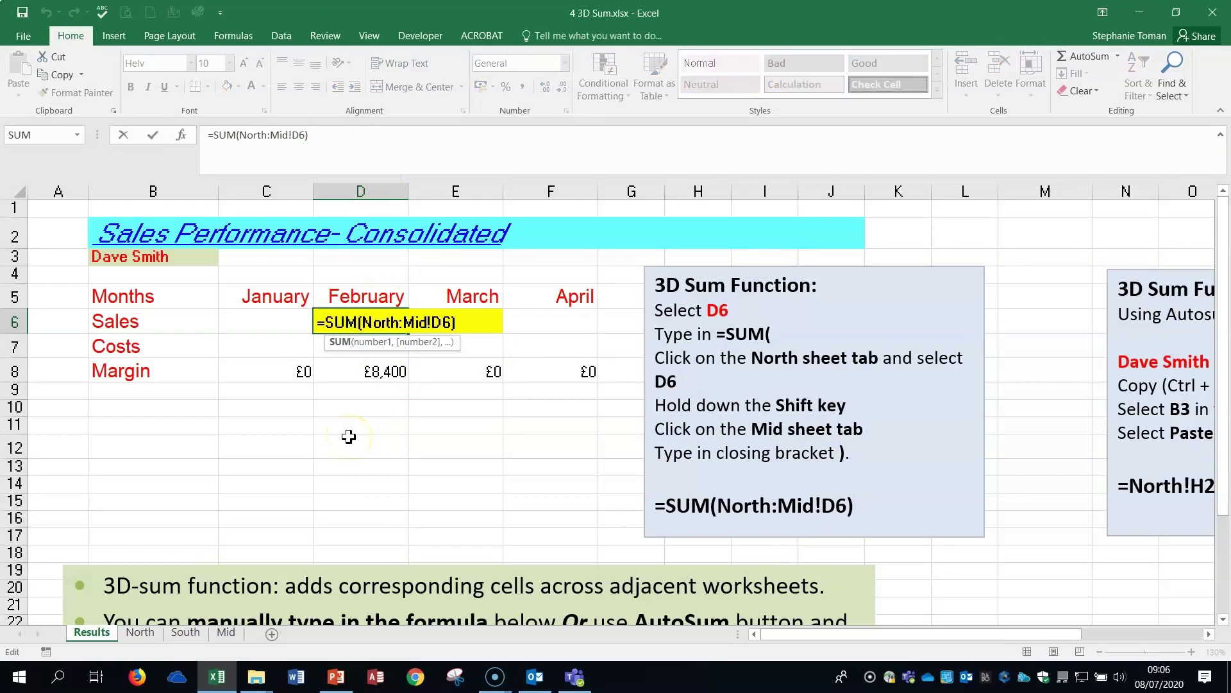
key("Escape")
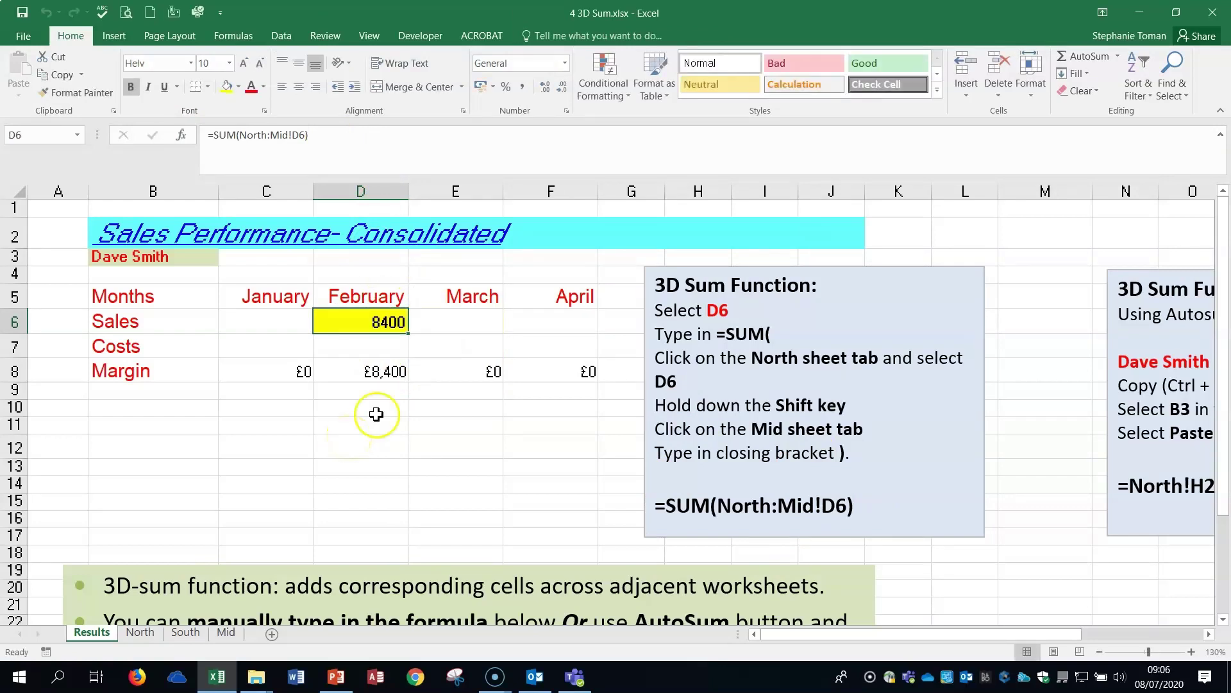
Clear February Sales cell D6 on the Results sheet and check the same cell on the North and South sheets
key("Delete")
left_click(383, 322)
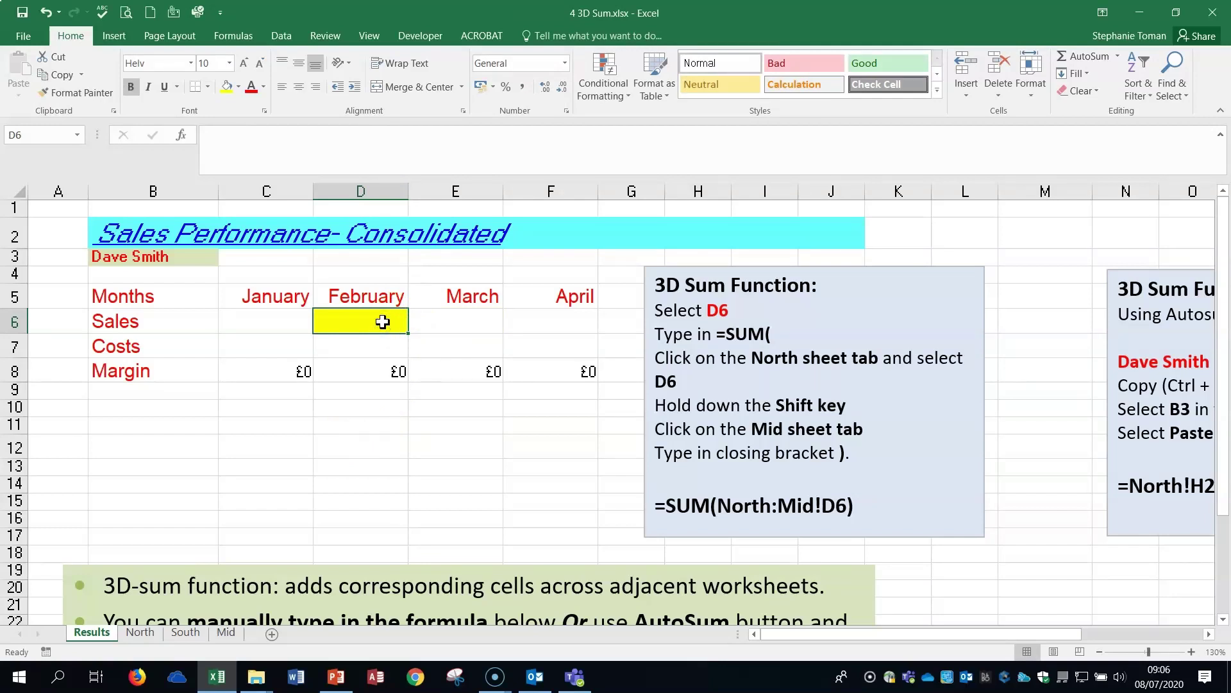
left_click(140, 632)
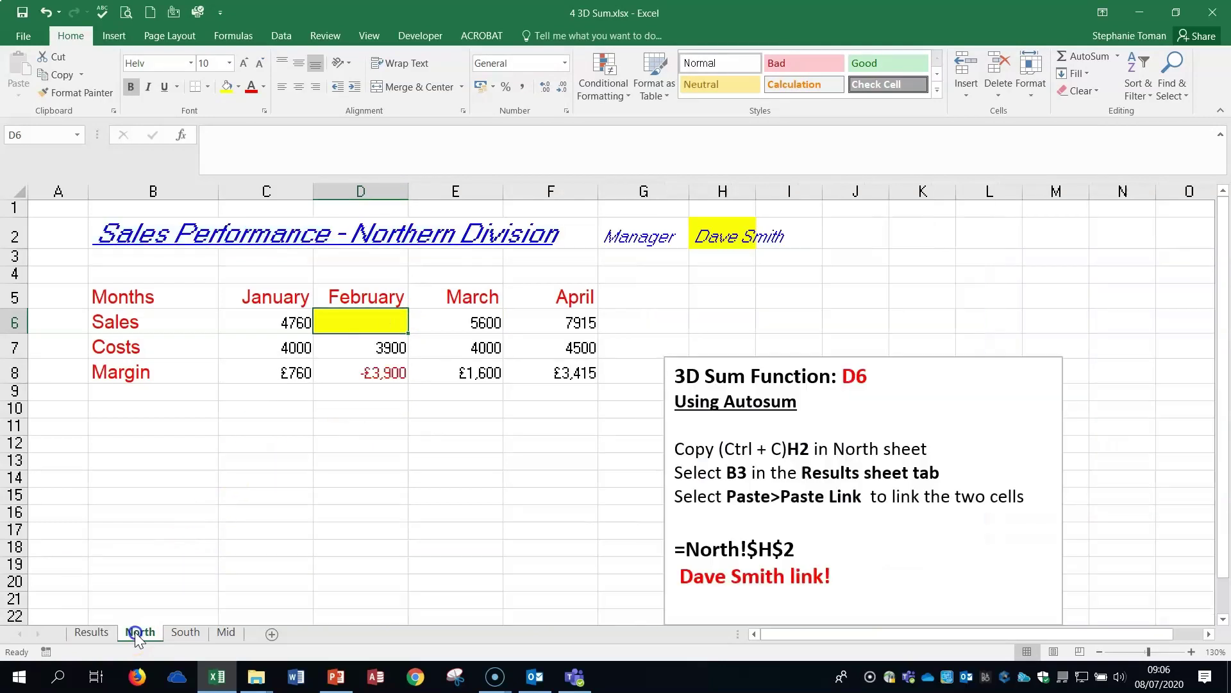
left_click(185, 633)
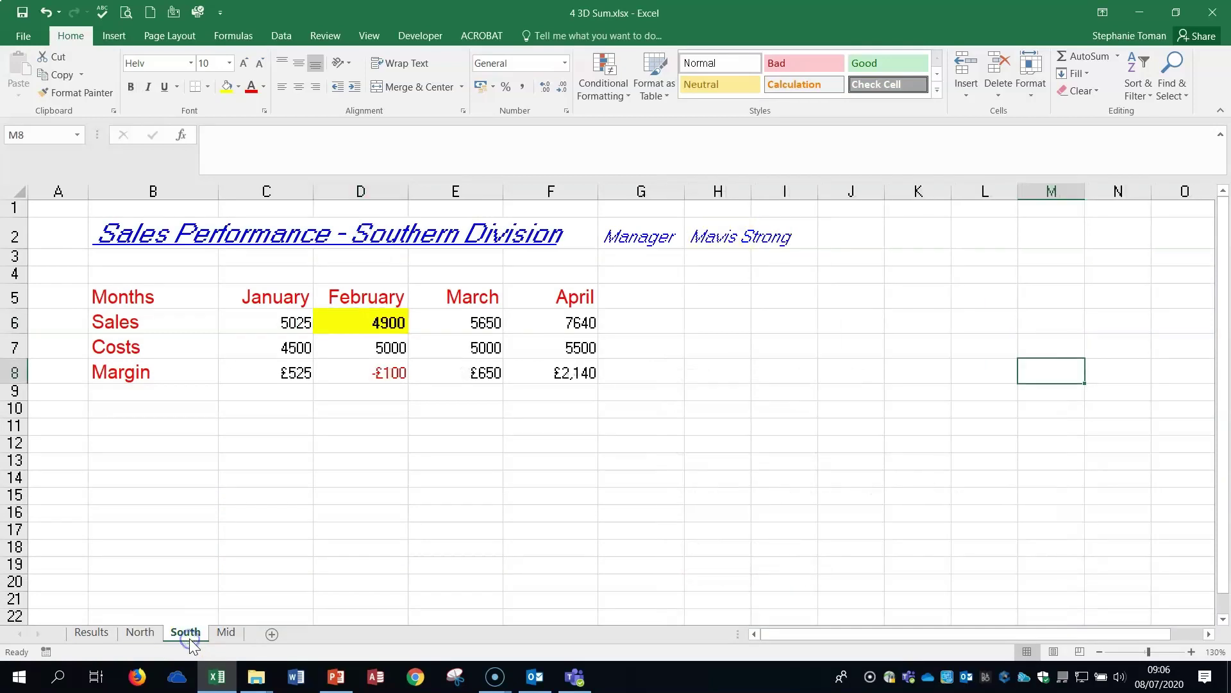
Enter 5556 as the February Sales in cell D6 of the North sheet
left_click(123, 635)
left_click(348, 322)
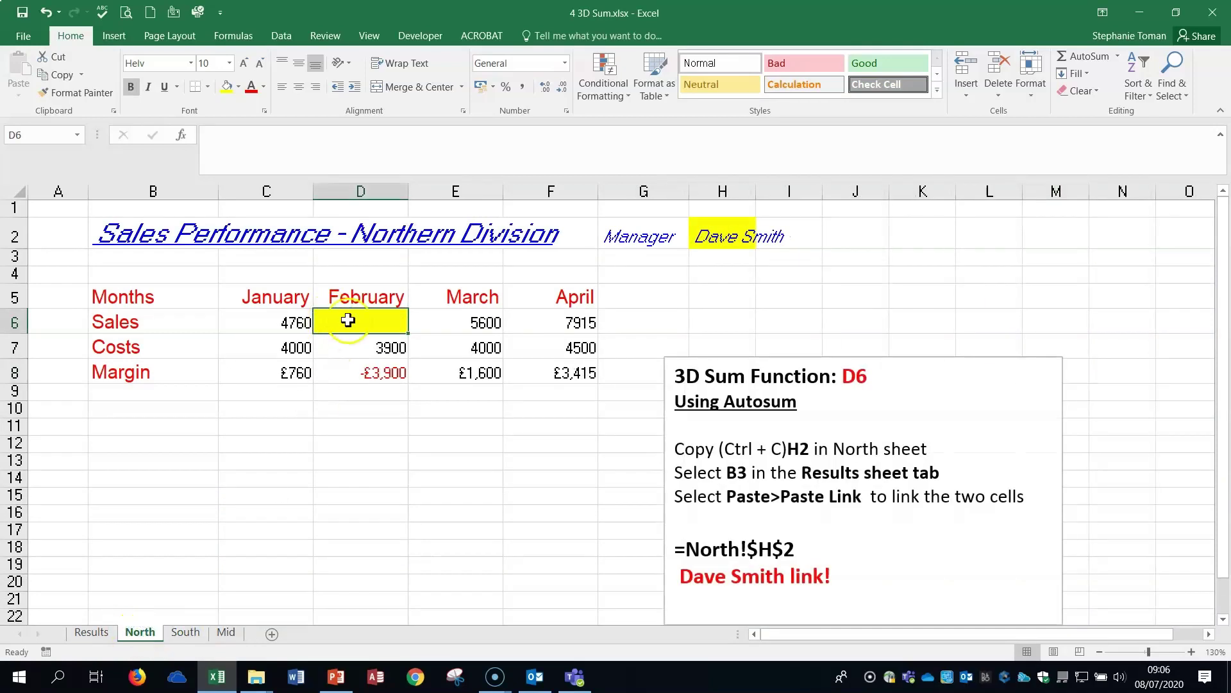
type("5+55")
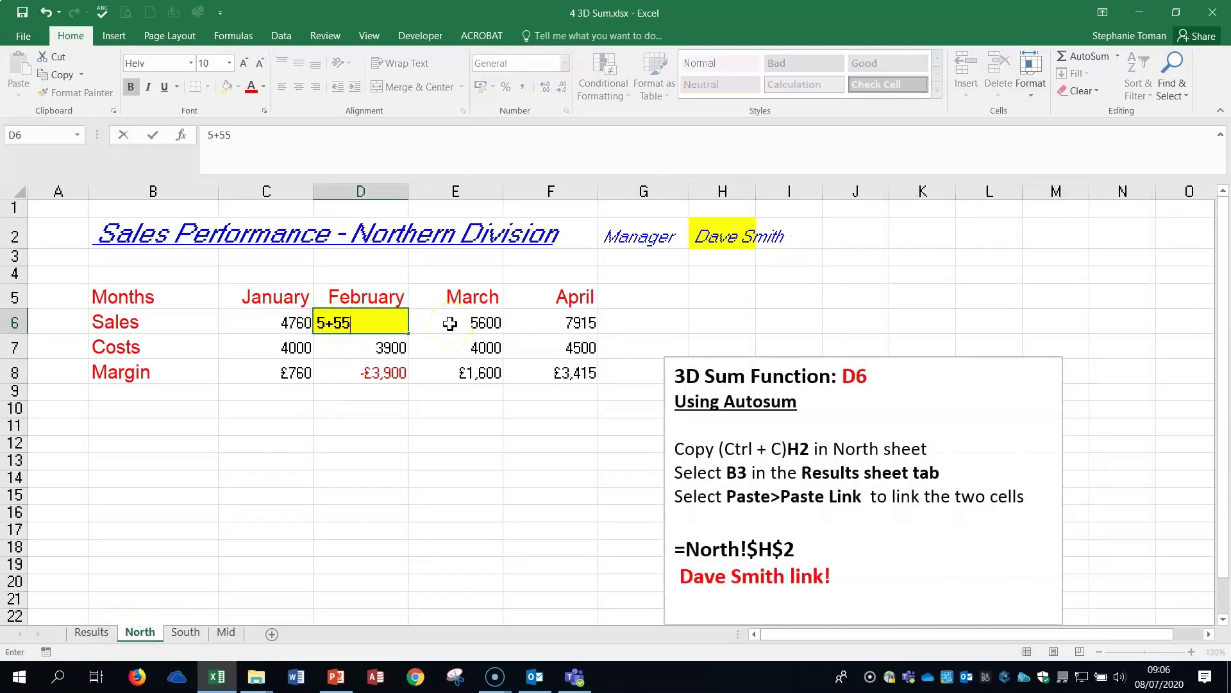
key("BackSpace")
key("BackSpace")
key("BackSpace")
type("555")
left_click(493, 478)
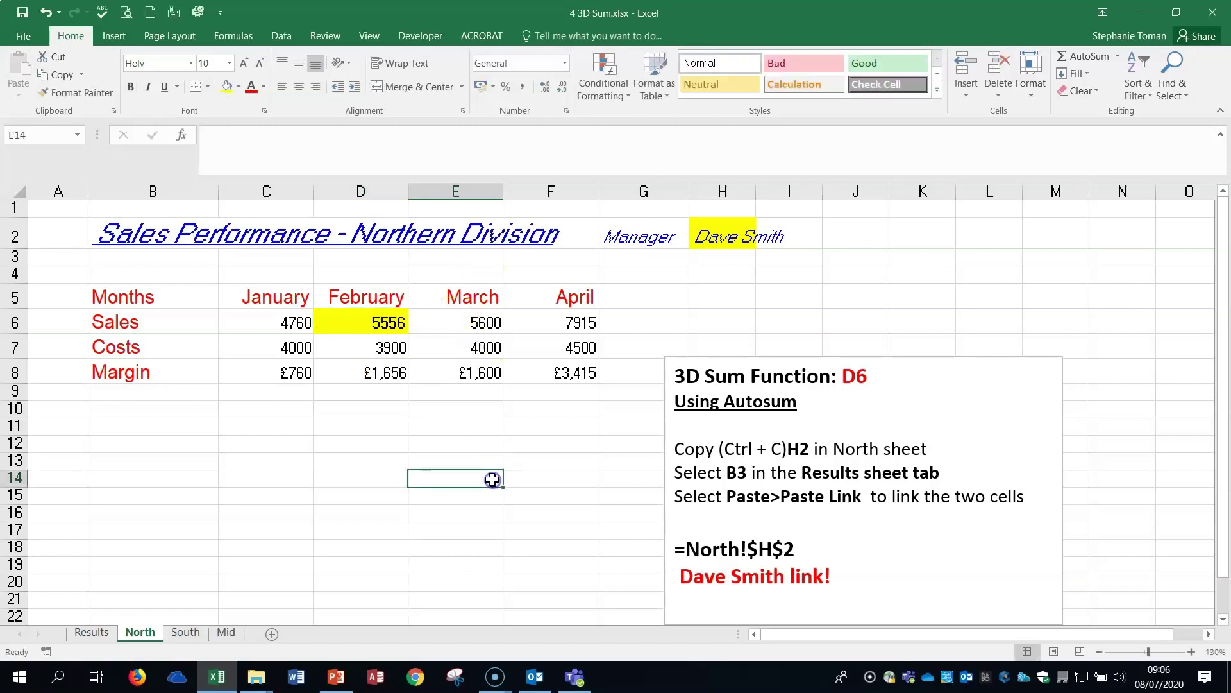
Check the February Sales on the South and Mid sheets, and return to the Results sheet
left_click(204, 634)
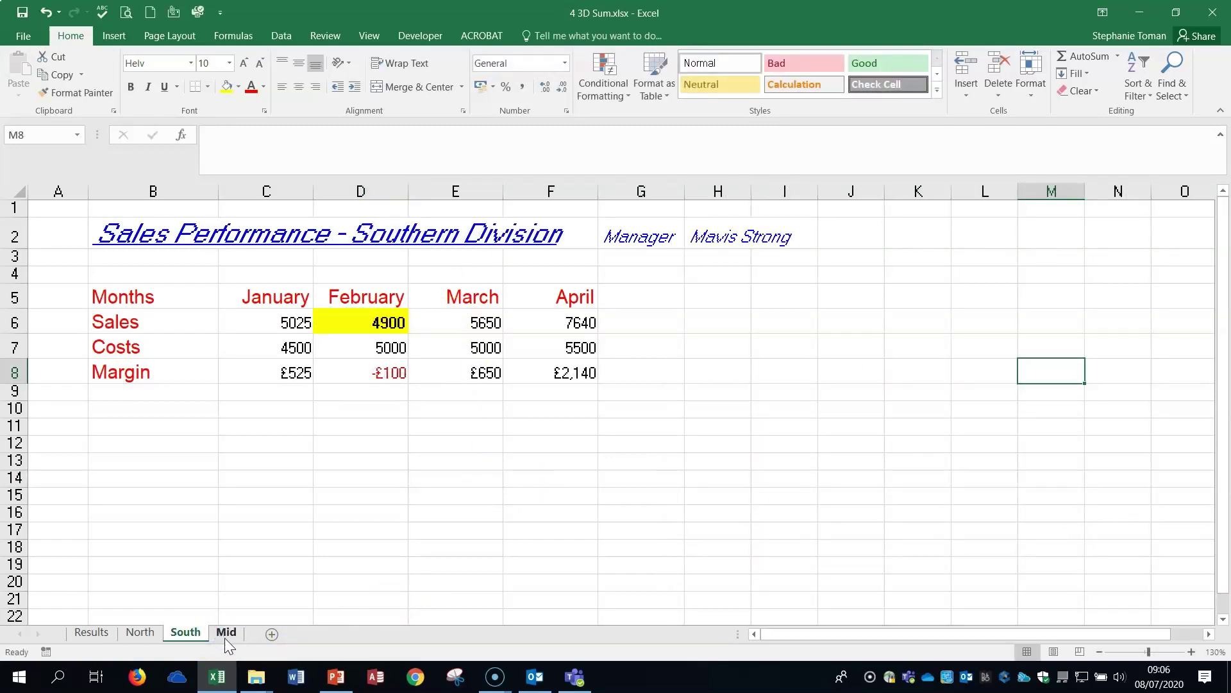
left_click(226, 633)
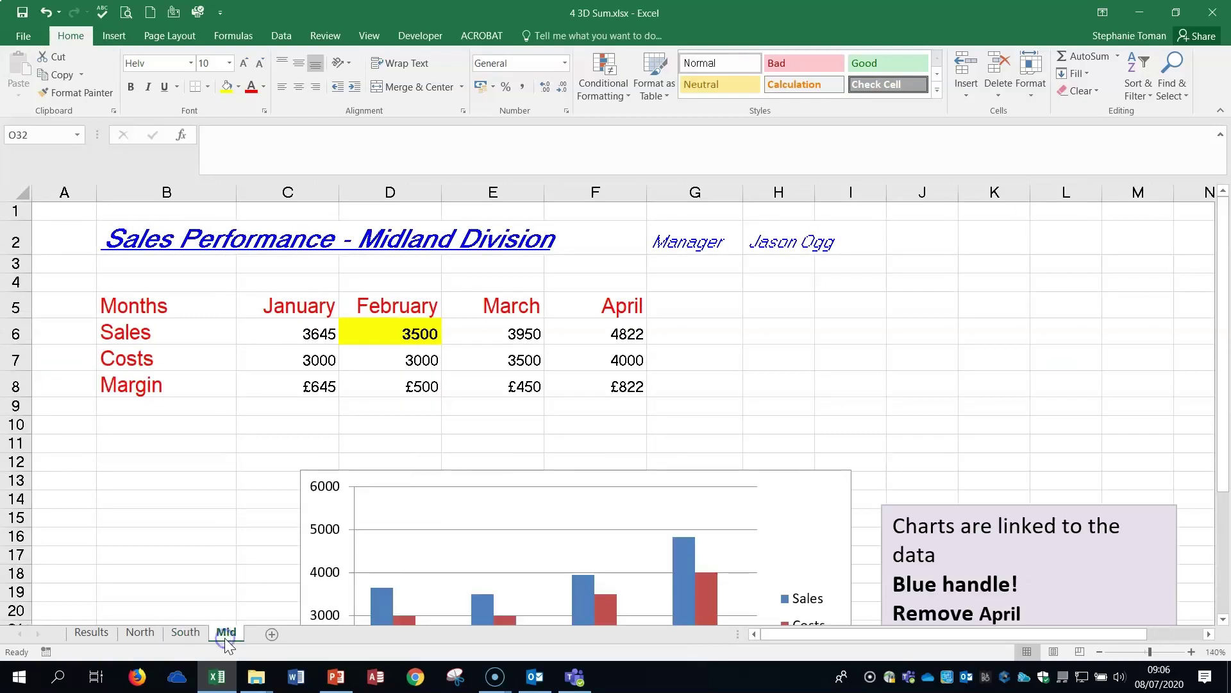
left_click(91, 633)
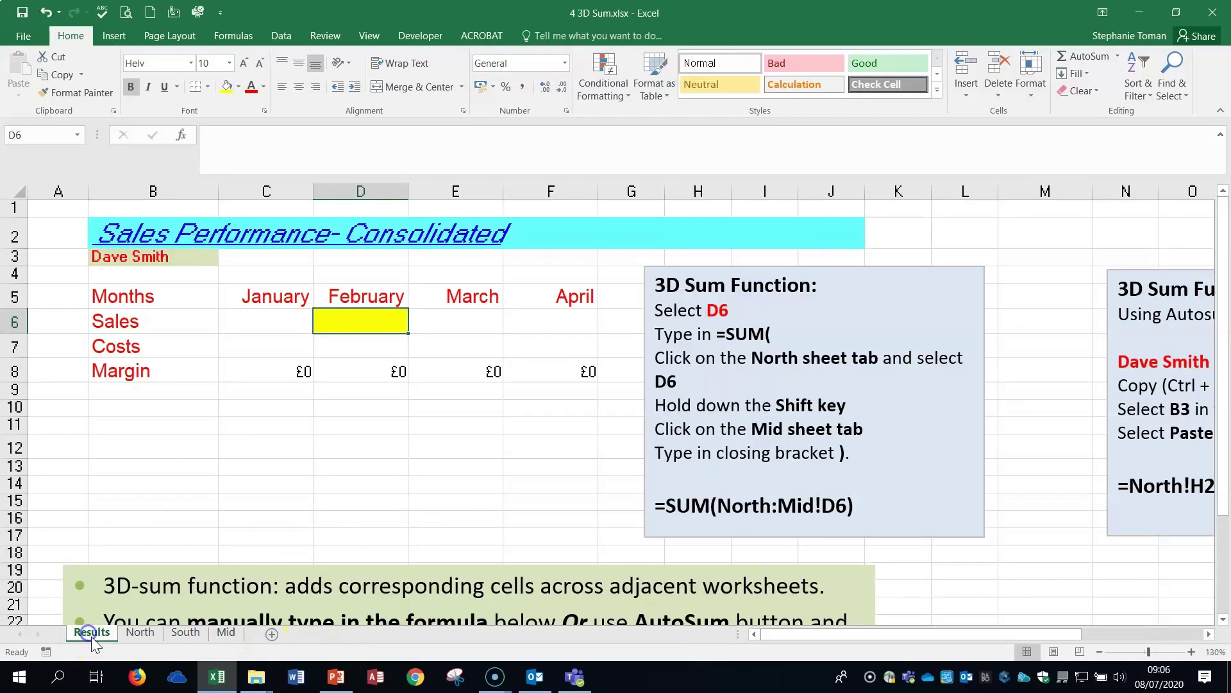
left_click(367, 322)
type("=")
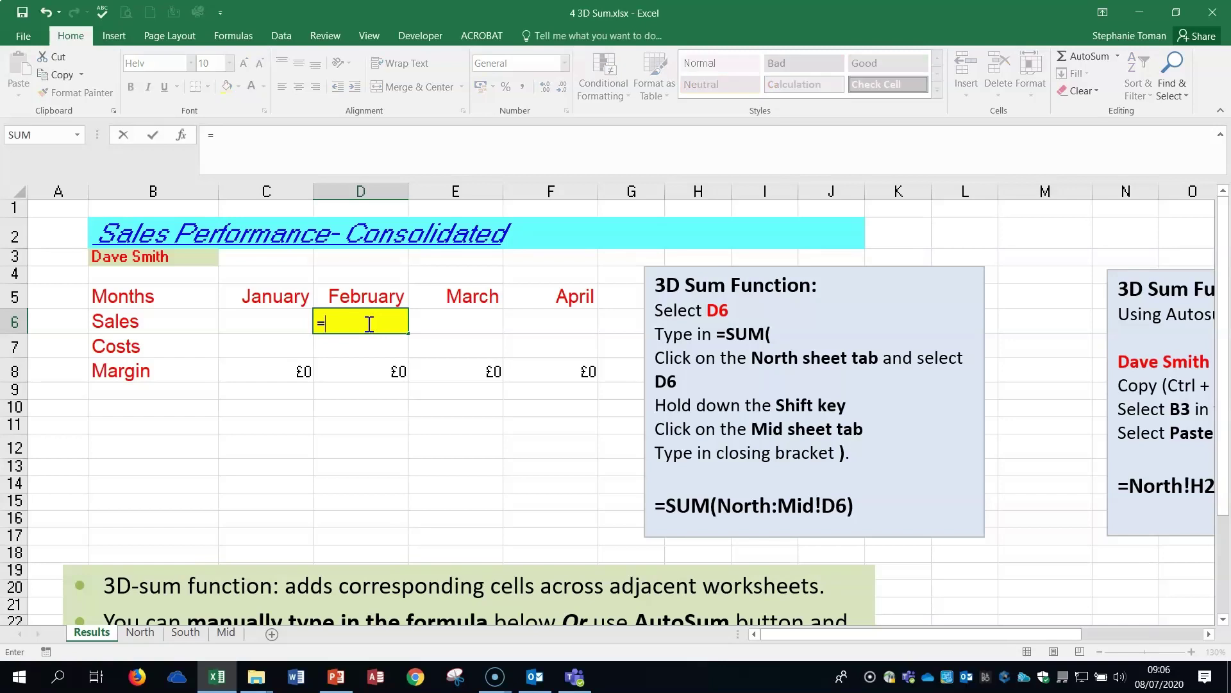
type("sum(")
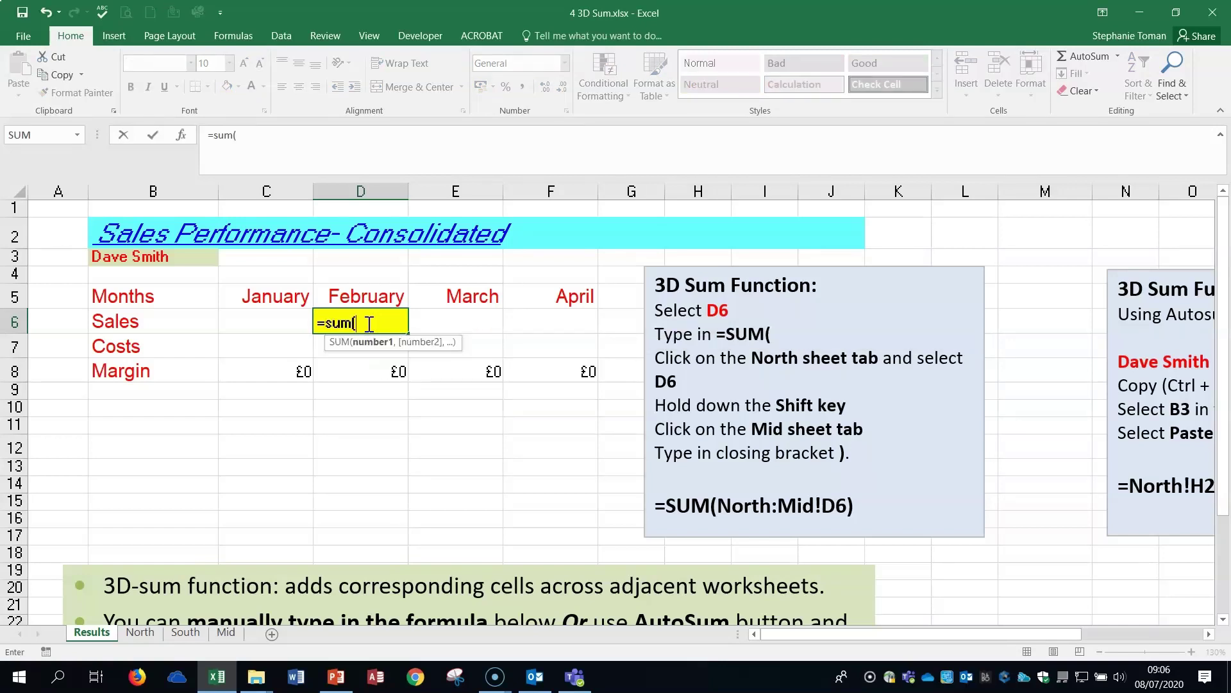
key("BackSpace")
key("BackSpace")
key("BackSpace")
key("BackSpace")
key("BackSpace")
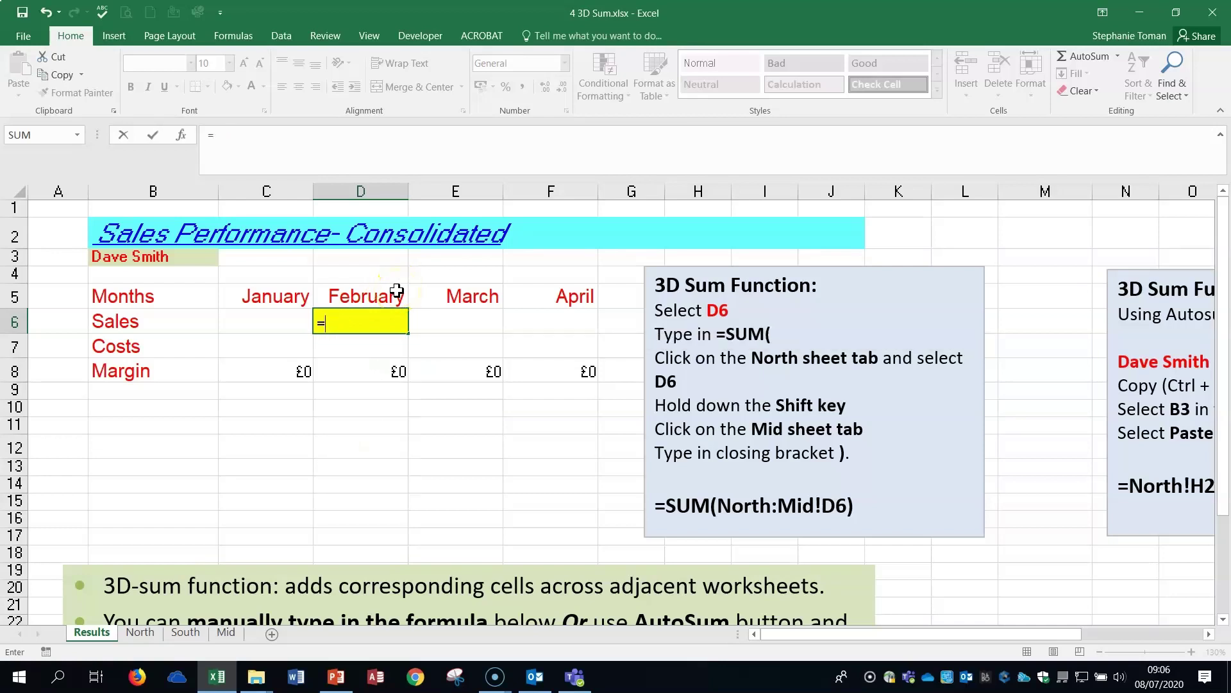
Enter the 3D formula =SUM(North:Mid!D6) in cell D6 of the Results sheet using AutoSum
left_click(1089, 57)
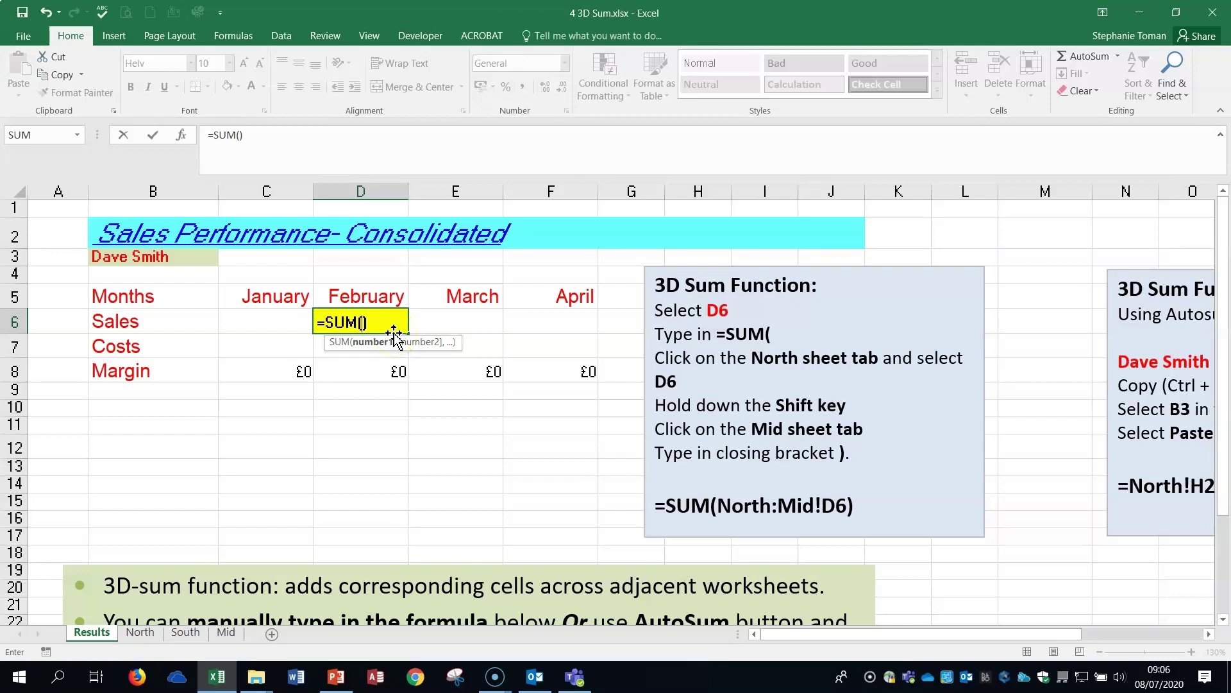
left_click(140, 635)
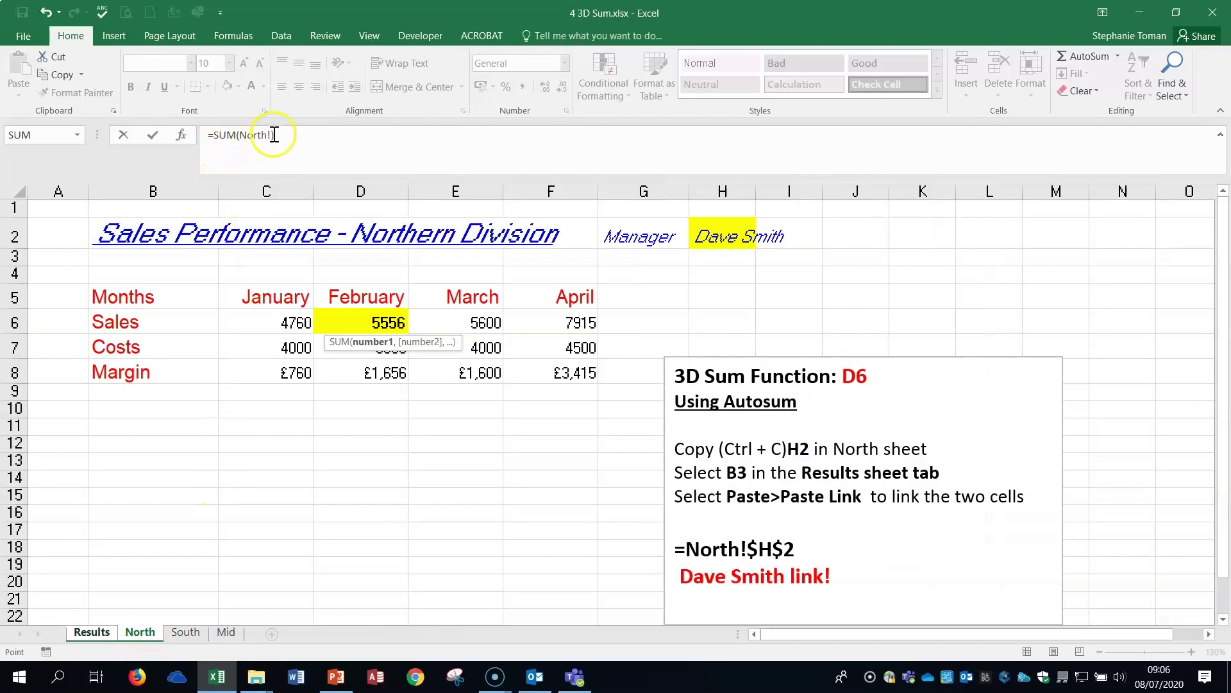
left_click(218, 133)
left_click(228, 634, "shift")
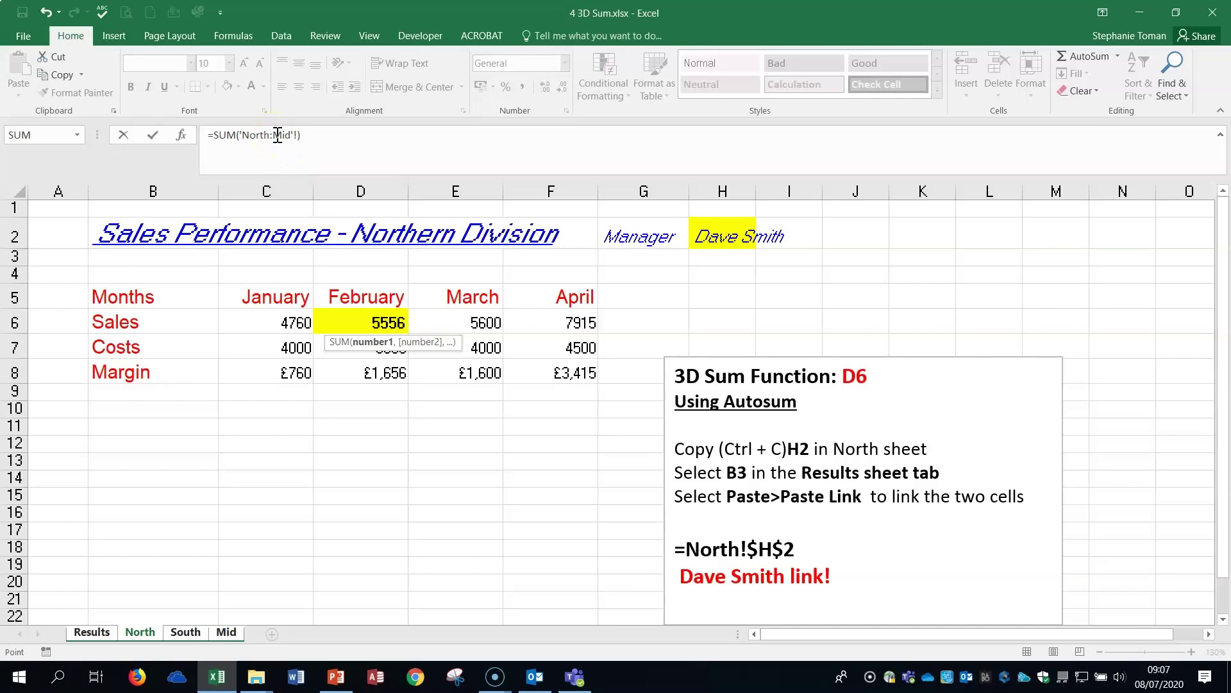
left_click(373, 320)
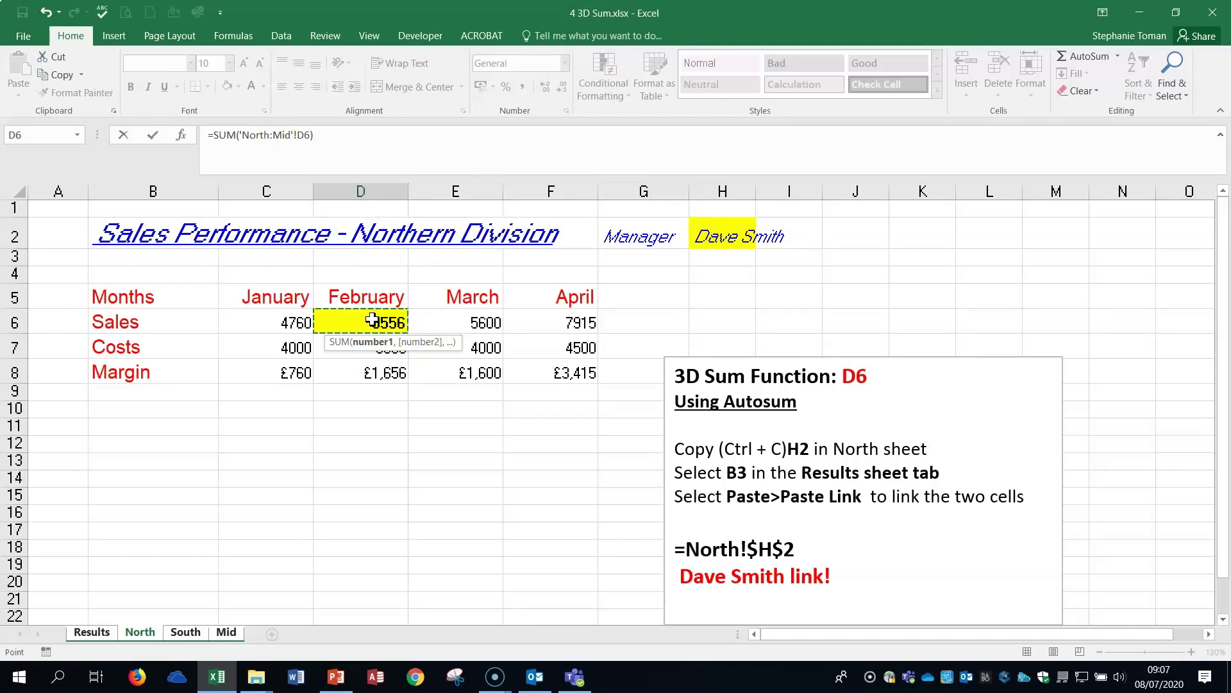
key("Return")
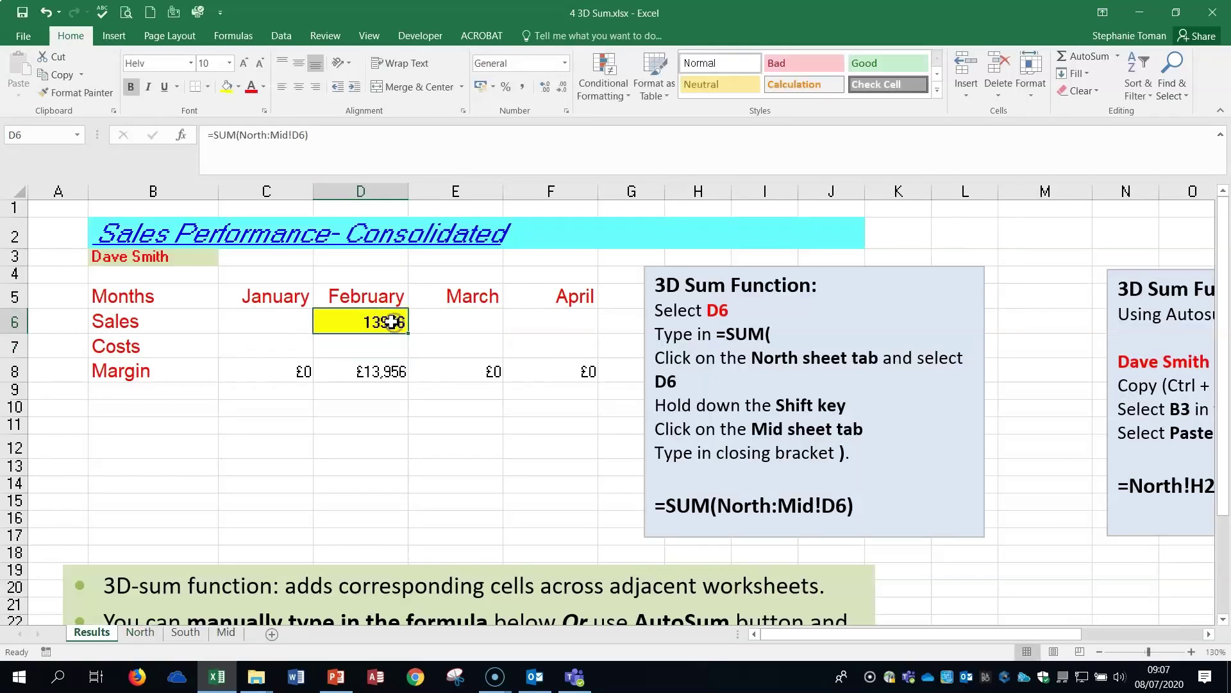
Review the 3D sum formula in cell D6 of the Results sheet and delete it
double_click(373, 321)
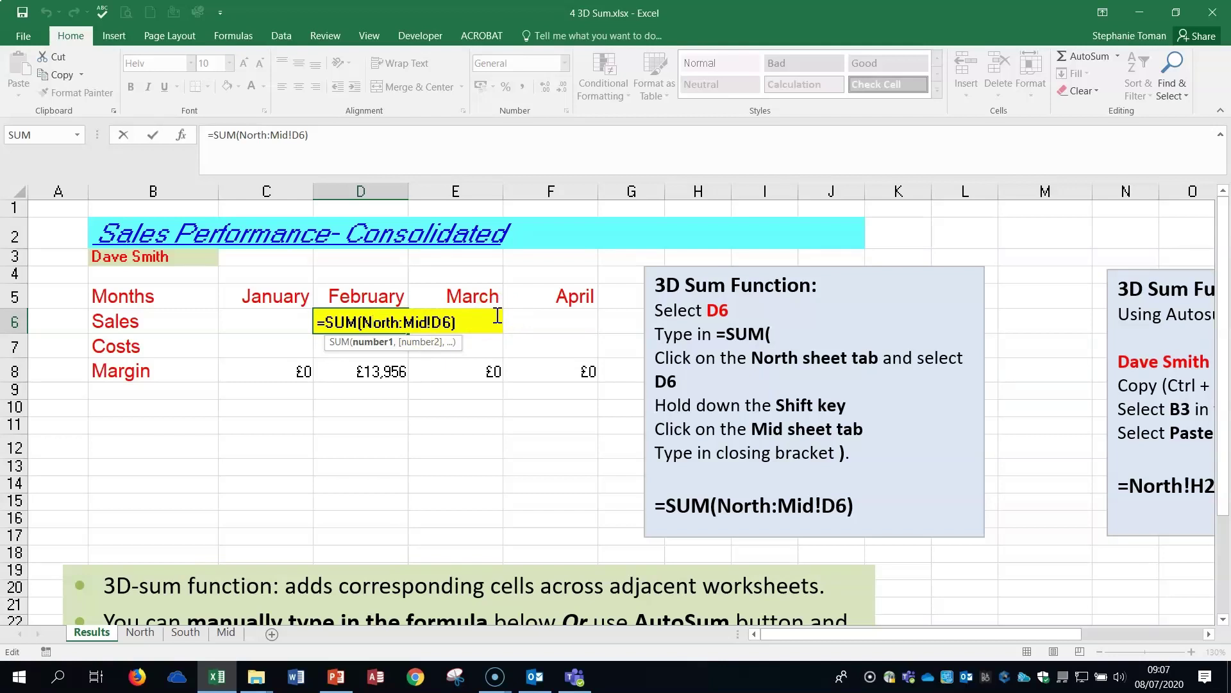
left_click(467, 478)
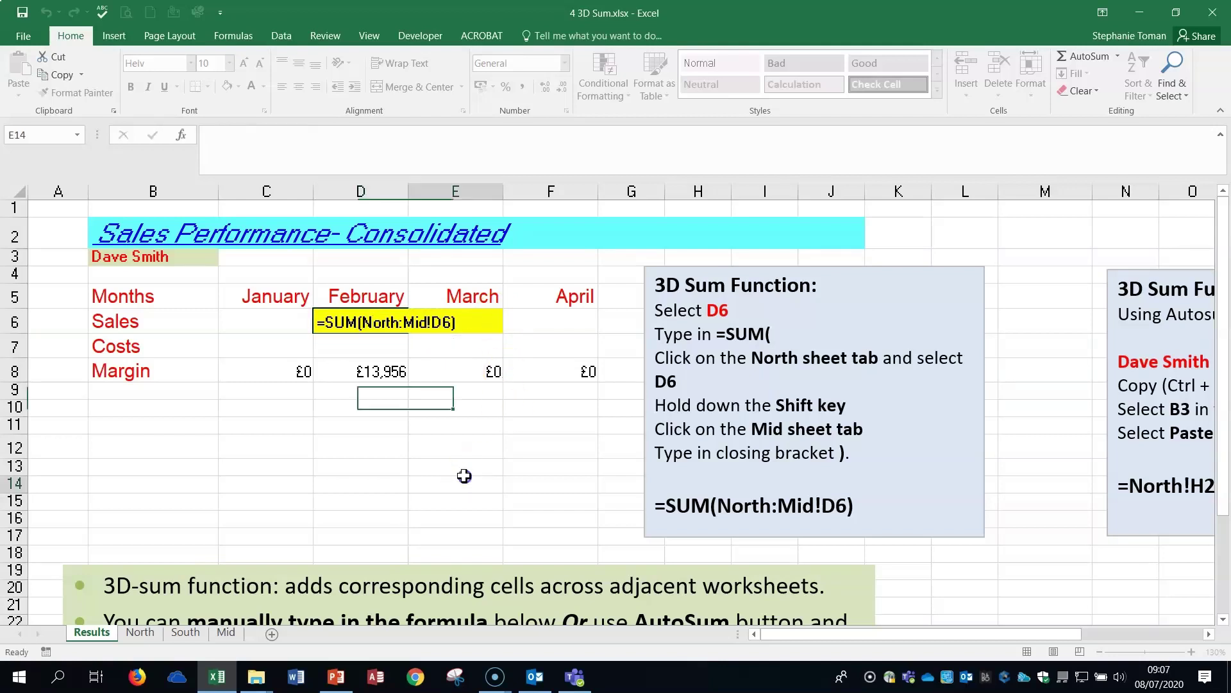
left_click(379, 323)
key("Delete")
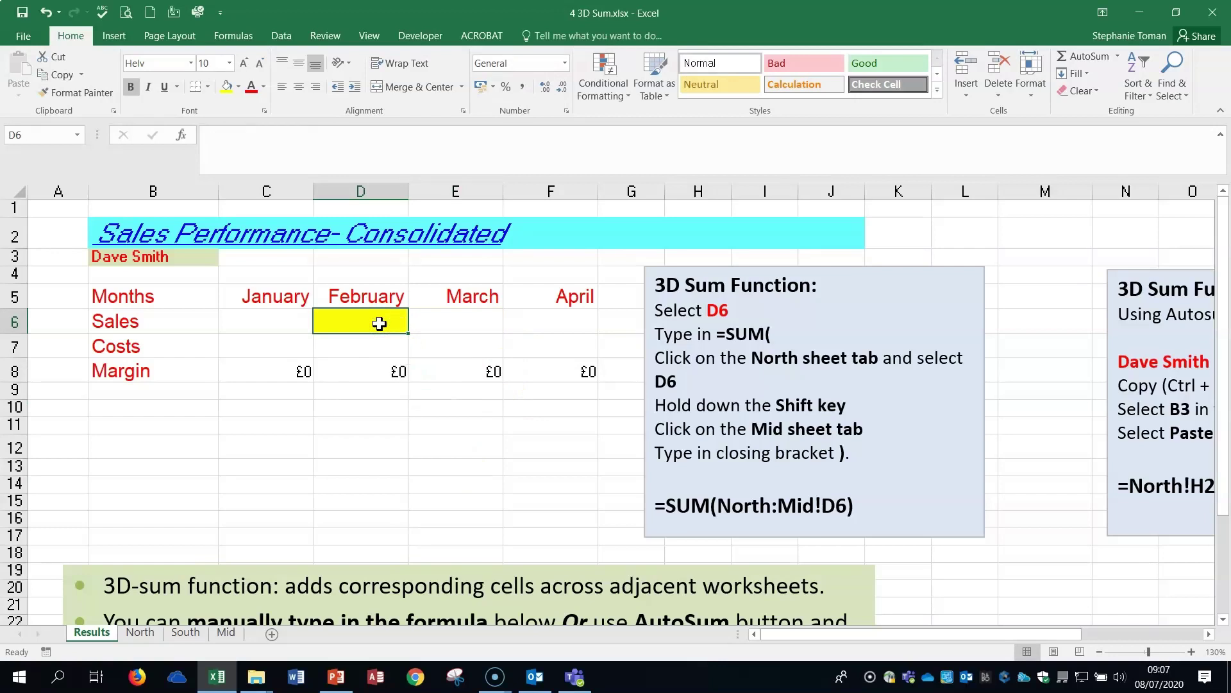
Enter the 3D formula =SUM(North:Mid!D6) in cell D6 of the Results sheet with AutoSum and inspect the finished formula
left_click(1078, 57)
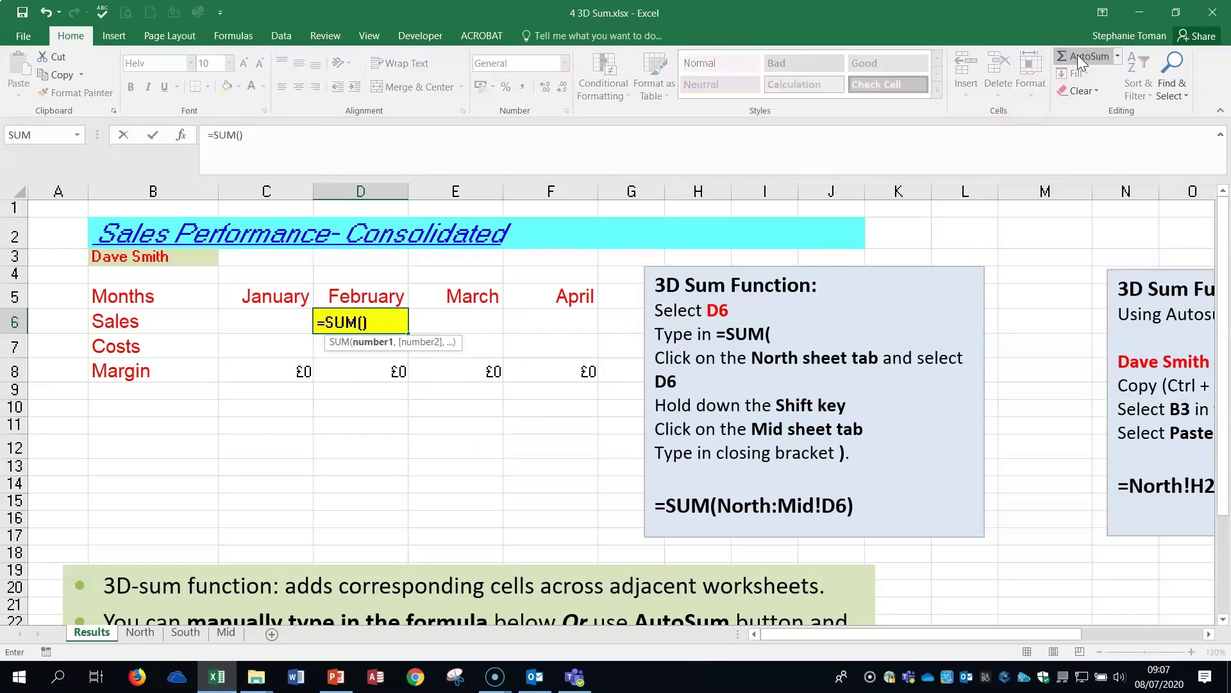
left_click(141, 633)
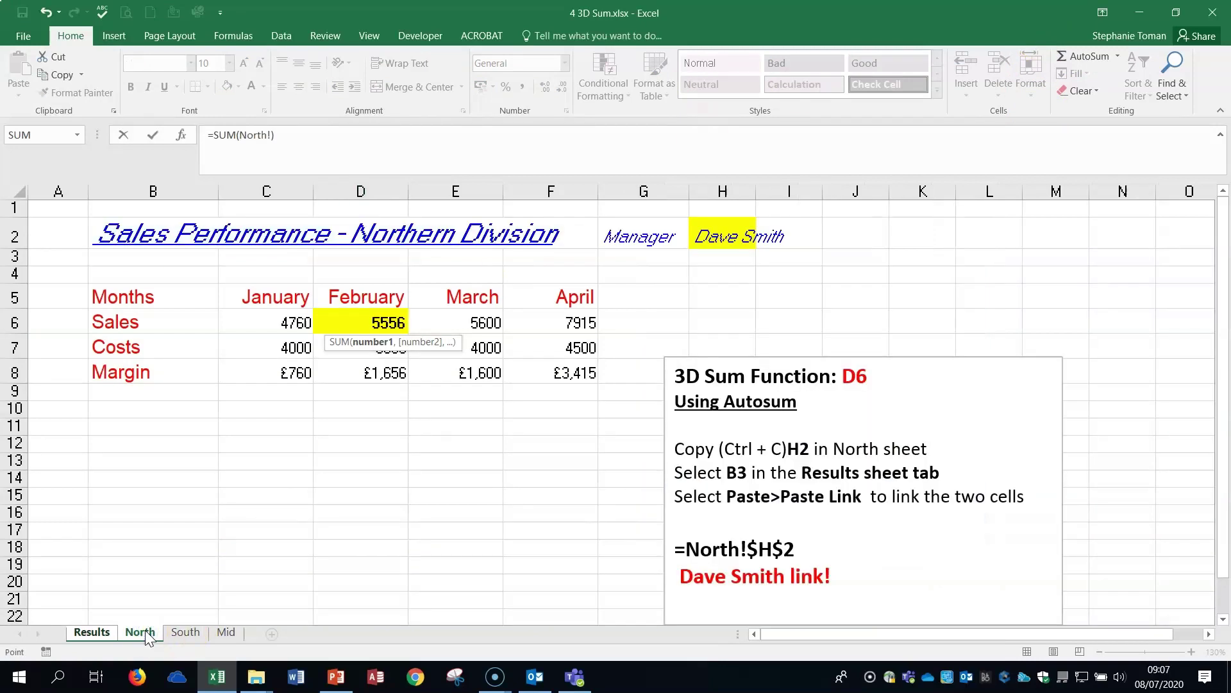
left_click(227, 631, "shift")
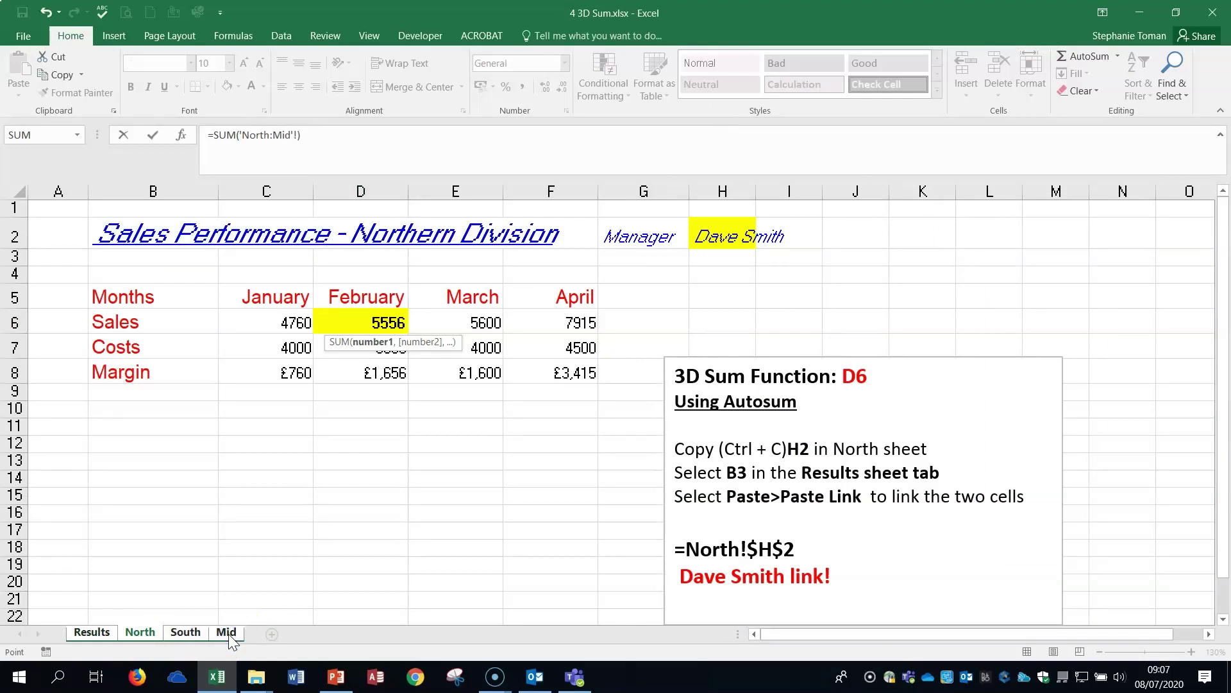
left_click(379, 317)
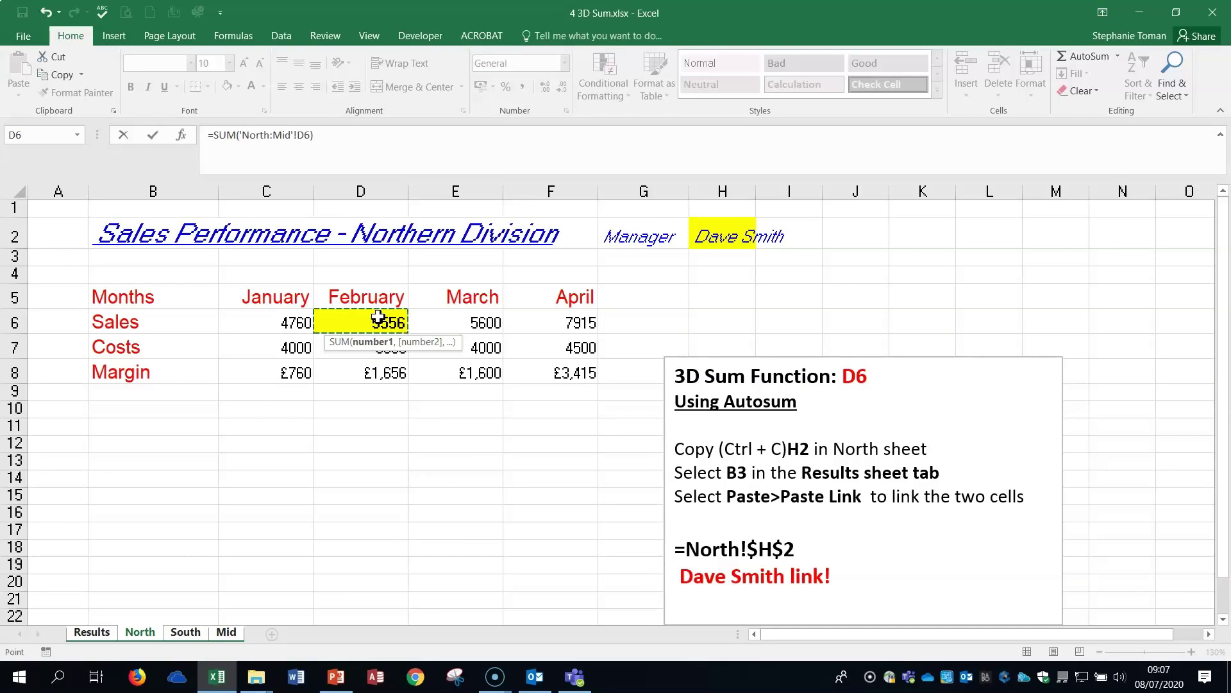
key("Return")
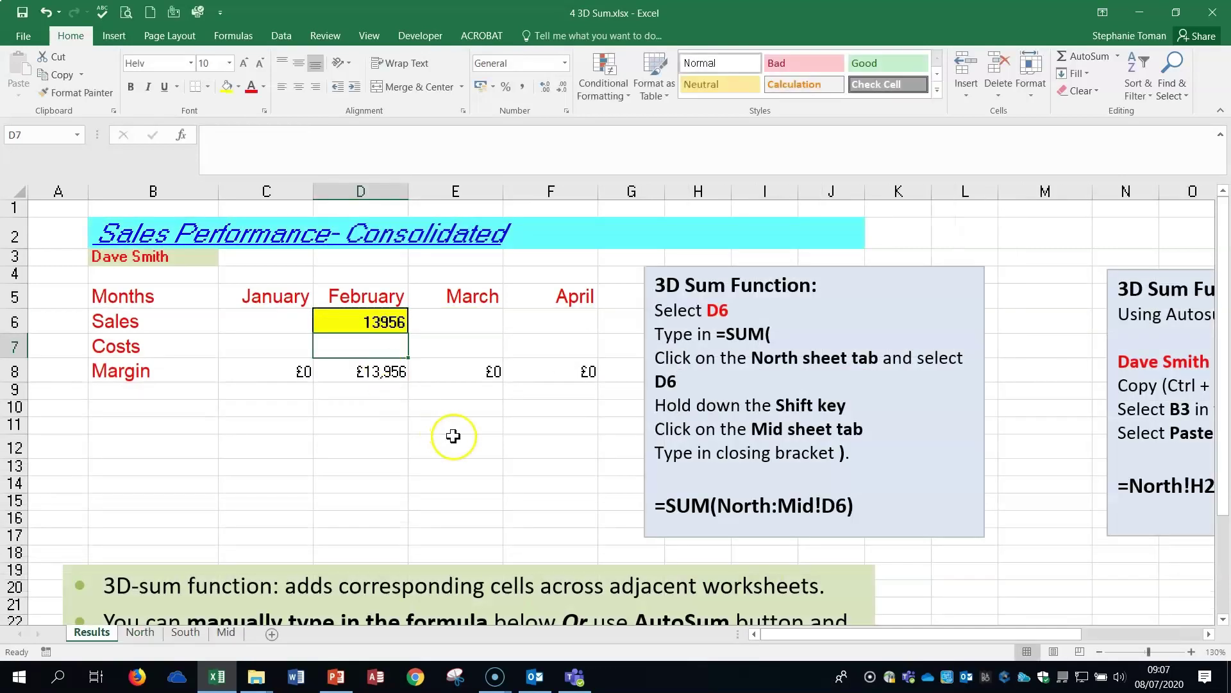
key("Up")
key("F2")
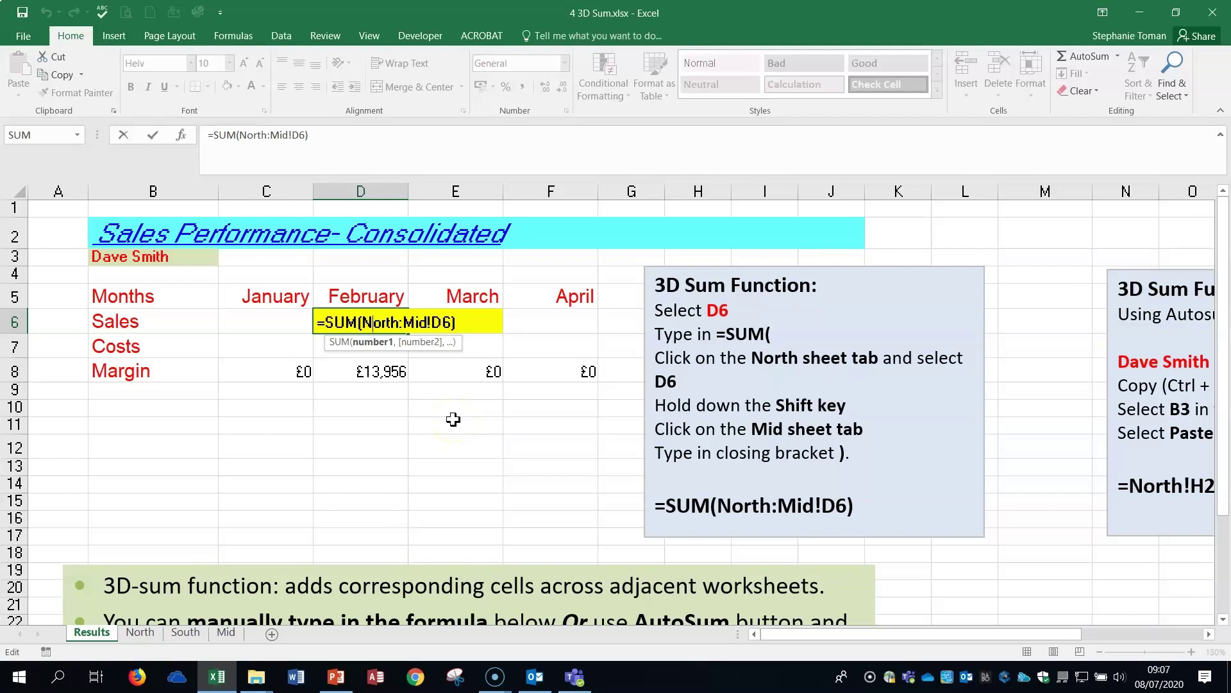
key("Escape")
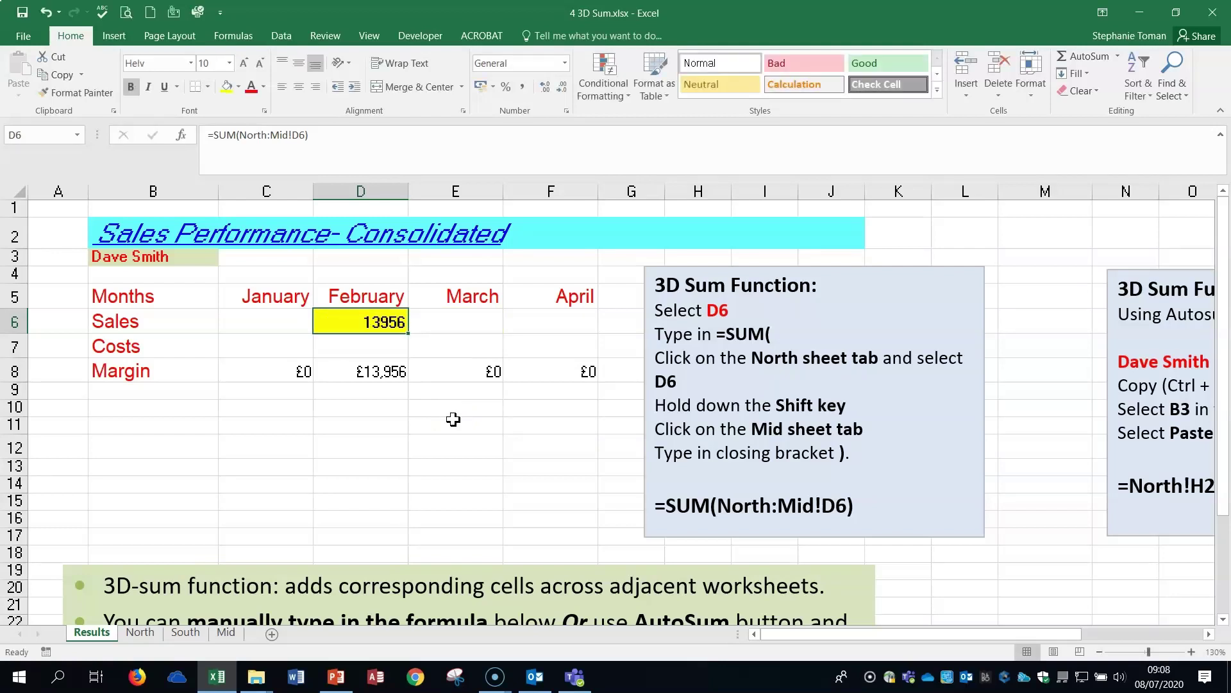
left_click(481, 467)
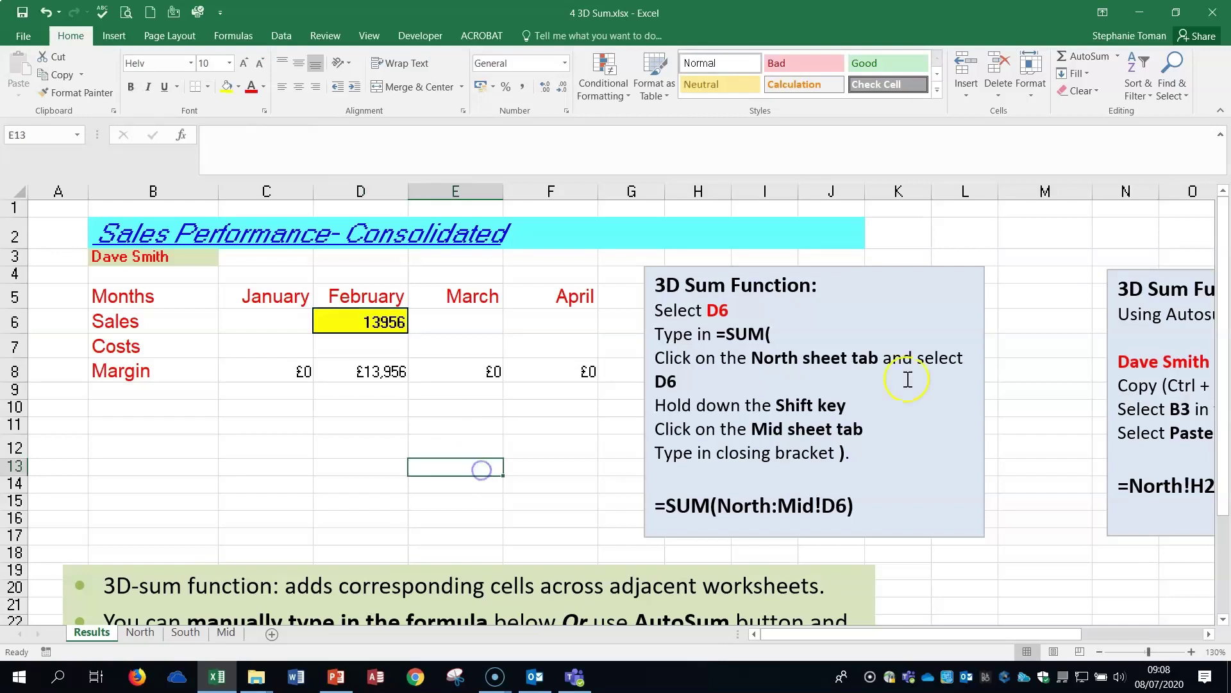
Close the 3D Sum workbook without saving and open 5 Sales Link.docx from the 1_Linking folder in Word
left_click(1212, 12)
left_click(615, 356)
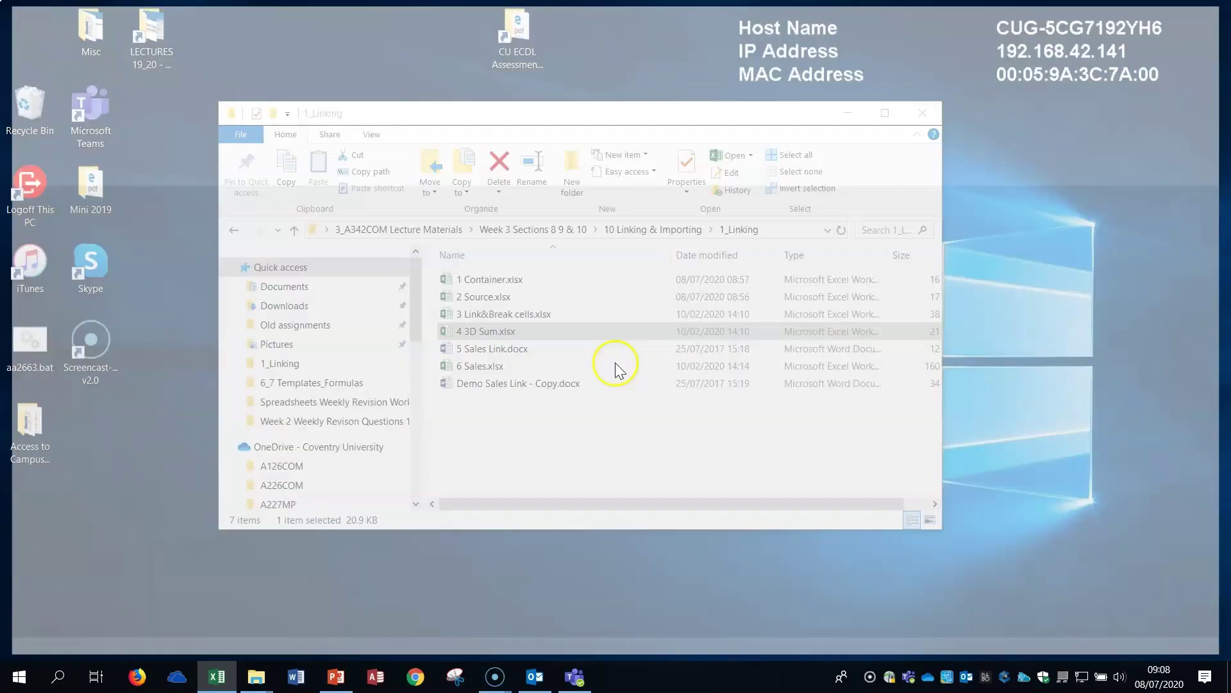
left_click(487, 353)
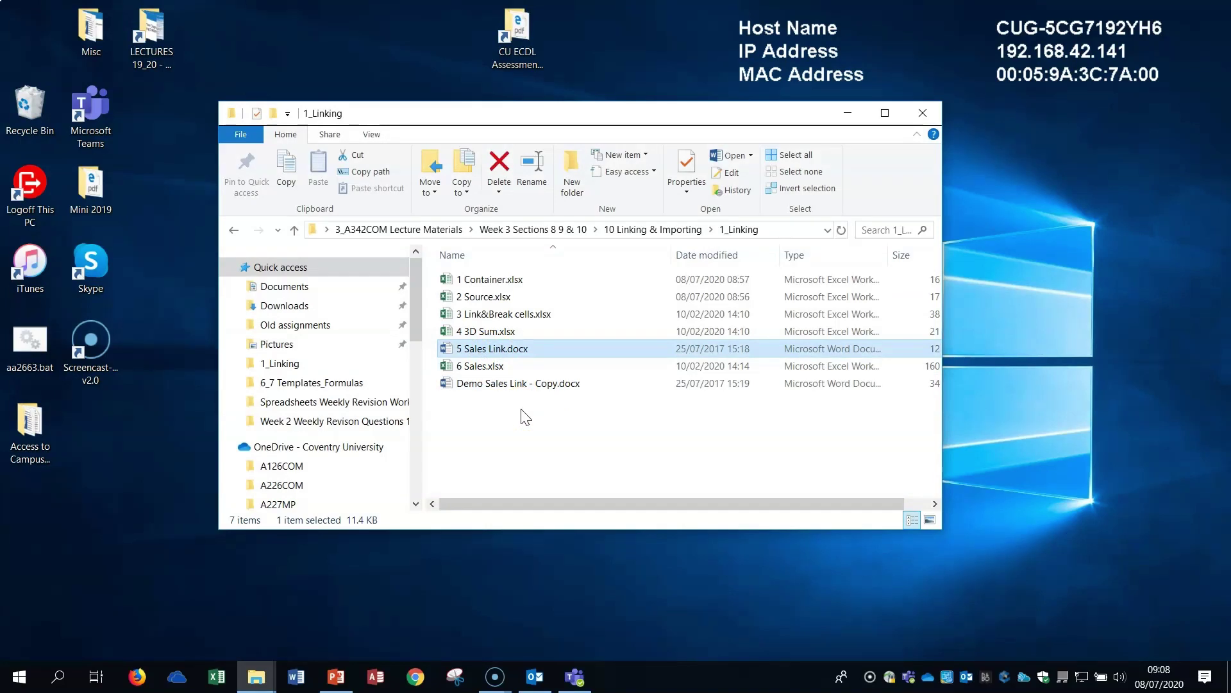
double_click(497, 350)
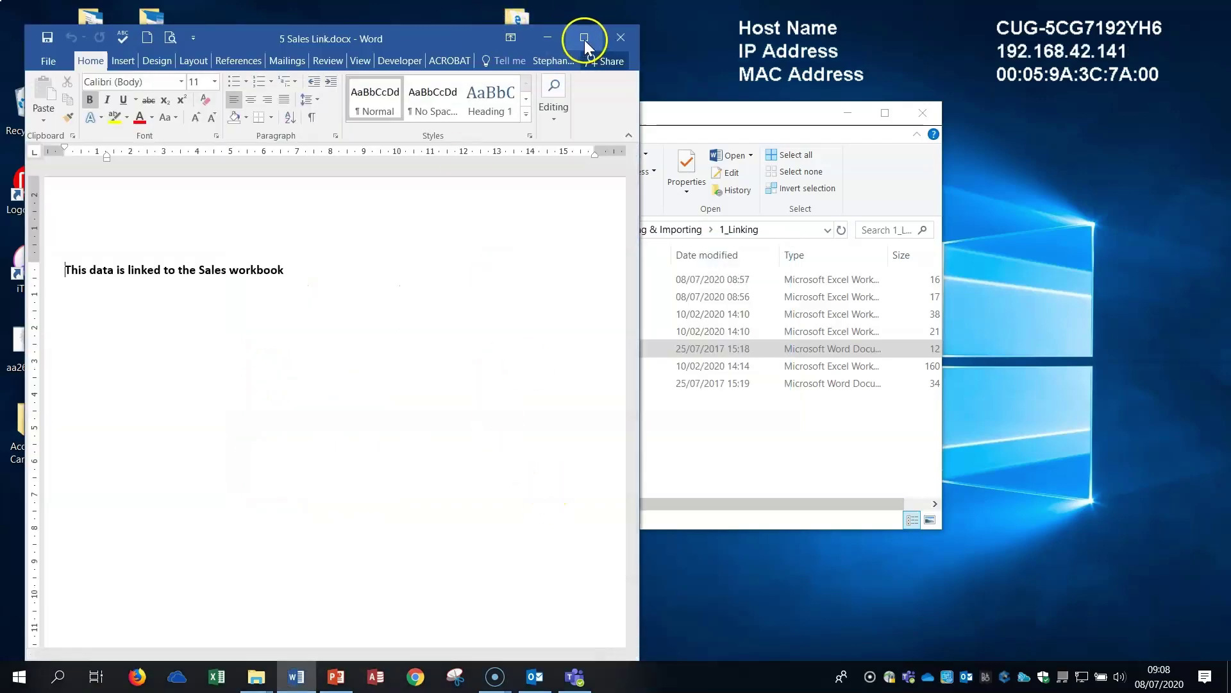
left_click_drag(448, 30, 444, 12)
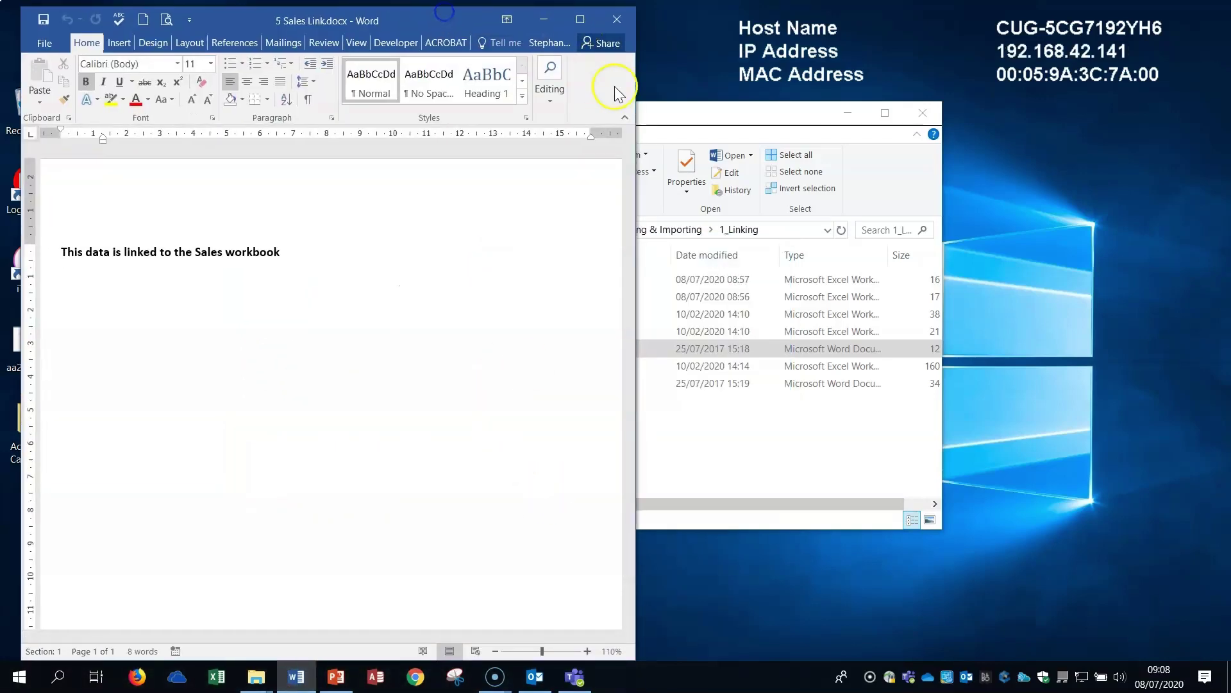
Open 6 Sales.xlsx in Excel and arrange its window beside the Word document, tall enough to show the whole chart
left_click_drag(679, 115, 833, 121)
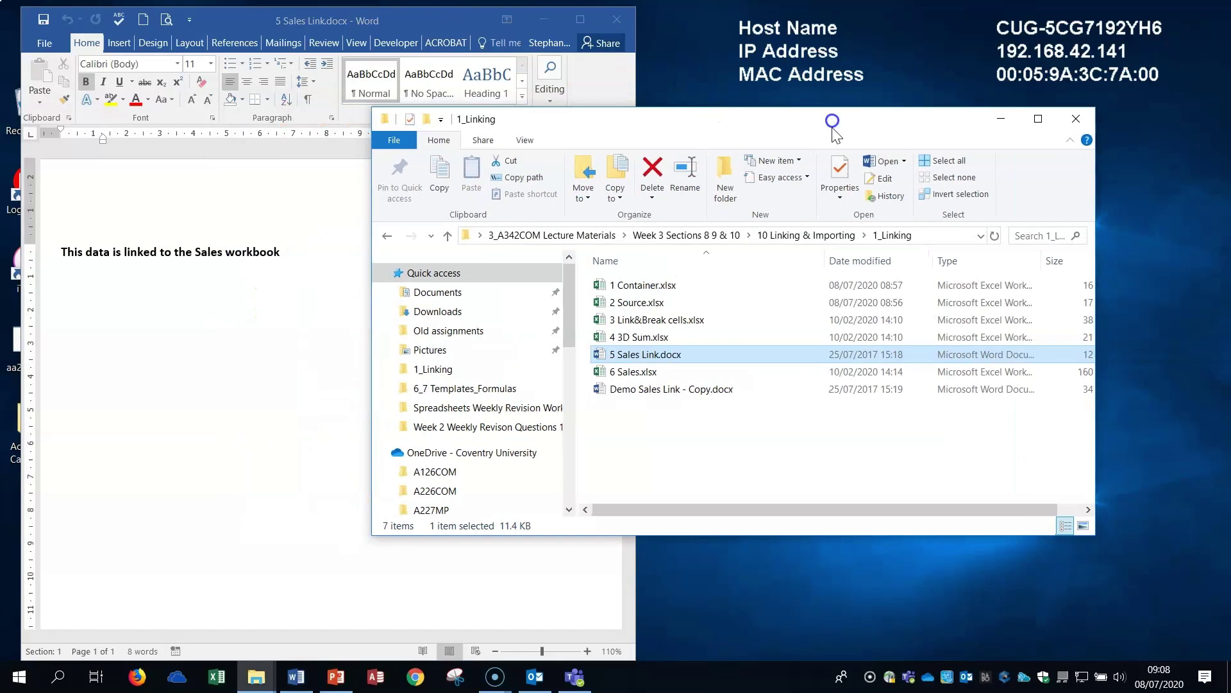
double_click(639, 373)
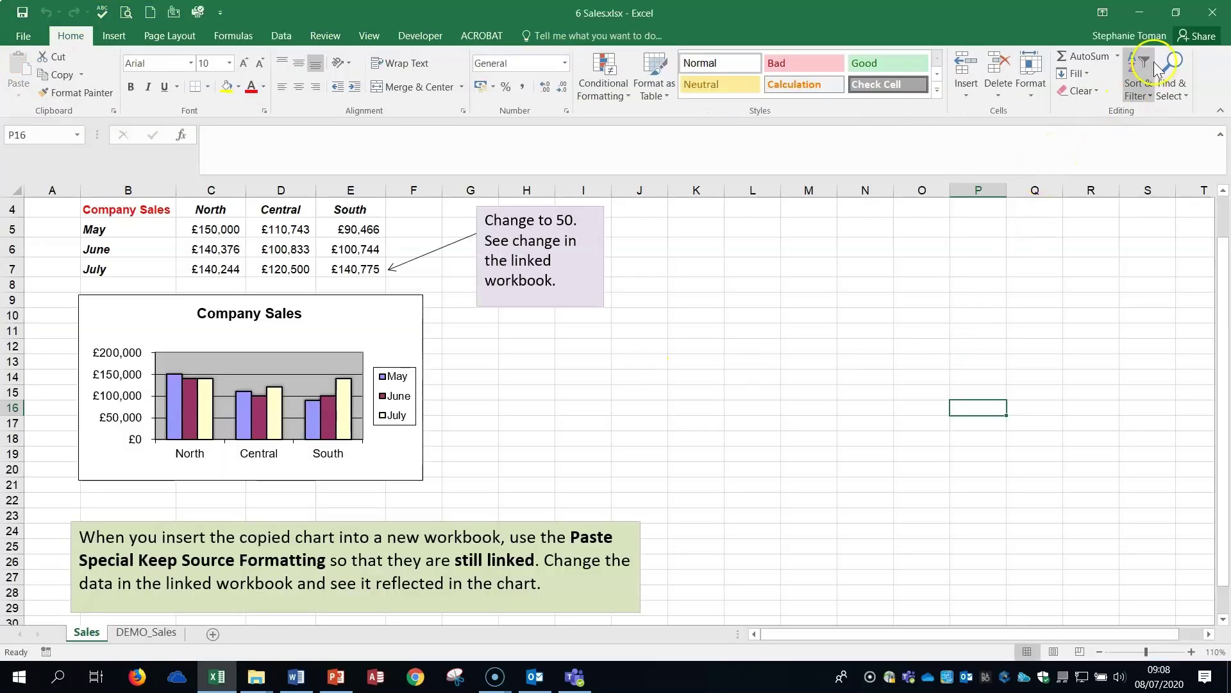
left_click(1176, 12)
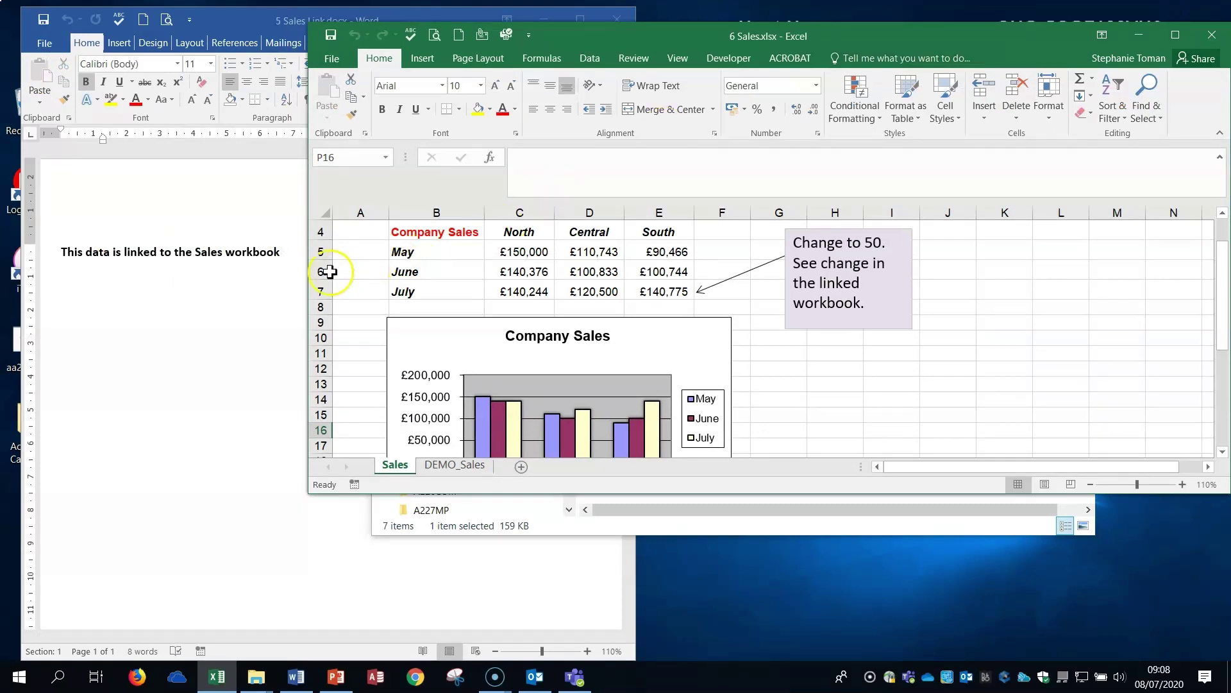
left_click_drag(302, 271, 640, 292)
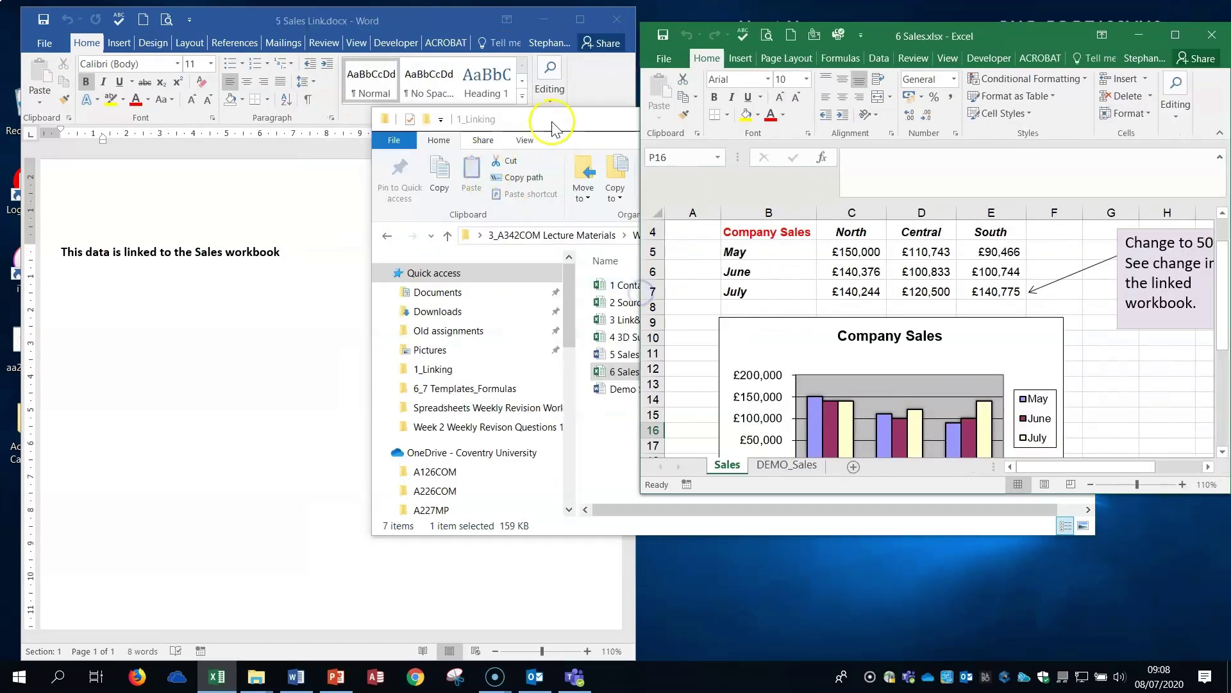
left_click(558, 125)
left_click(996, 120)
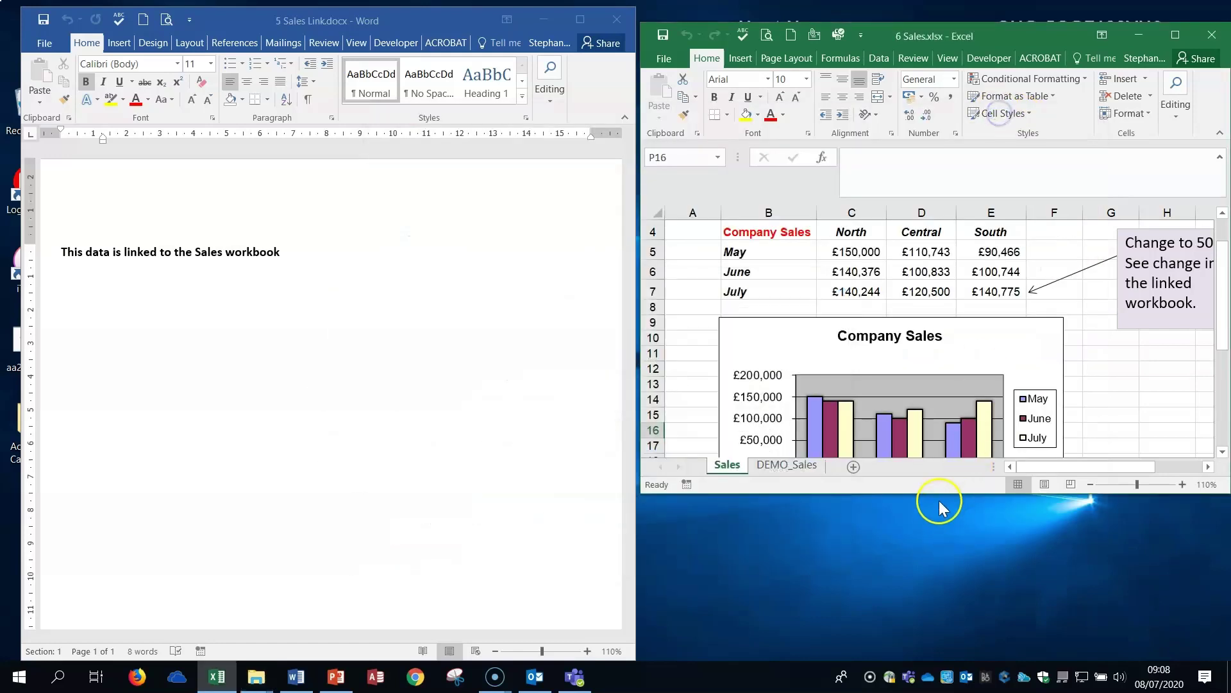
left_click_drag(937, 496, 933, 627)
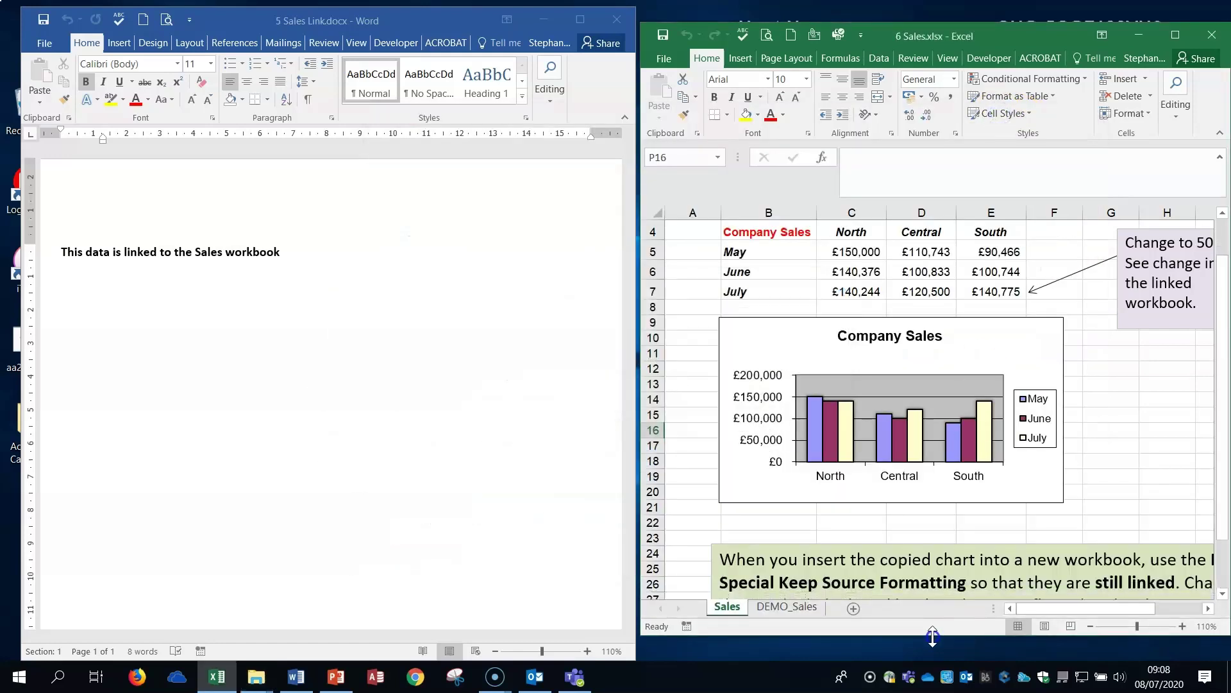
left_click_drag(932, 637, 933, 649)
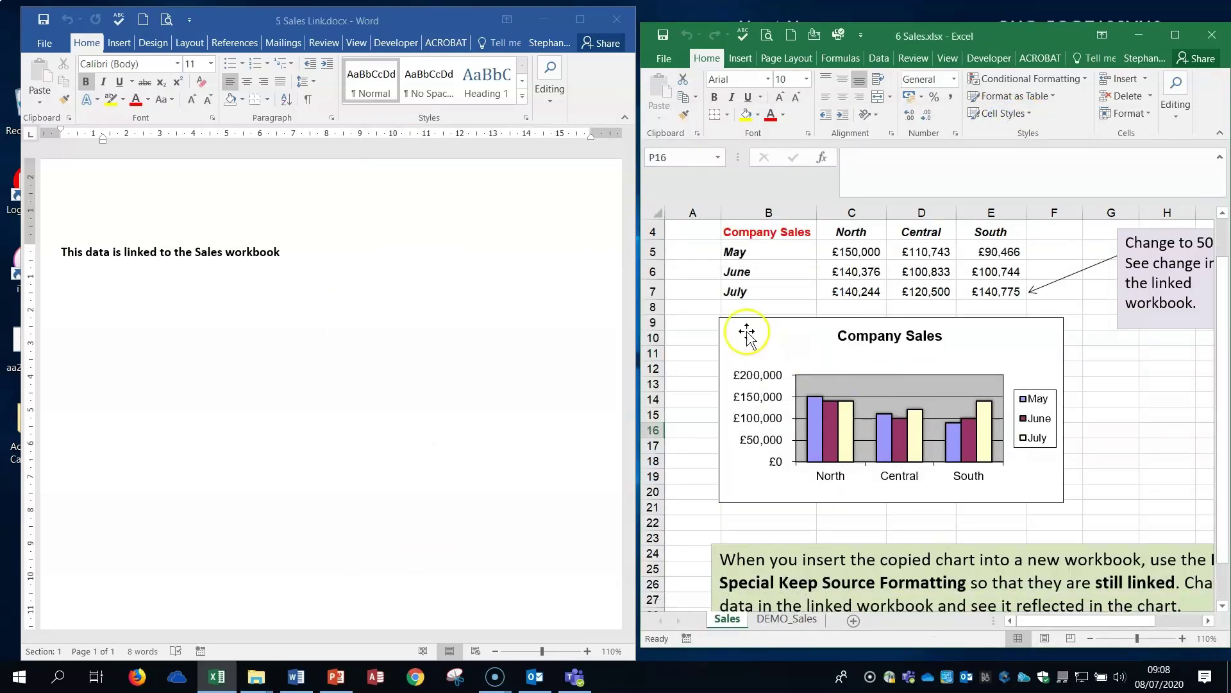
Copy the Company Sales table in B4:E7 and add a blank line under the heading in the Word document
left_click_drag(753, 241, 985, 279)
right_click(985, 279)
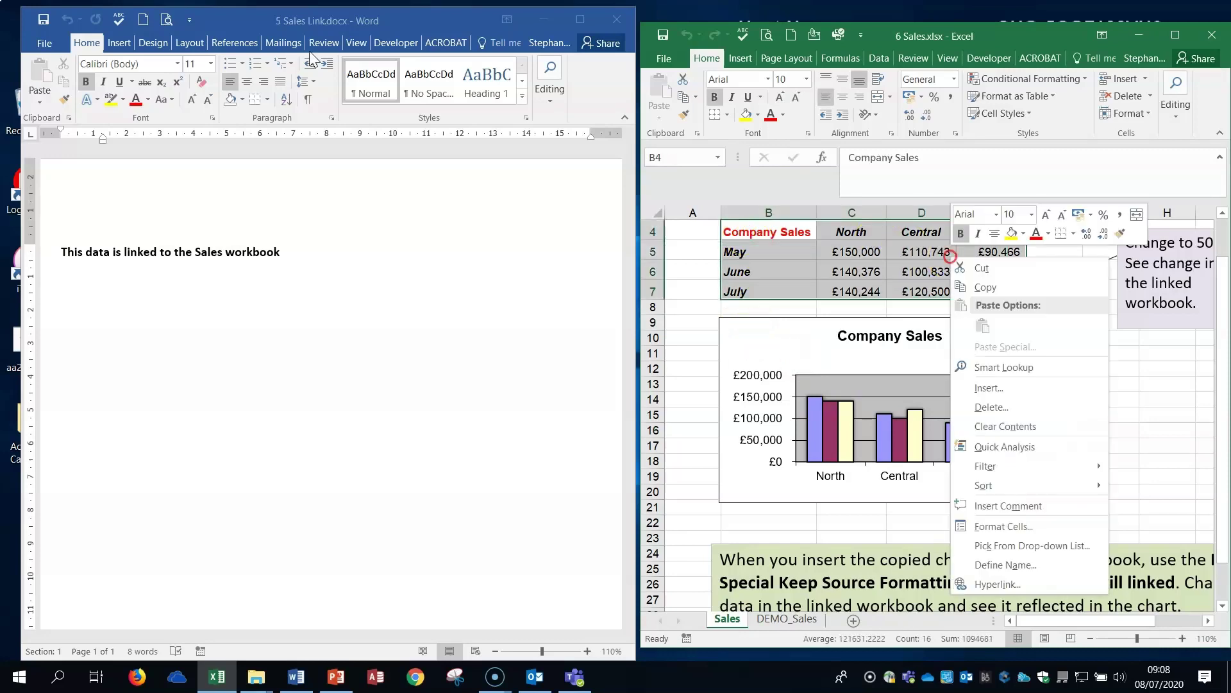
left_click(996, 283)
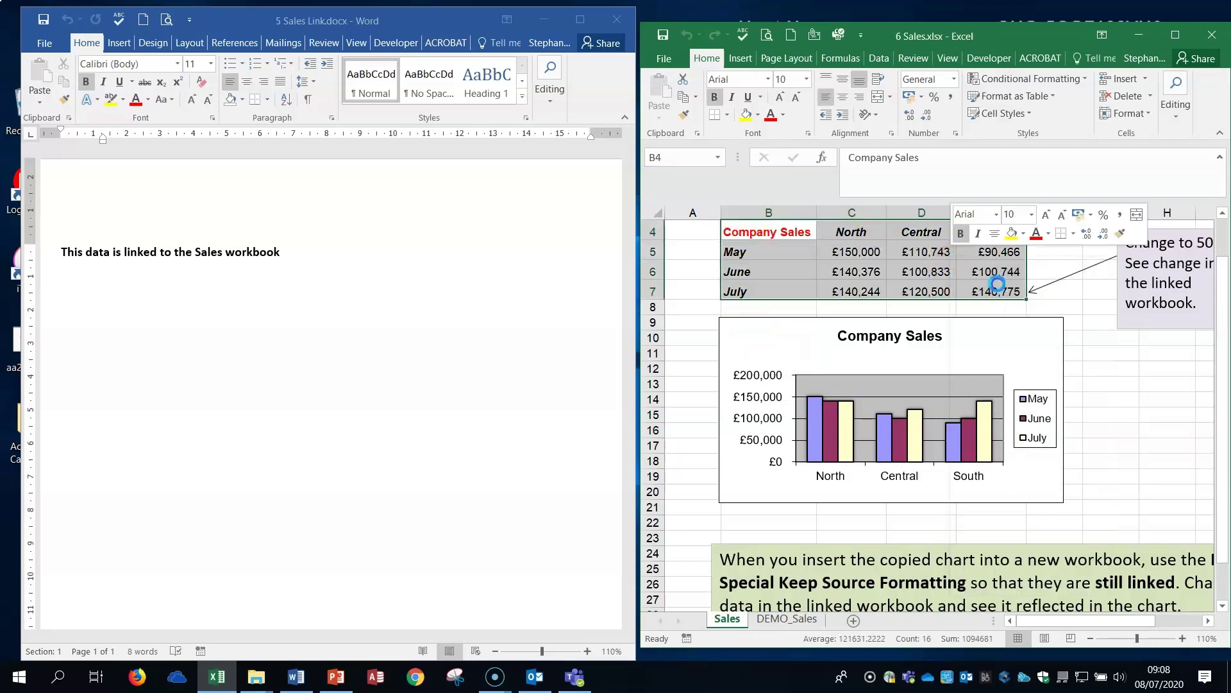
left_click(68, 288)
left_click(303, 248)
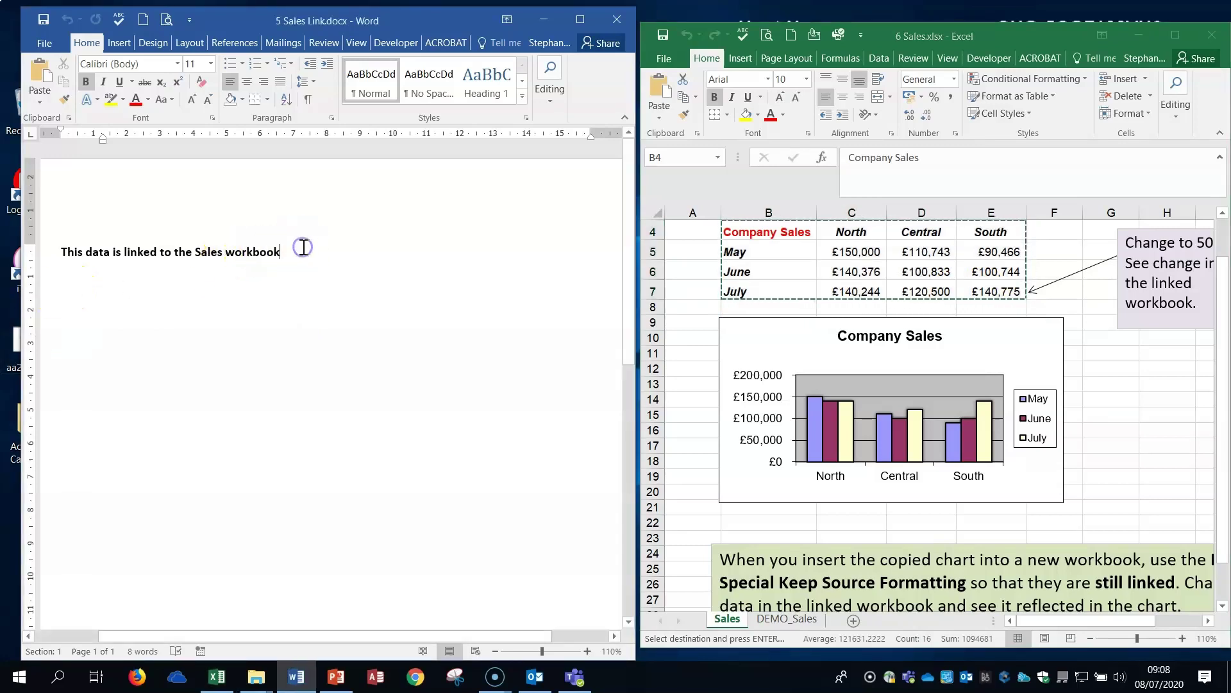
key("Return")
key("Return")
left_click(60, 282)
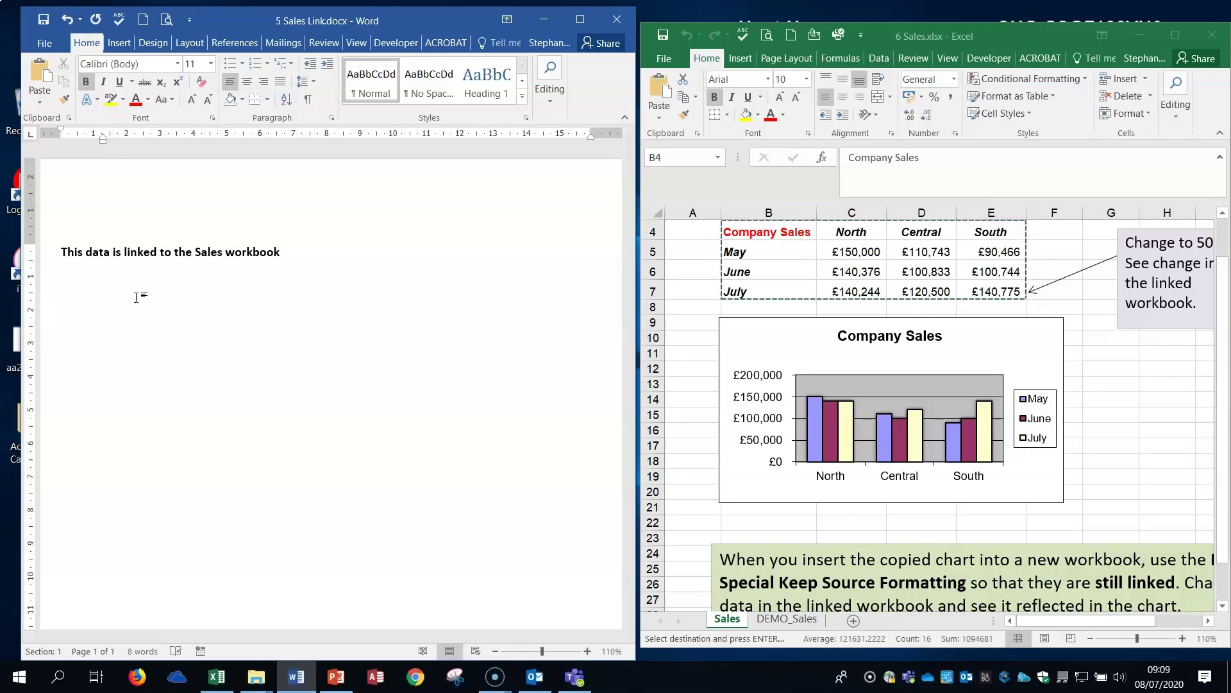
Insert the copied table under the heading with Paste Special as a Microsoft Excel Worksheet Object
left_click(39, 103)
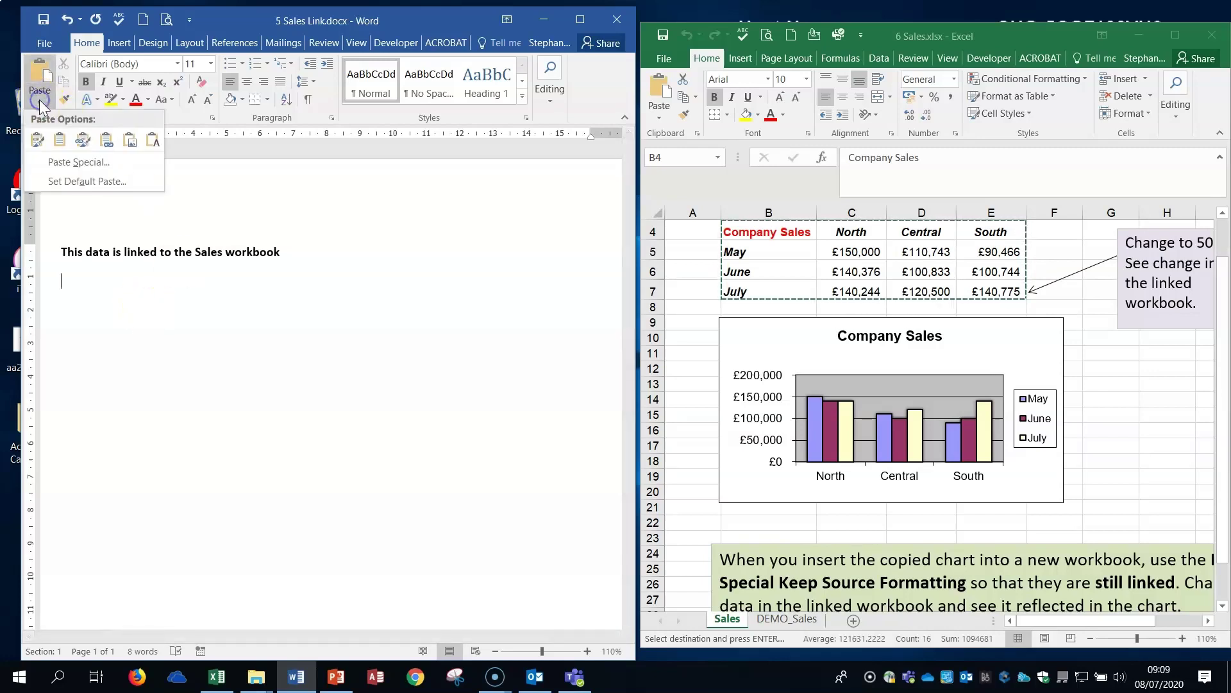
left_click(94, 165)
left_click_drag(275, 187, 521, 189)
left_click(434, 258)
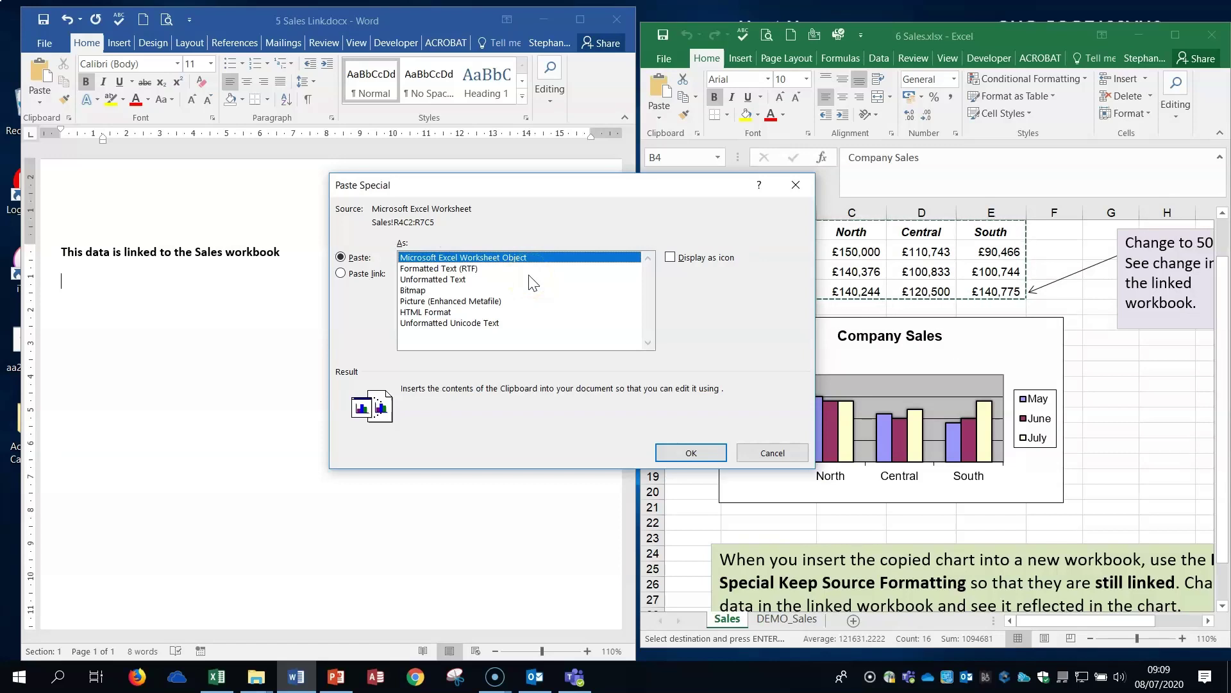
left_click(344, 277)
left_click(691, 454)
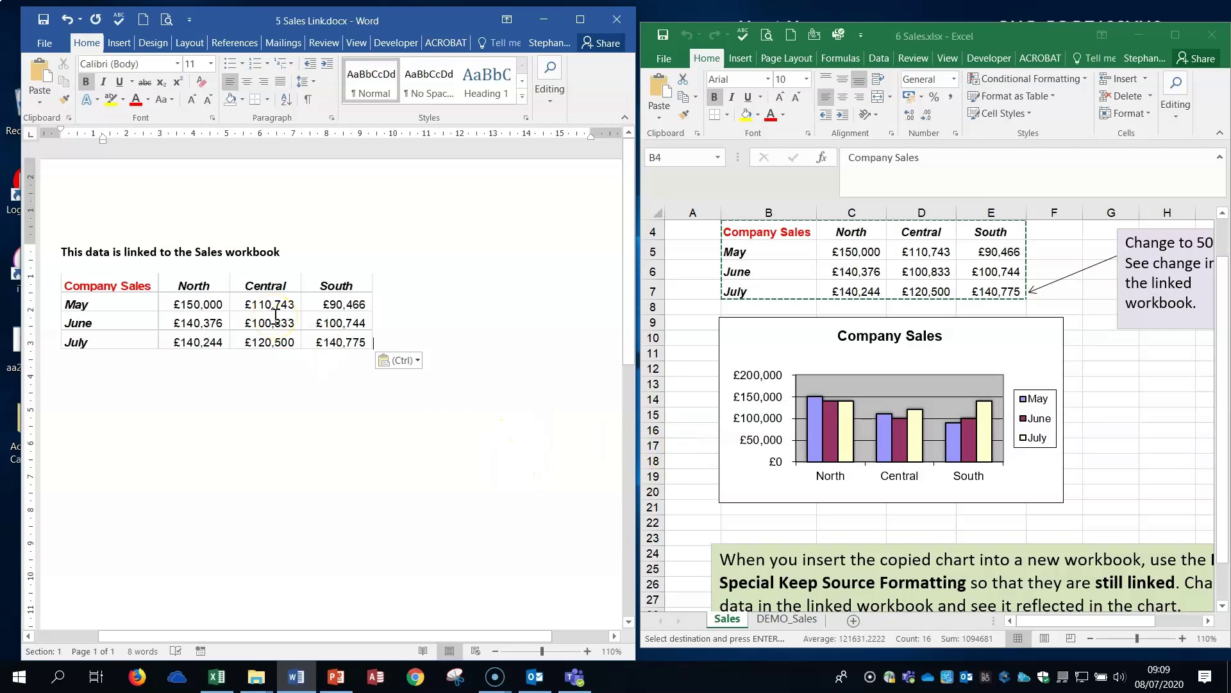
Edit the embedded worksheet to set the May sales for North to 220, and check the worksheet object's editing options
double_click(275, 316)
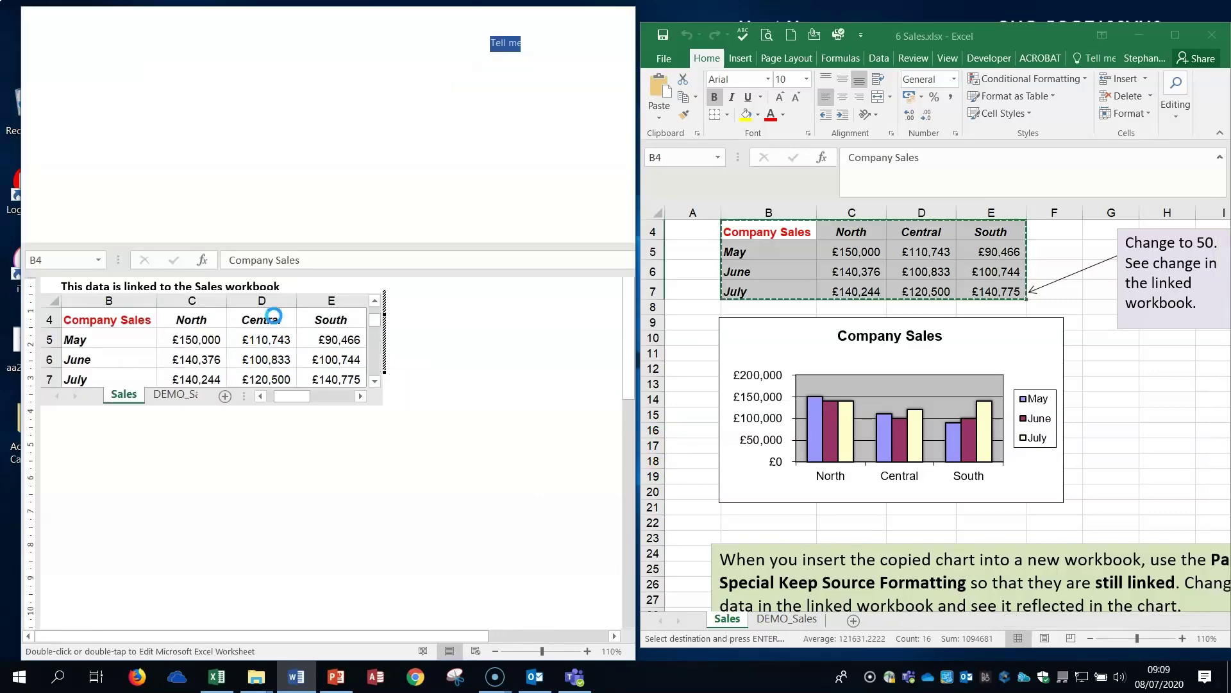
left_click(213, 378)
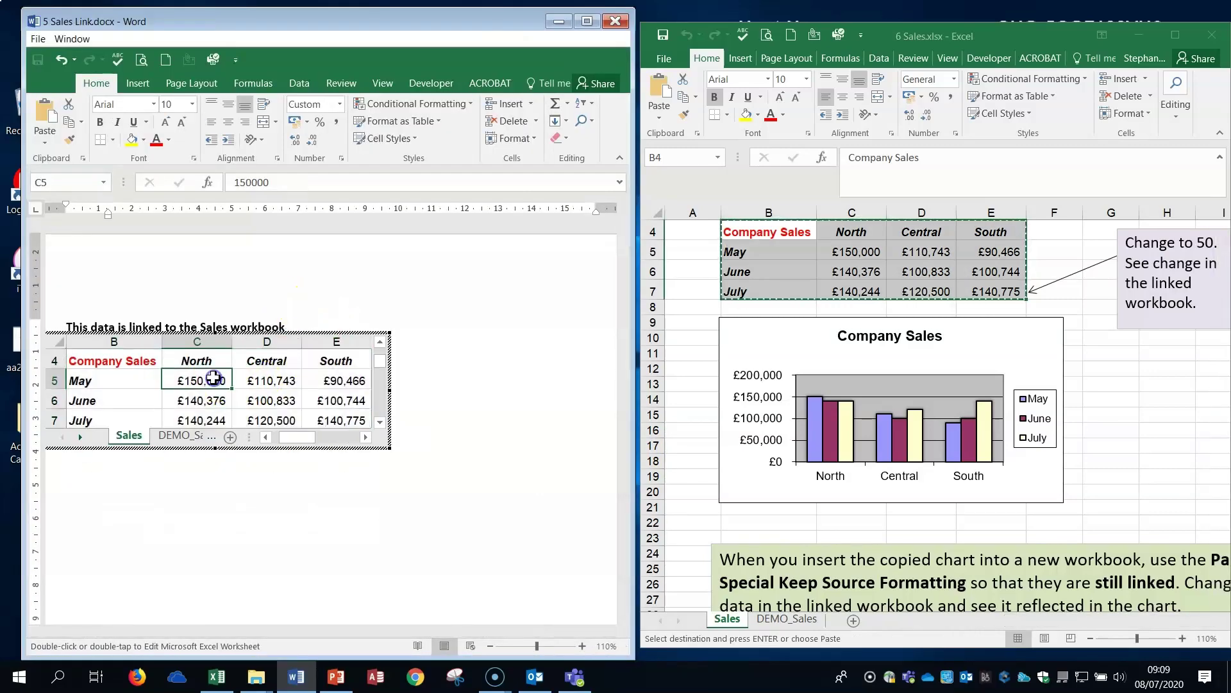
left_click(275, 382)
left_click(201, 380)
type("220")
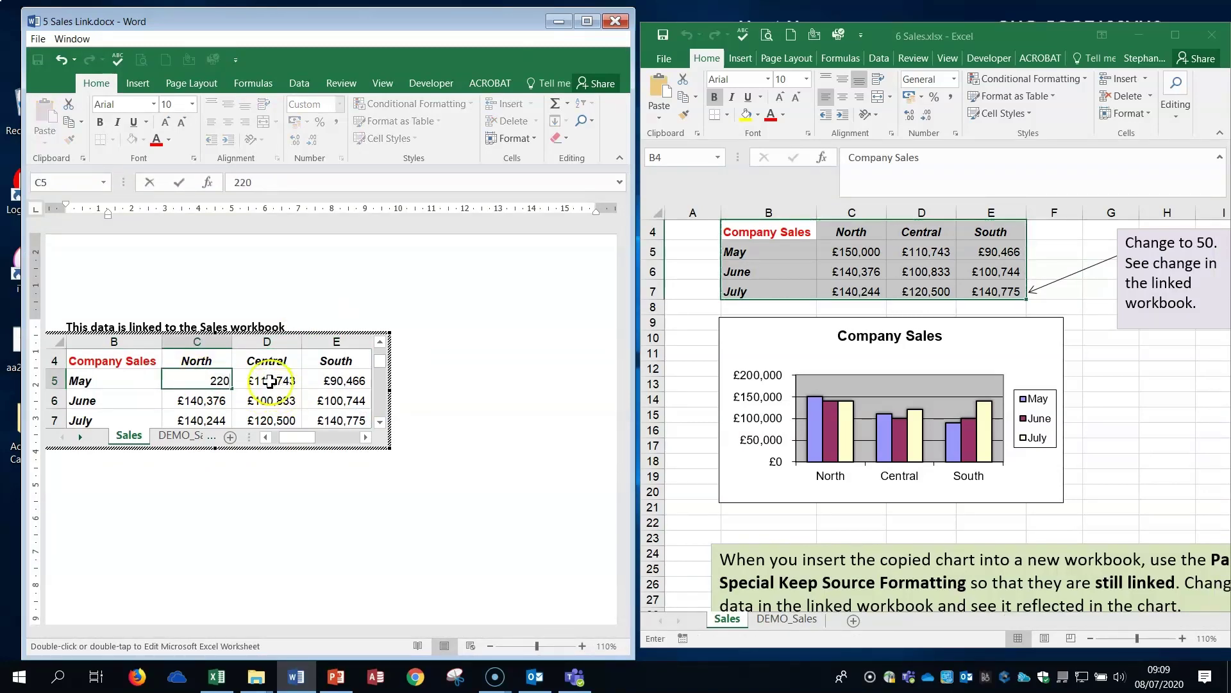
left_click(270, 381)
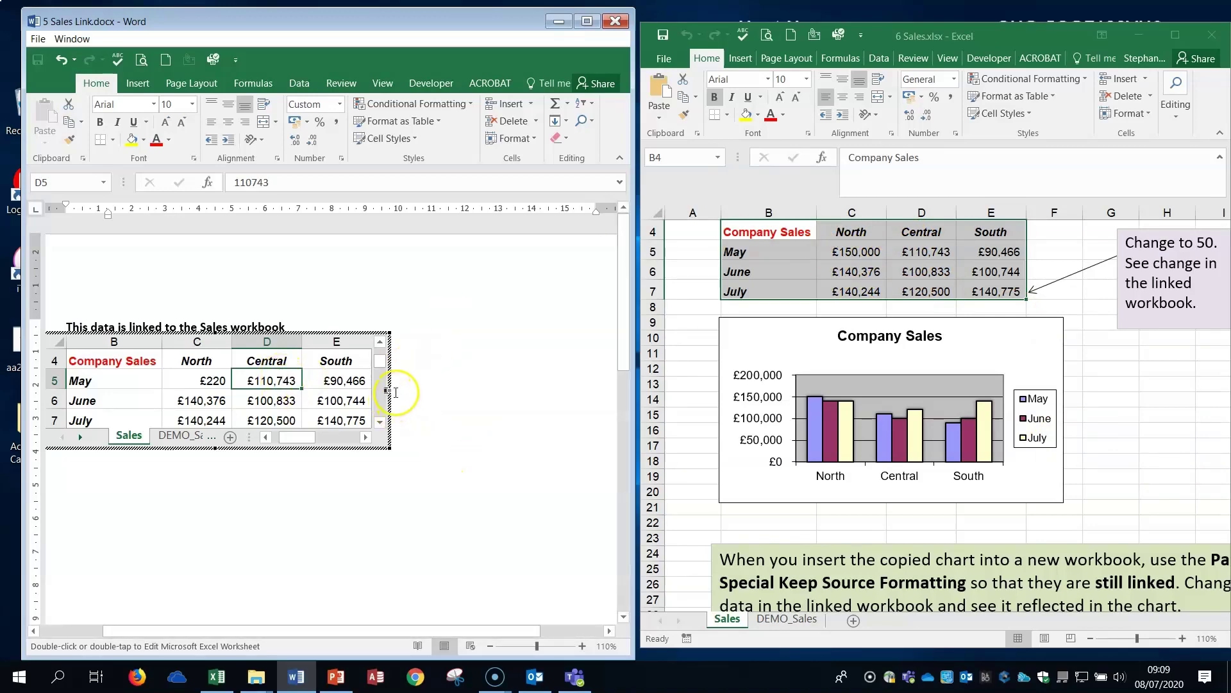
left_click(524, 422)
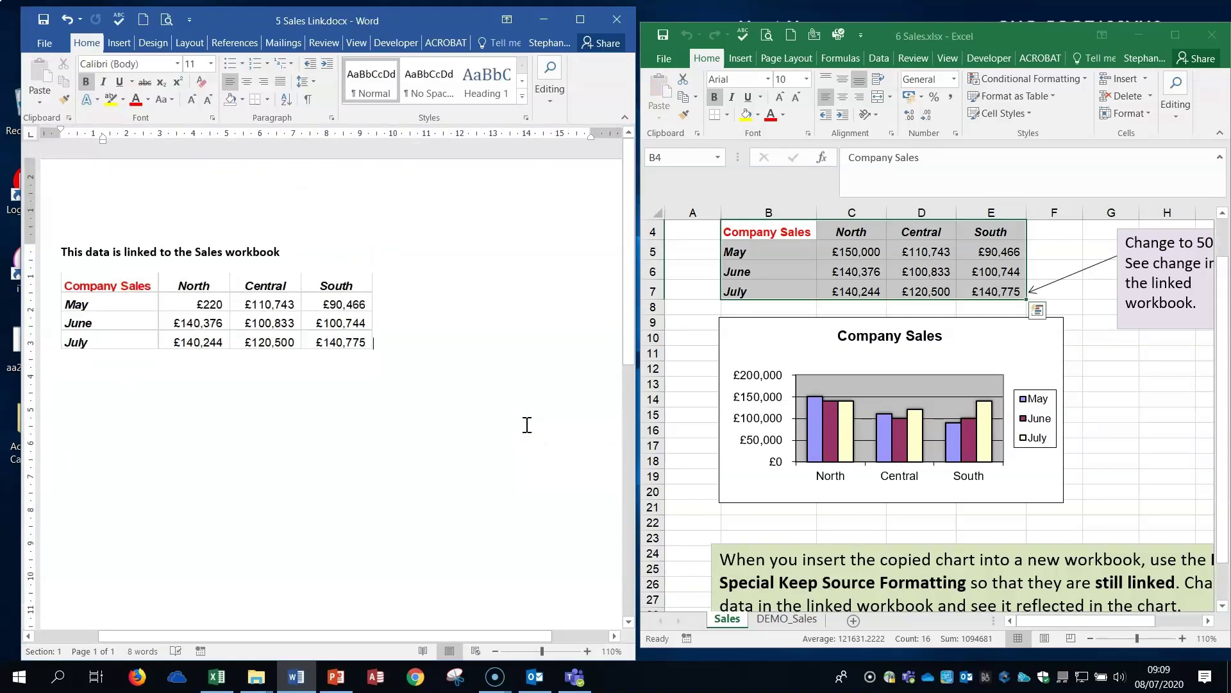
right_click(319, 298)
mouse_move(409, 392)
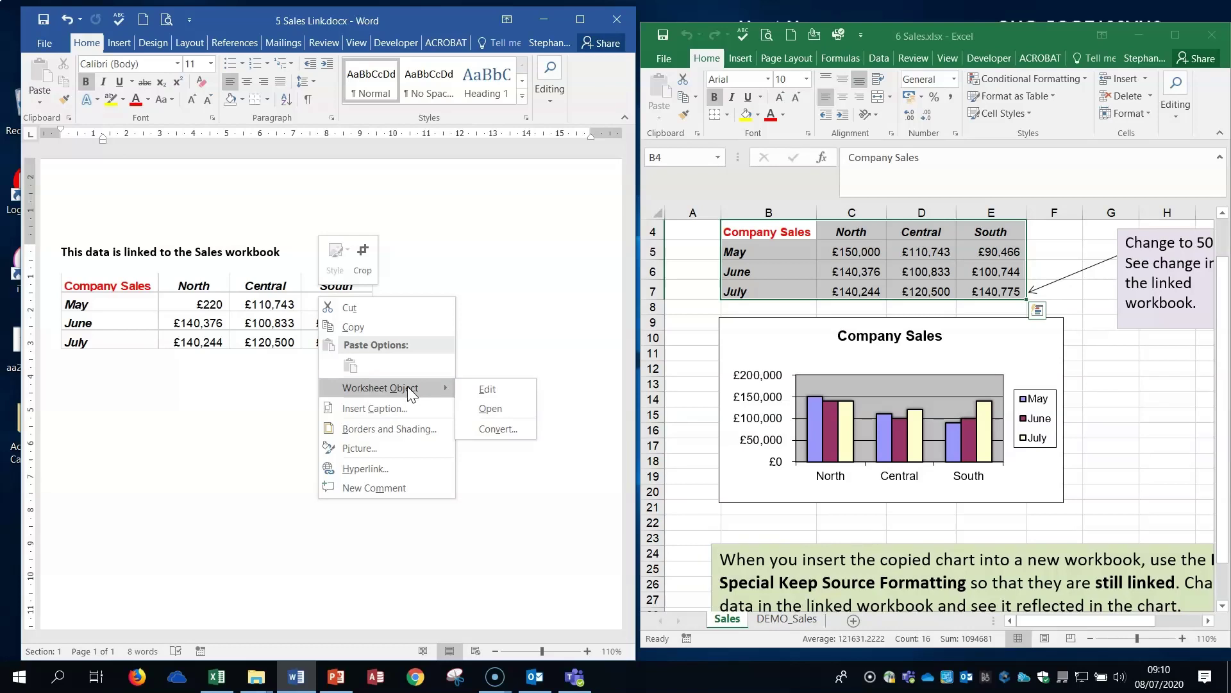
left_click(227, 410)
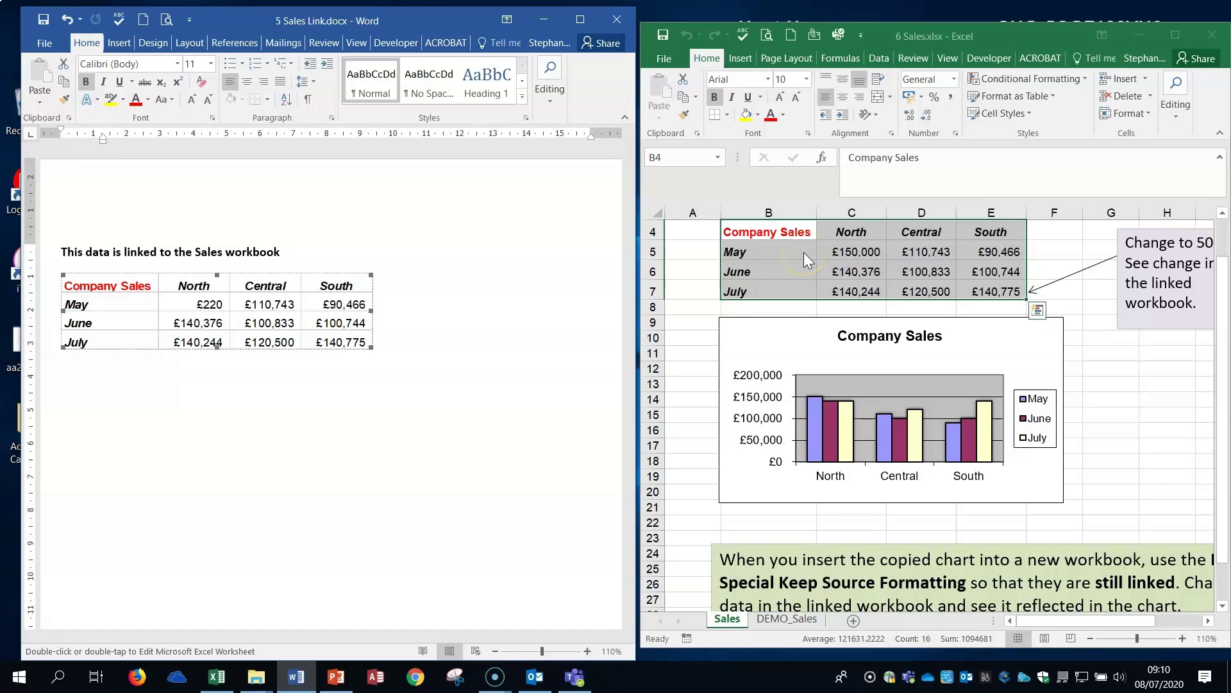
Choose the insertion point below the embedded table in Word and copy the Company Sales range B4:E7 from the workbook again
left_click(72, 398)
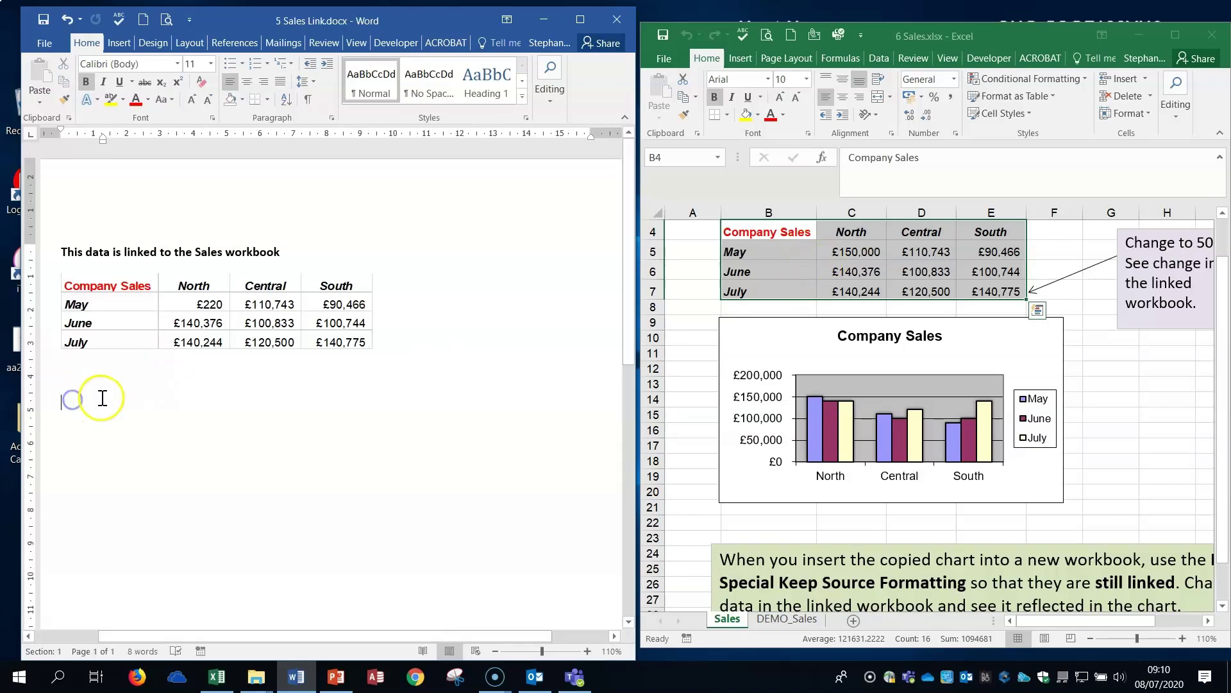
left_click(39, 103)
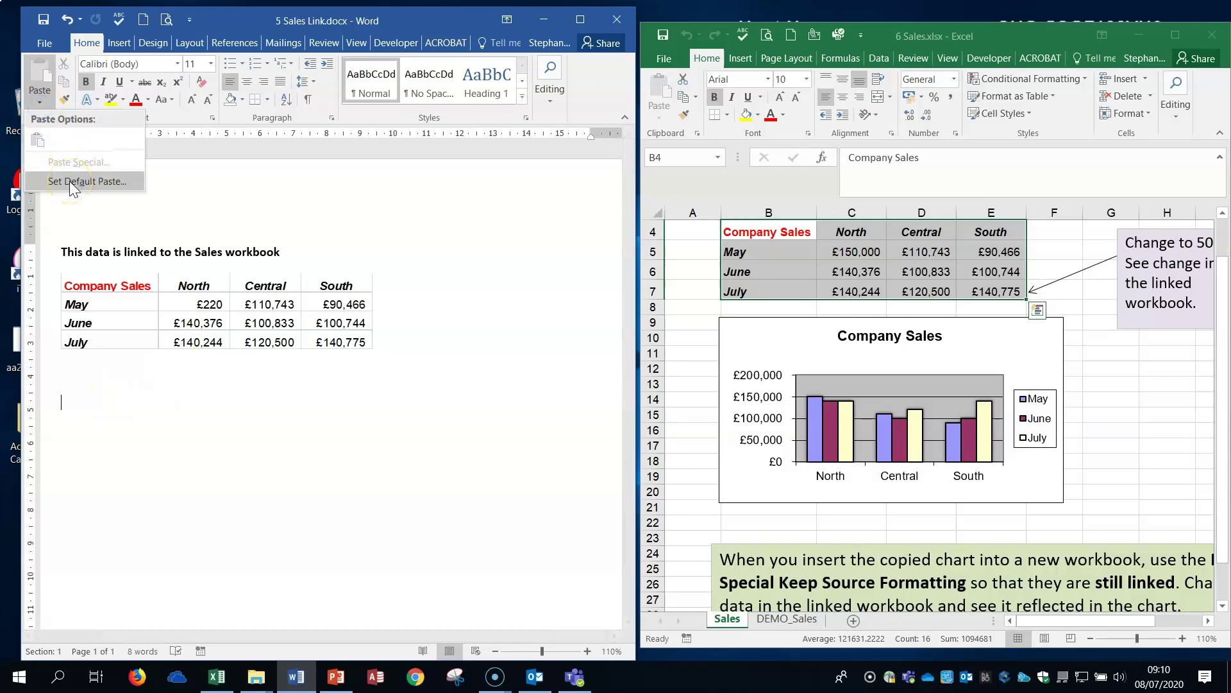
left_click_drag(794, 231, 1005, 292)
right_click(823, 257)
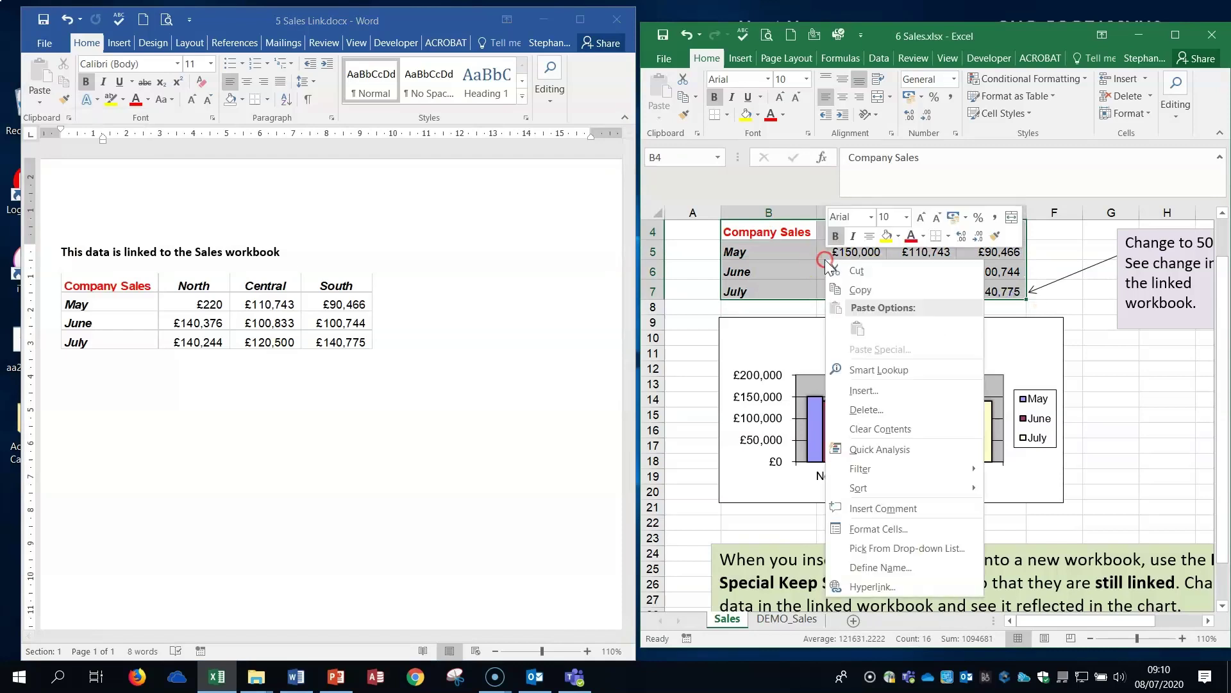
left_click(896, 294)
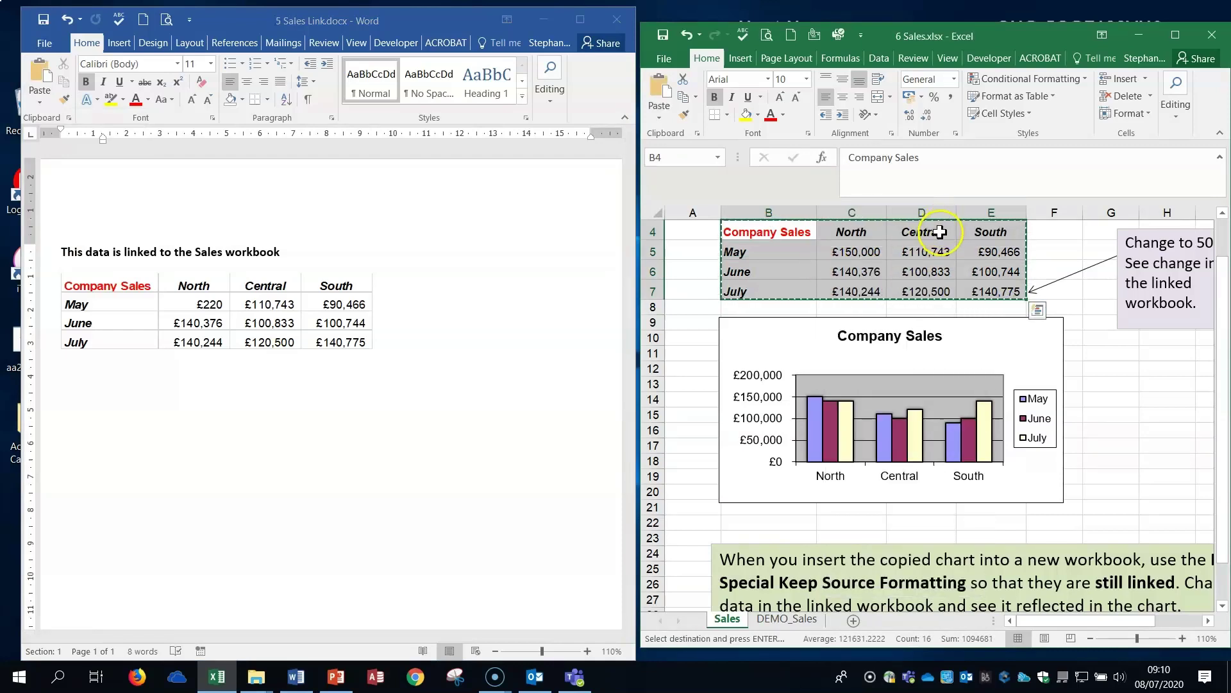
Insert the copied range below the embedded table with Paste Special, as a linked Microsoft Excel Worksheet Object
left_click(64, 398)
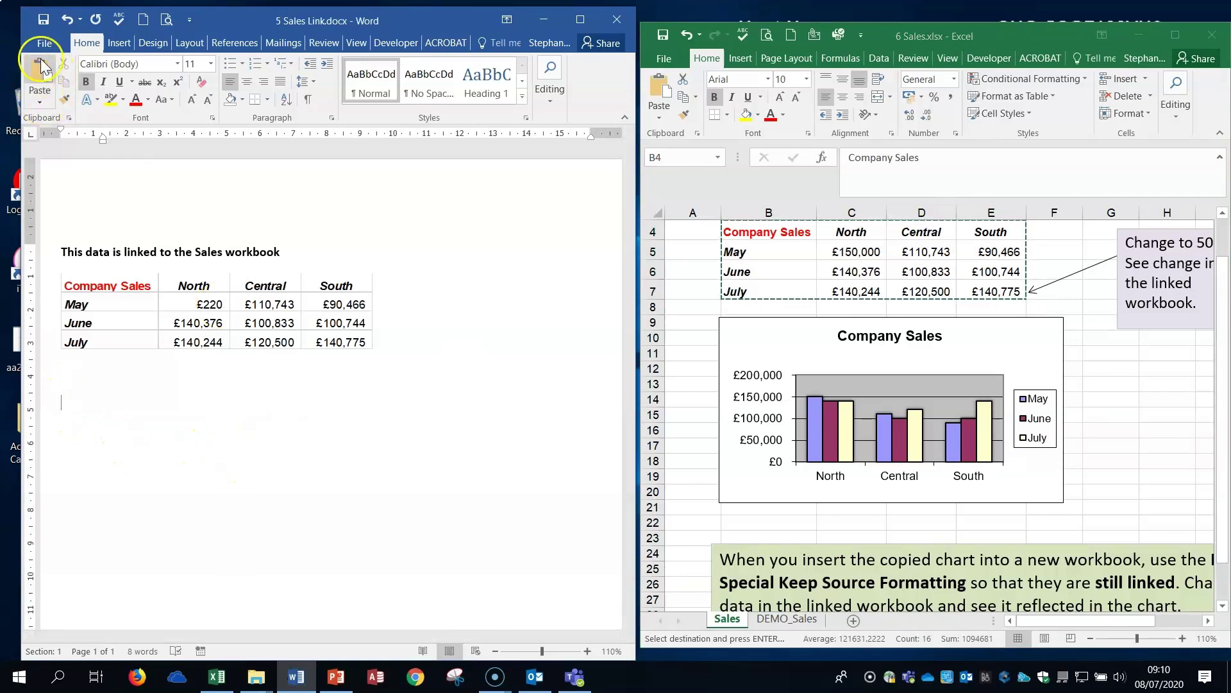
left_click(39, 104)
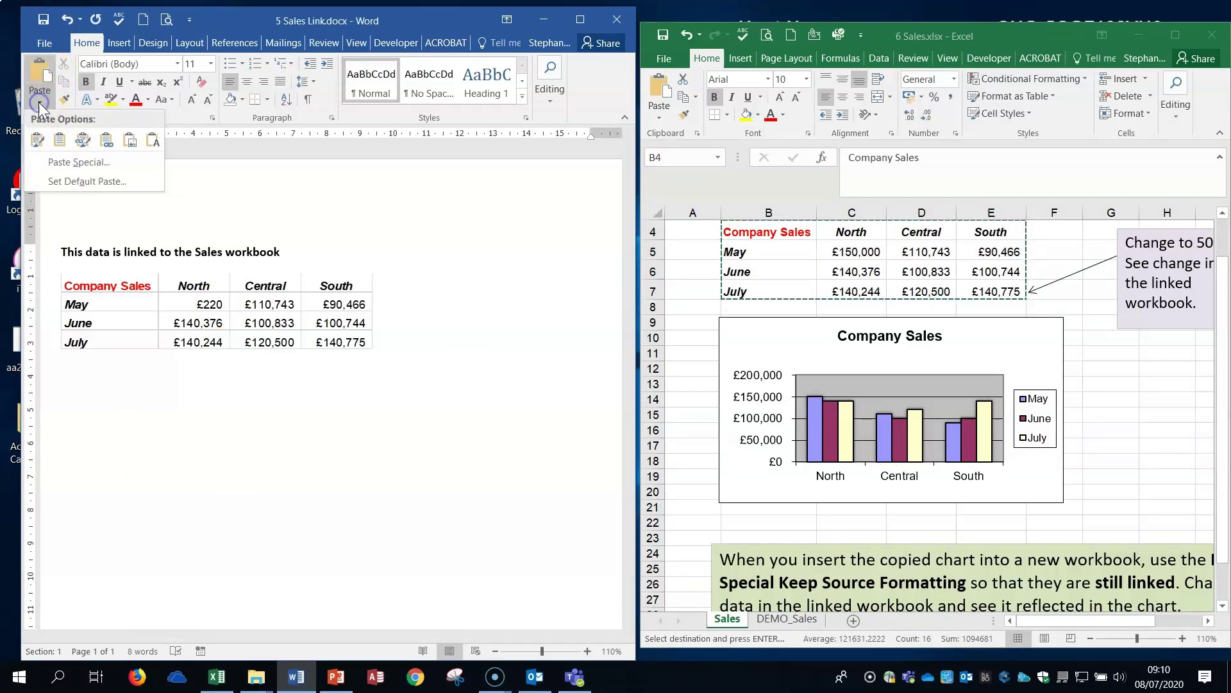
left_click(85, 162)
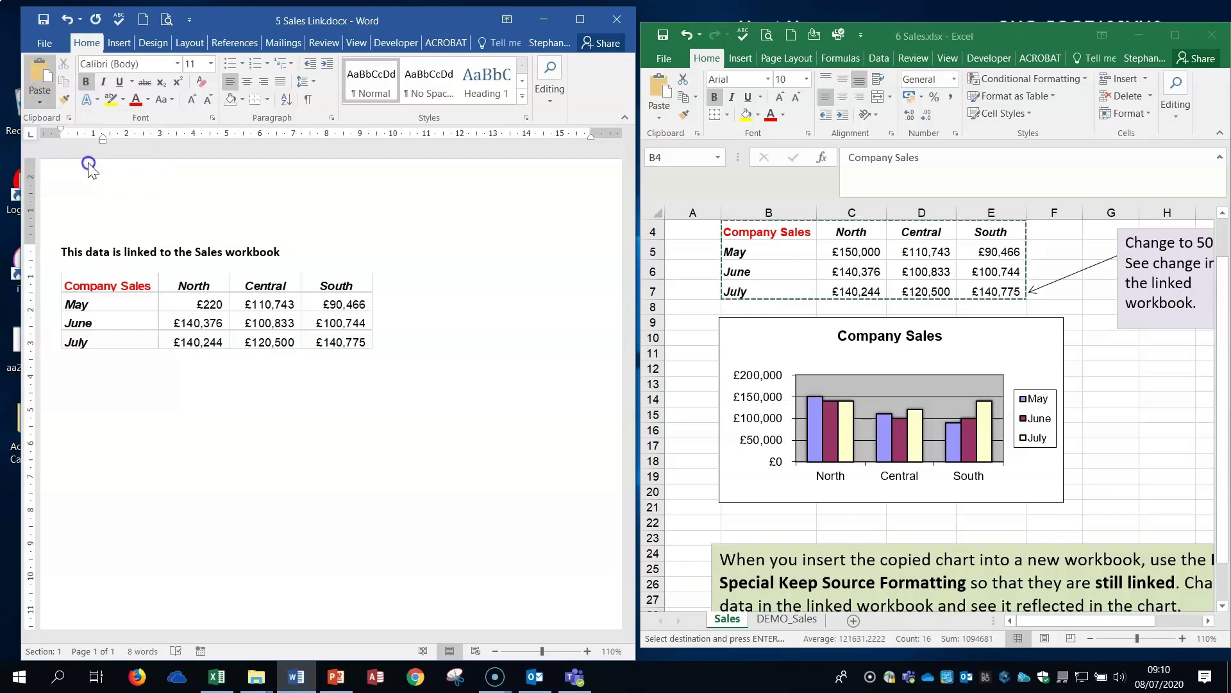
left_click(445, 258)
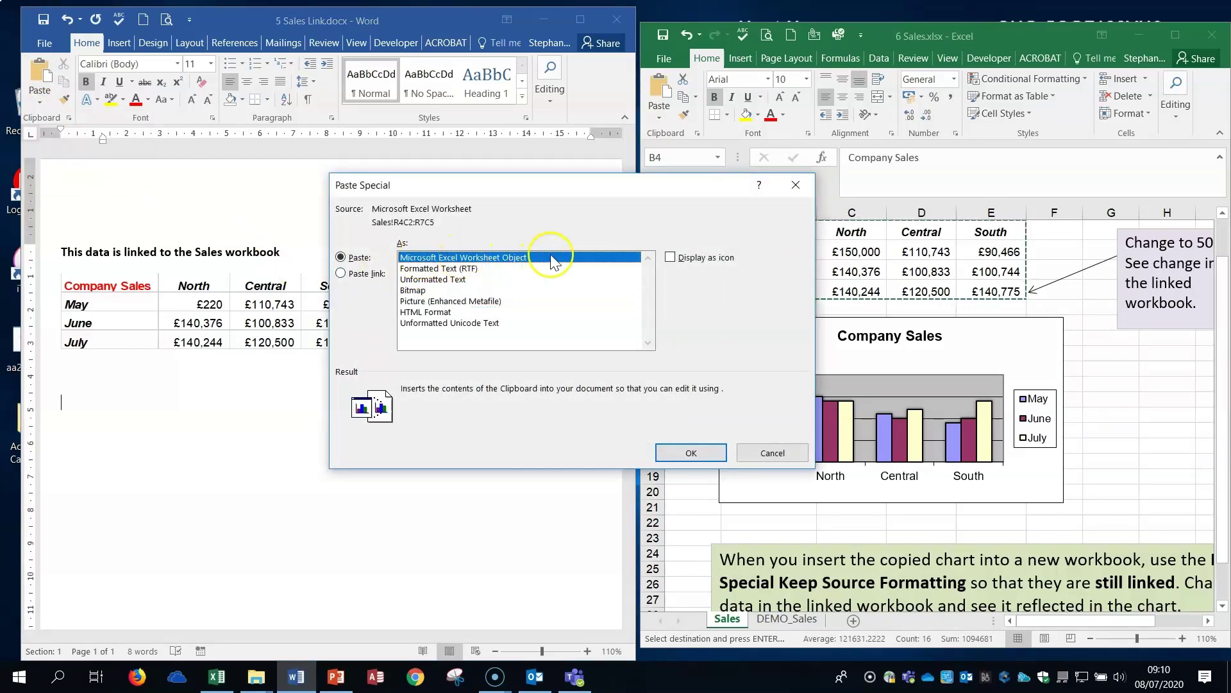
left_click(349, 273)
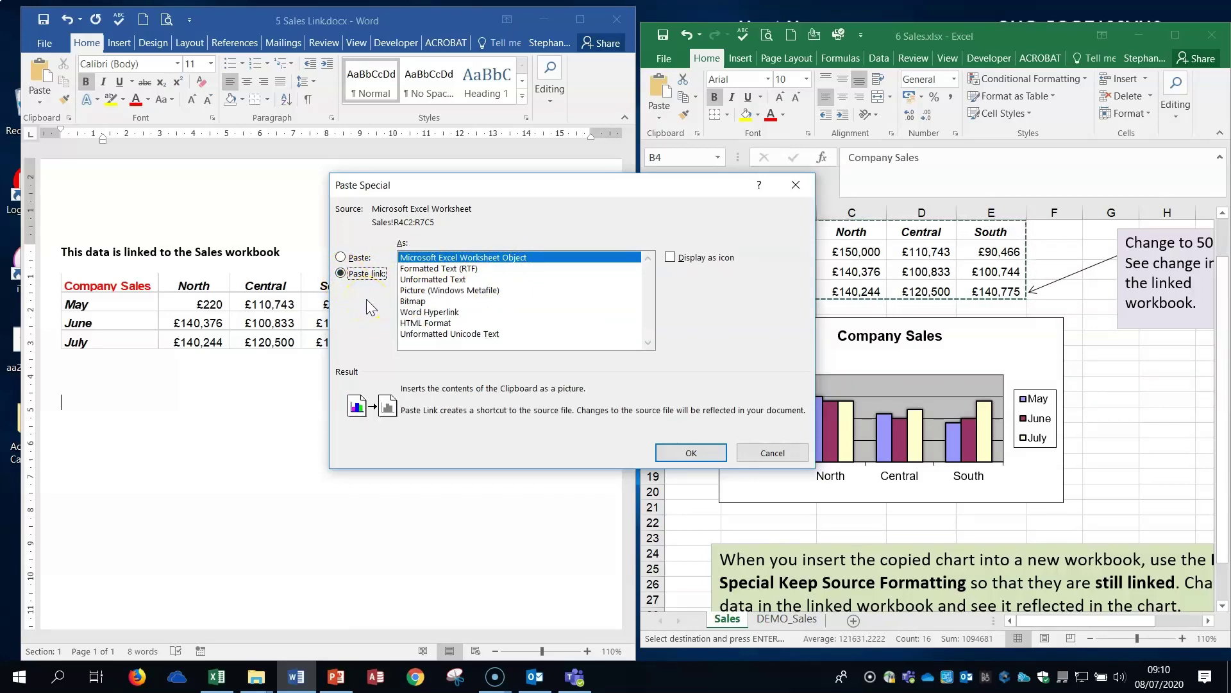
left_click(691, 452)
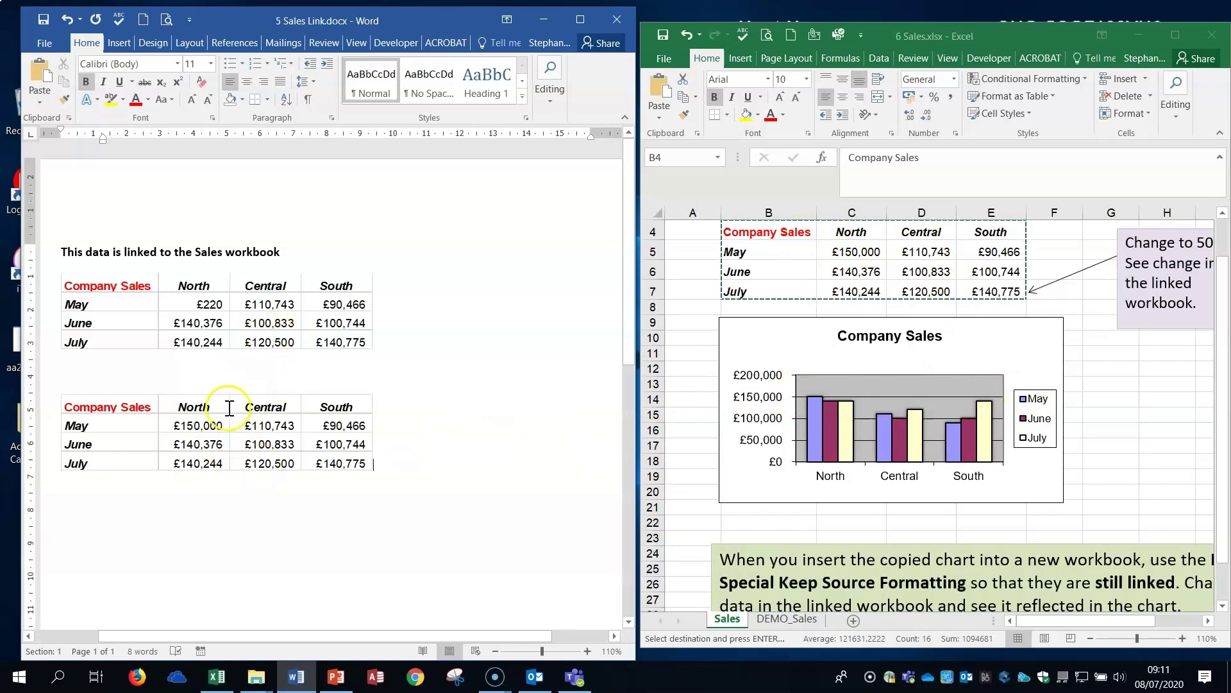
Open the linked table's source workbook, set the July sales for South in E7 to 50, and update the table's link in Word
left_click(243, 432)
double_click(243, 432)
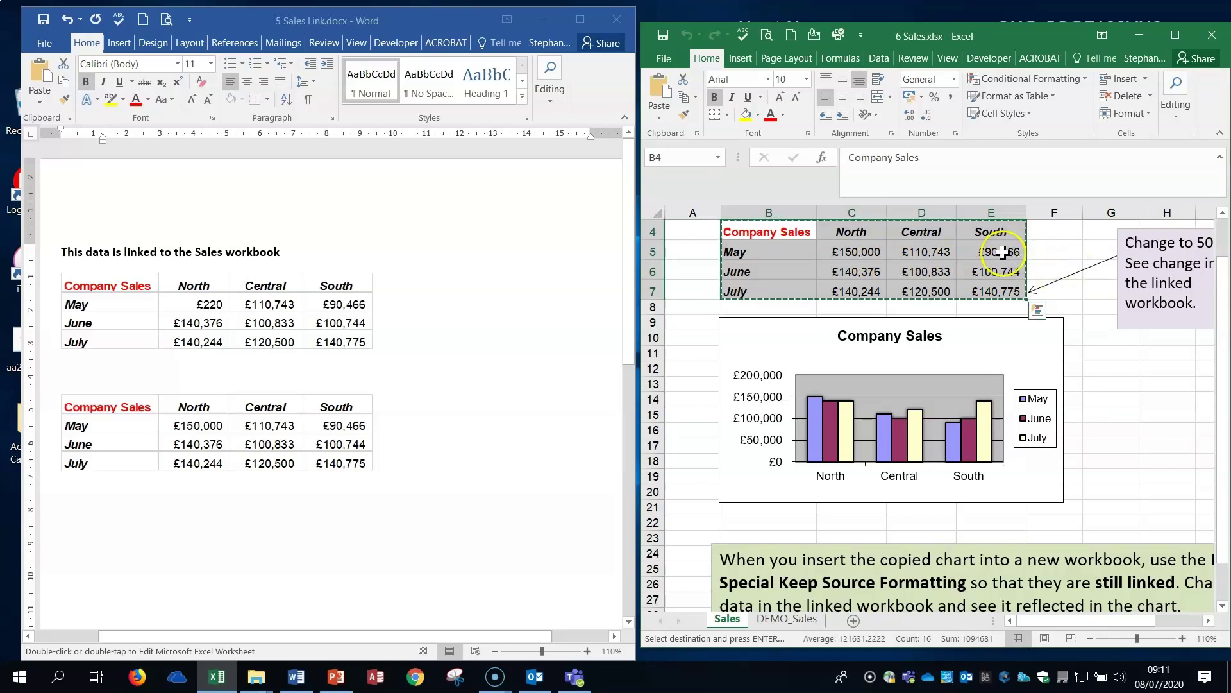
left_click(996, 291)
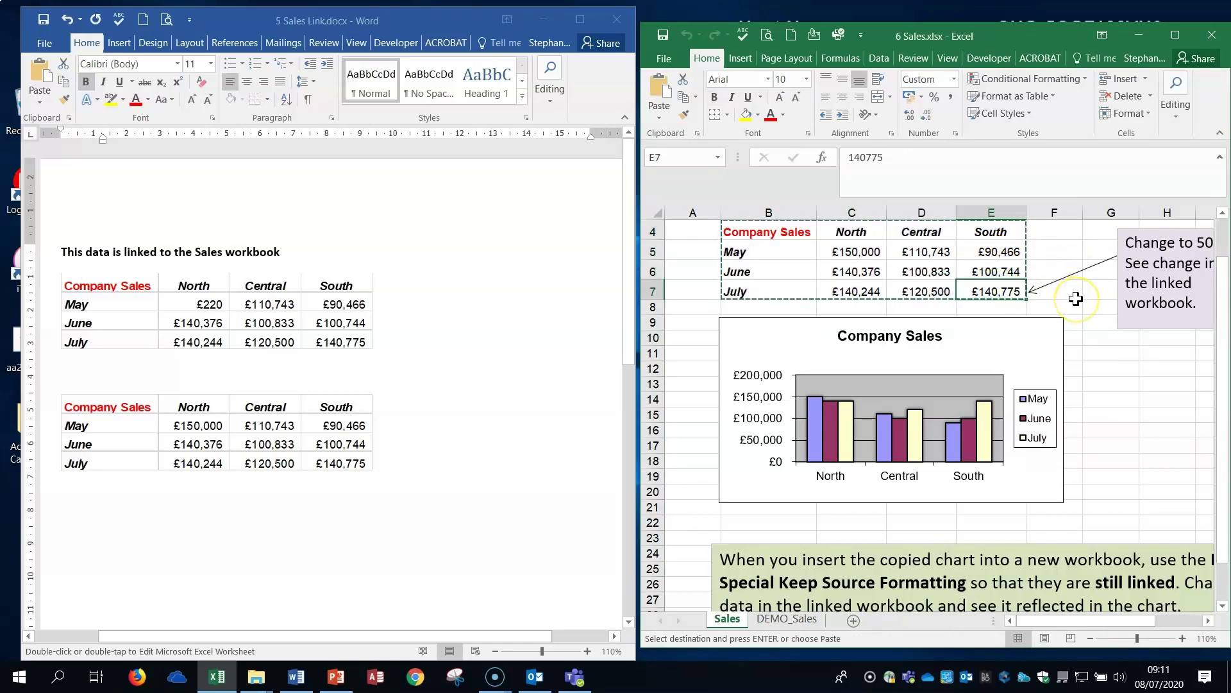
type("50")
key("Return")
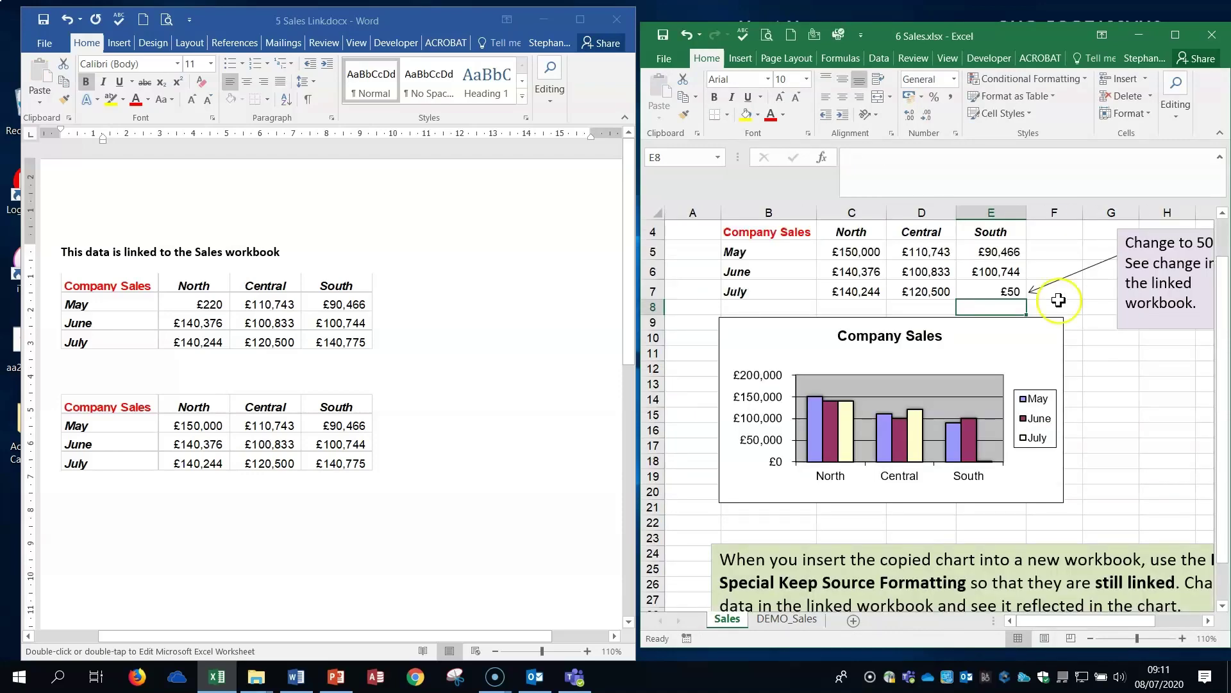
left_click(305, 440)
right_click(305, 440)
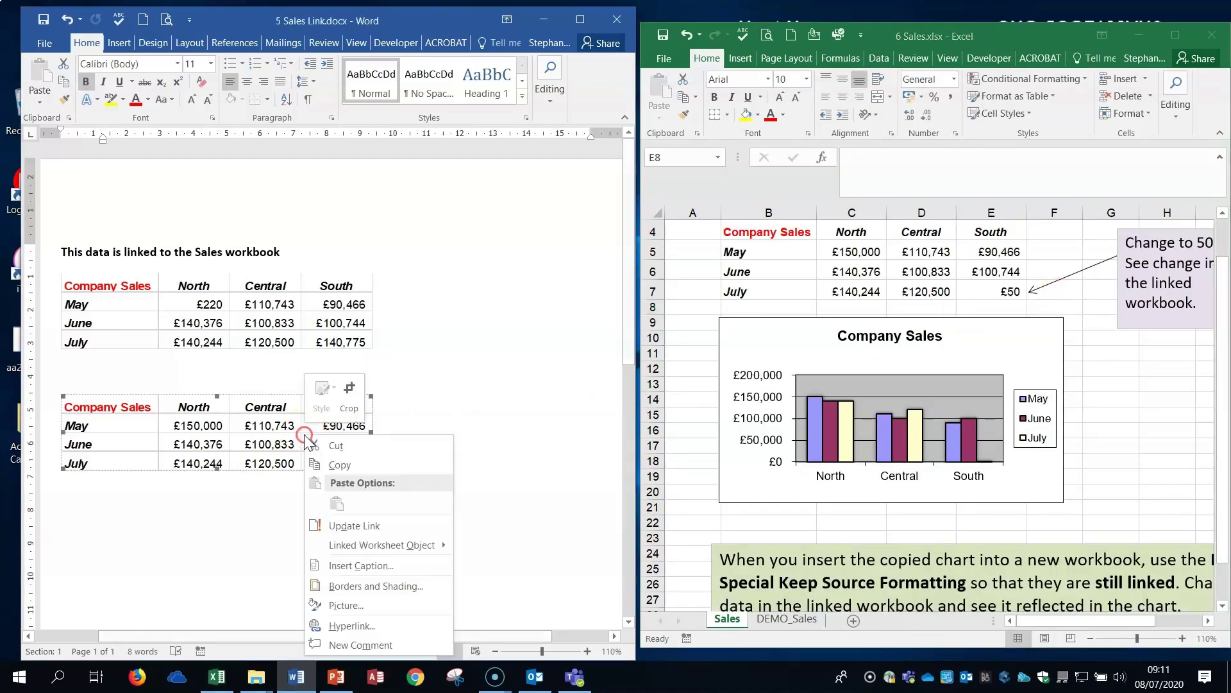
left_click(358, 526)
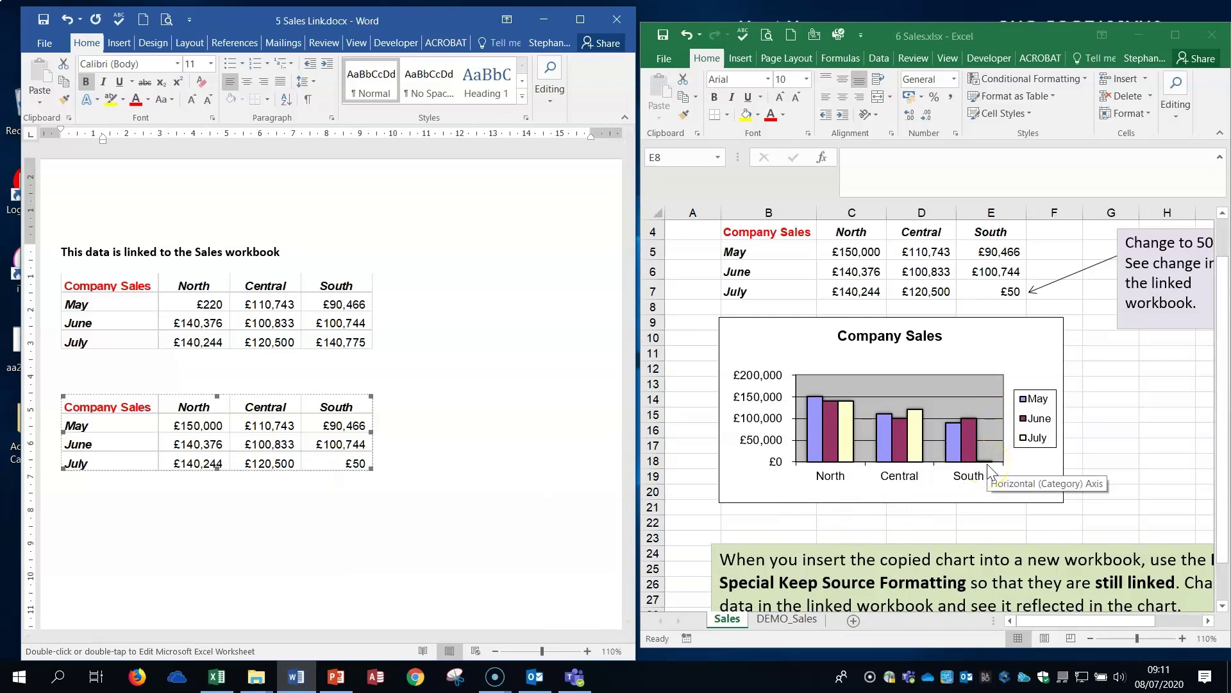
Undo the change to the July sales for South in the workbook and update the linked table in Word again
left_click(687, 34)
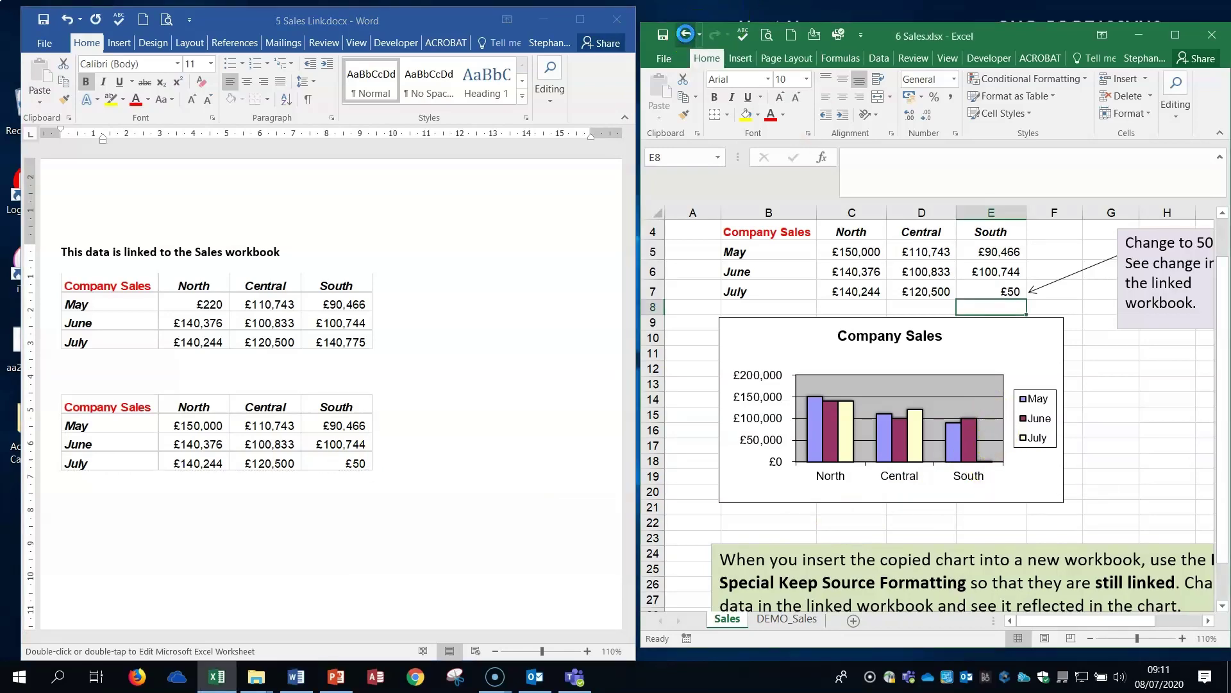
left_click(686, 33)
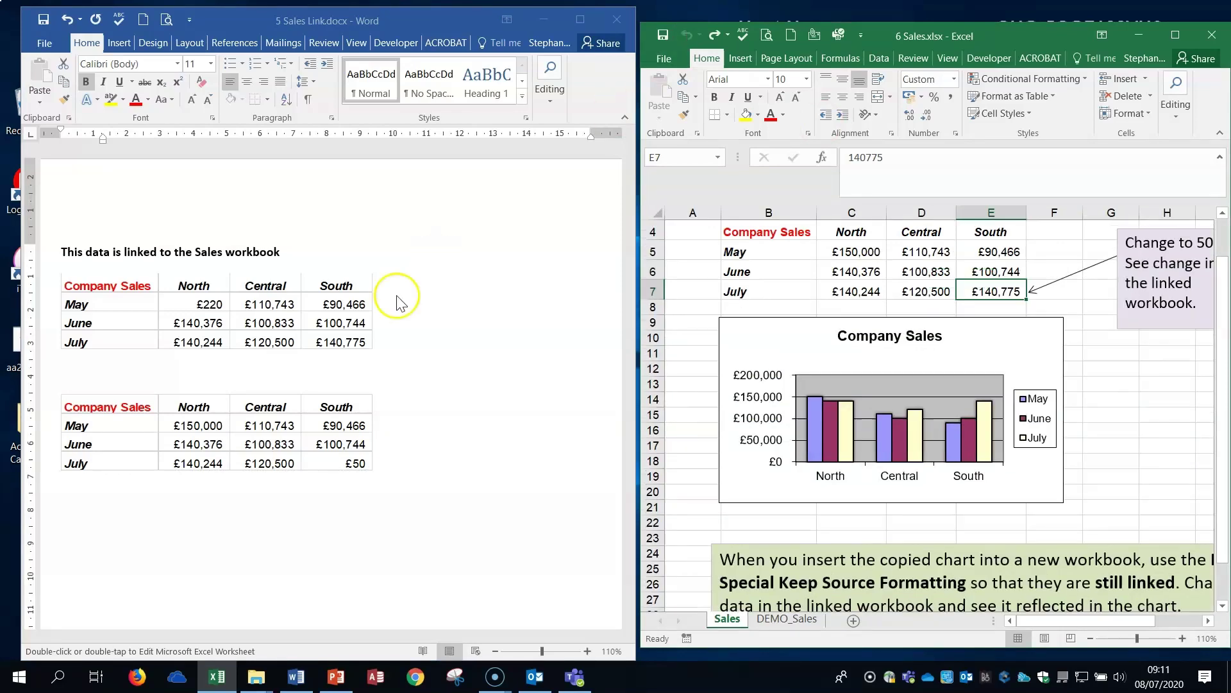
left_click(326, 435)
right_click(326, 435)
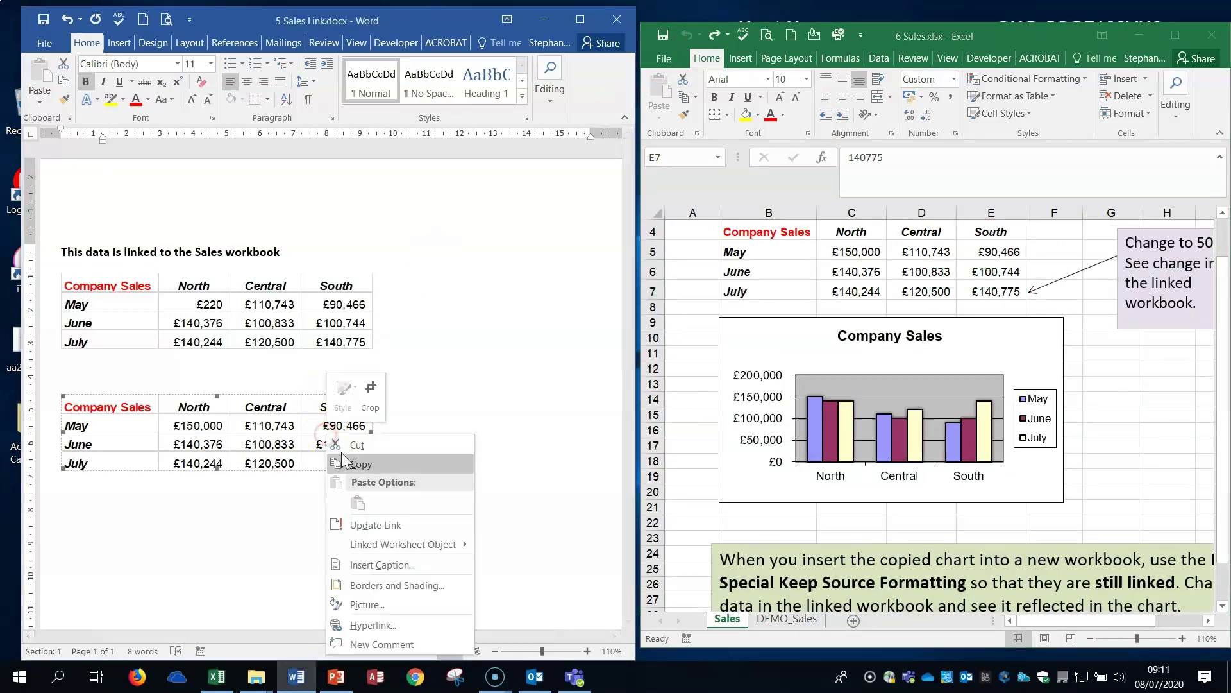
left_click(404, 521)
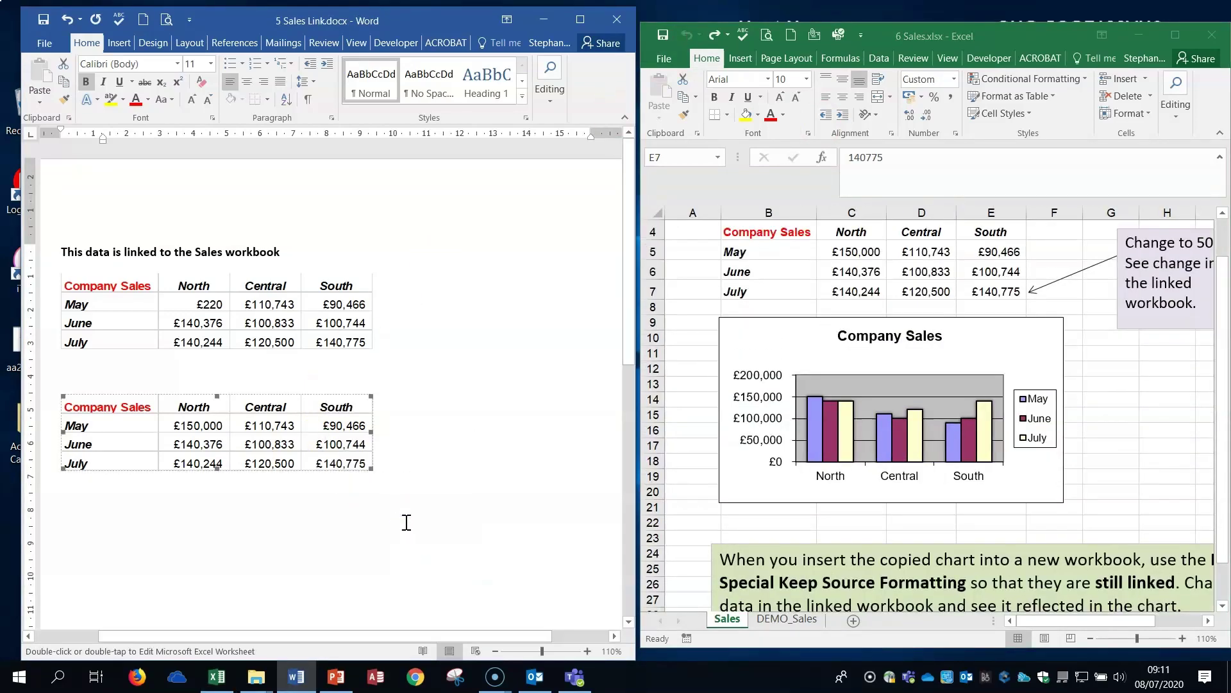
Examine the Linked Worksheet Object options available for the linked table in the Word document
right_click(316, 436)
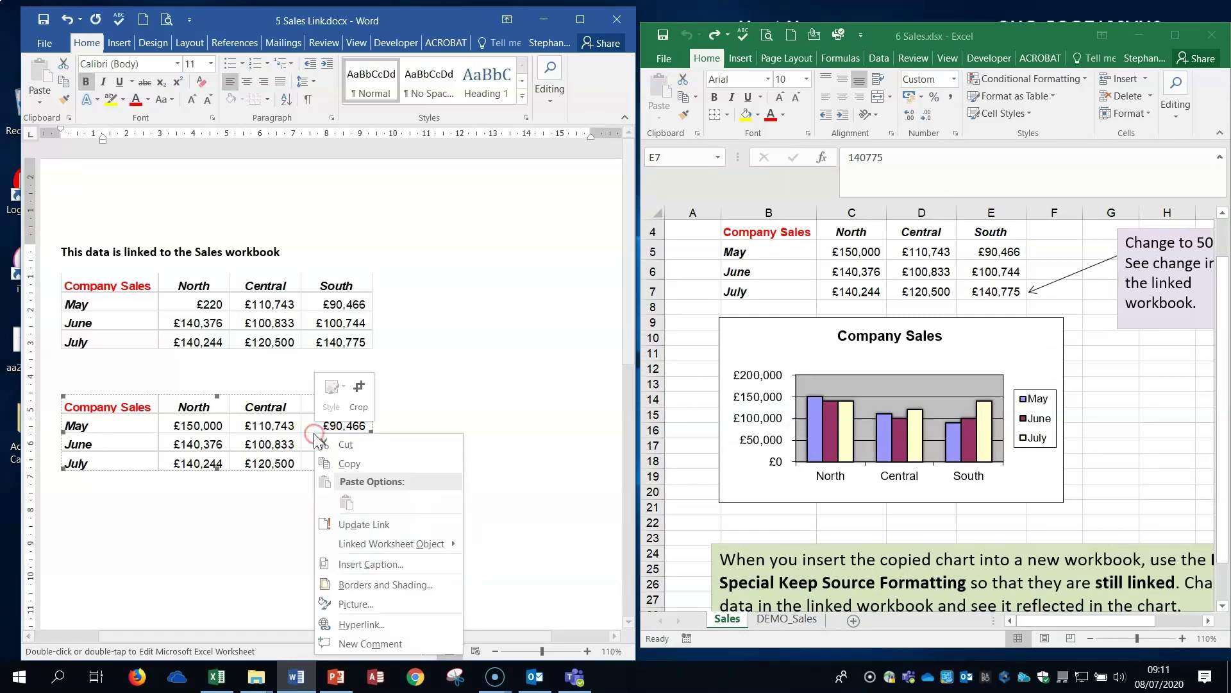
mouse_move(417, 545)
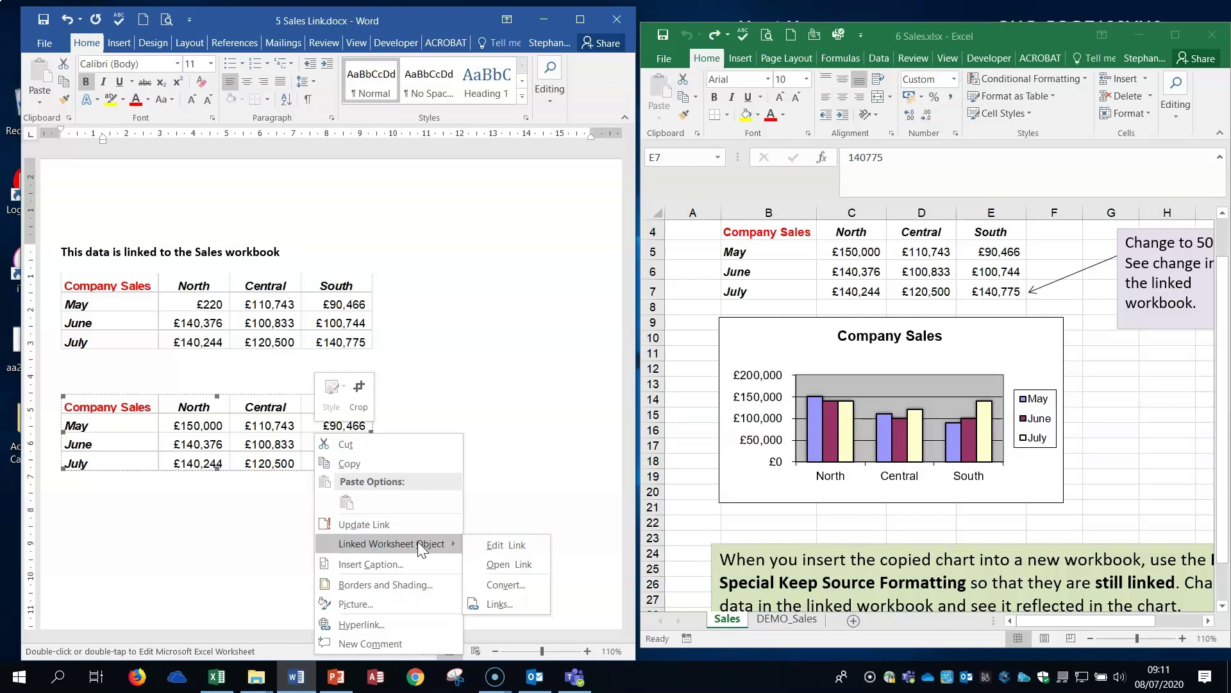
left_click(511, 384)
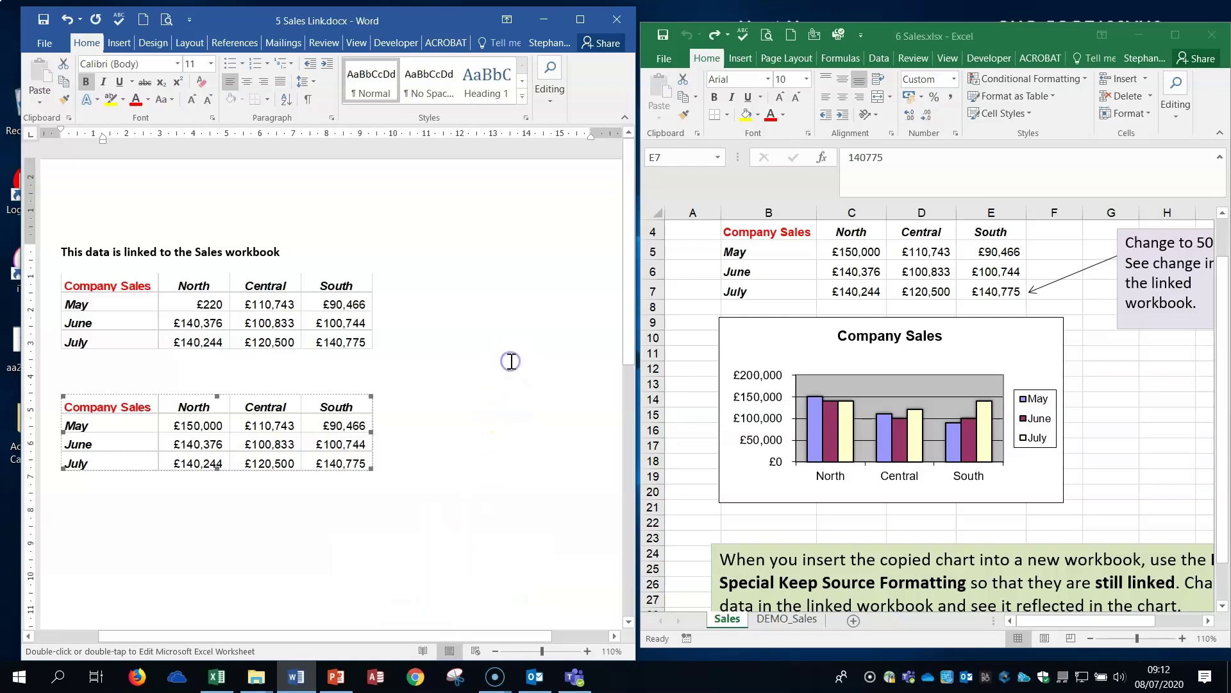
Copy the Company Sales chart from the workbook for use in the Word document
left_click(83, 511)
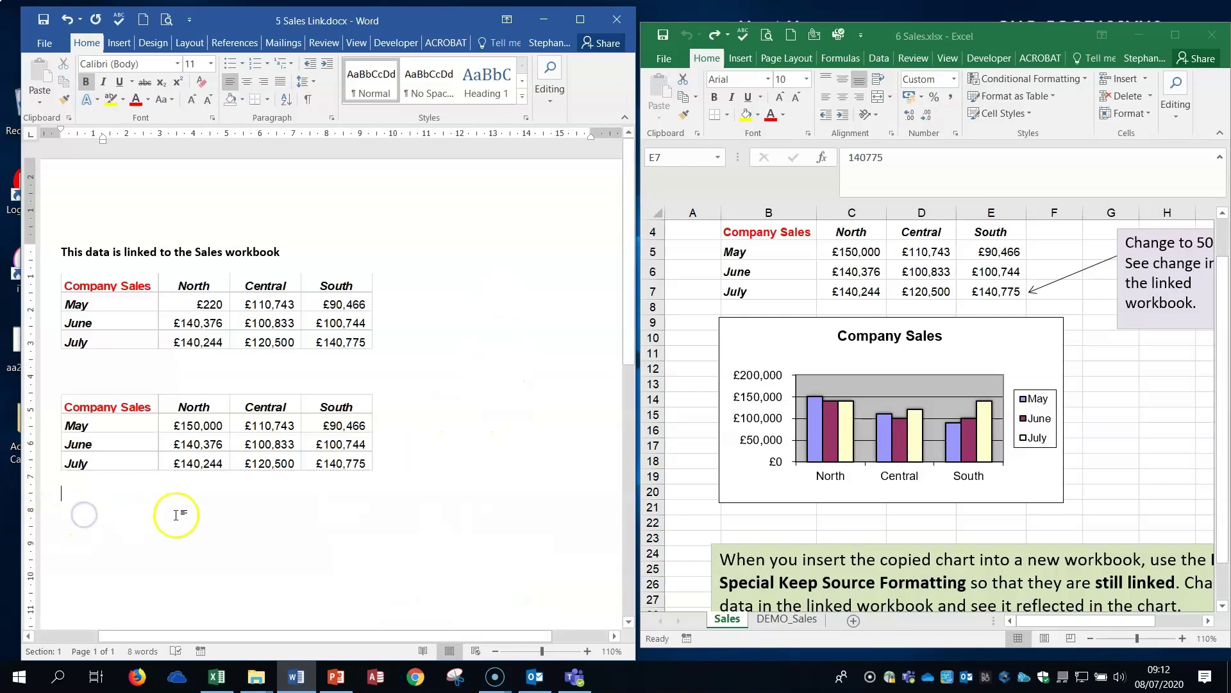
left_click(792, 341)
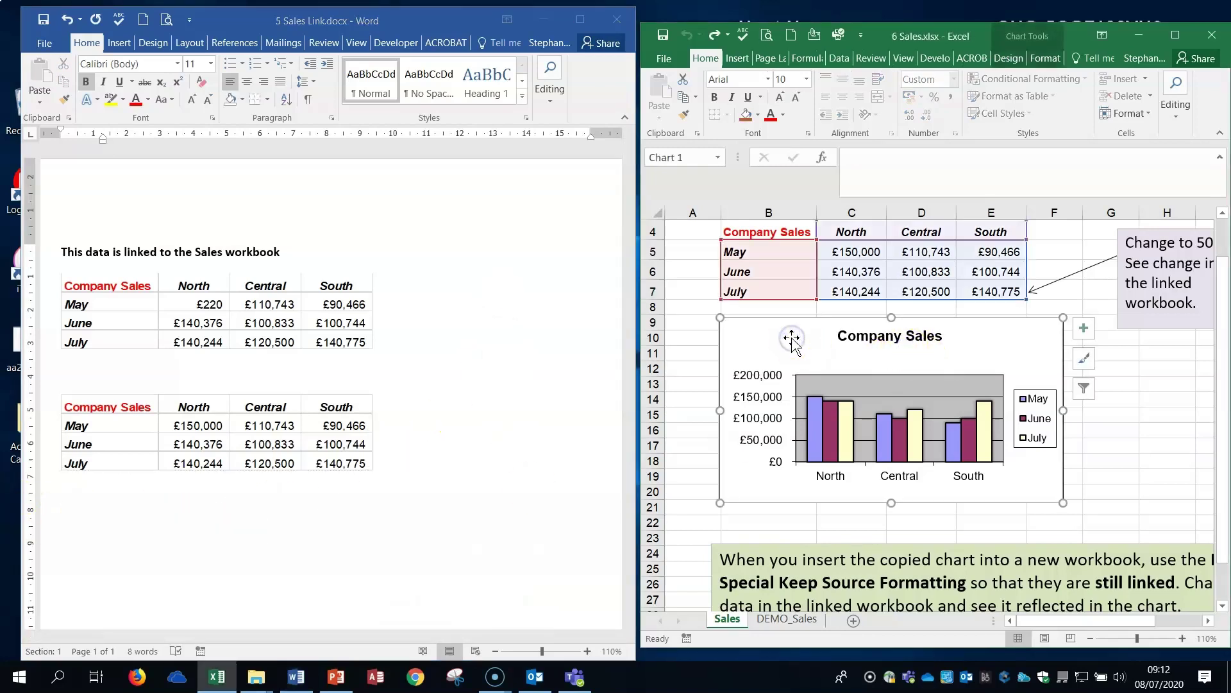
left_click(791, 337)
left_click(827, 348)
Insert the copied chart below the linked table with Paste Special, as a linked Microsoft Excel Chart Object
left_click(83, 517)
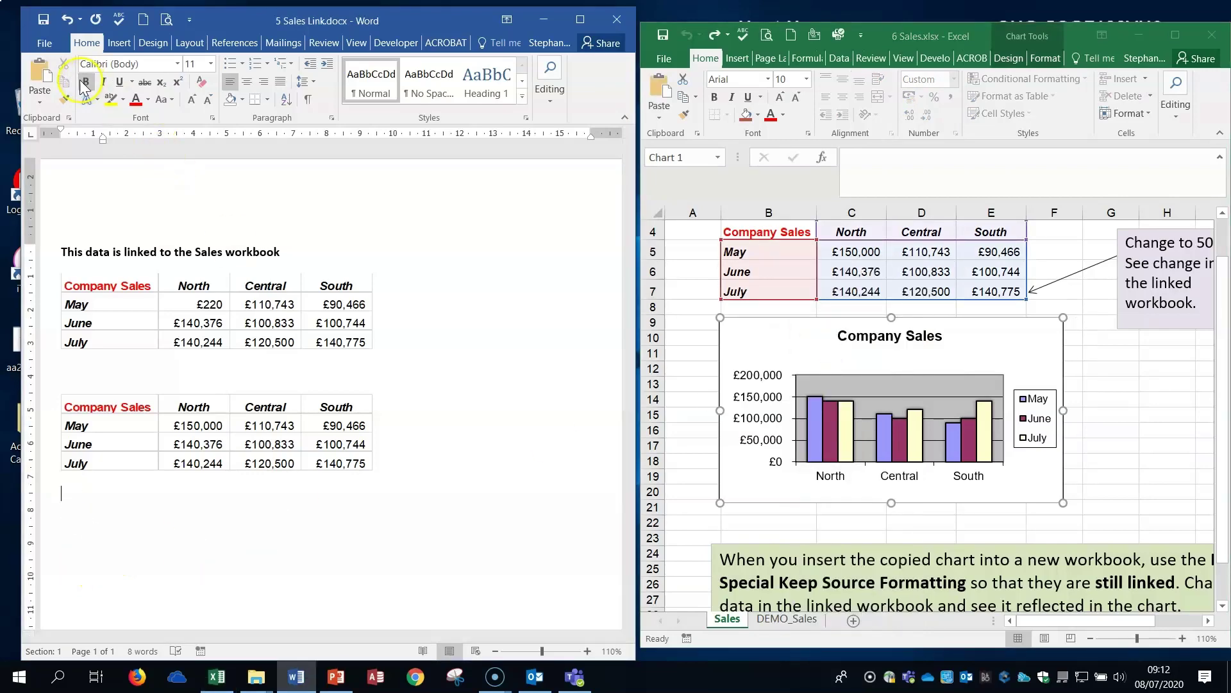
left_click(39, 96)
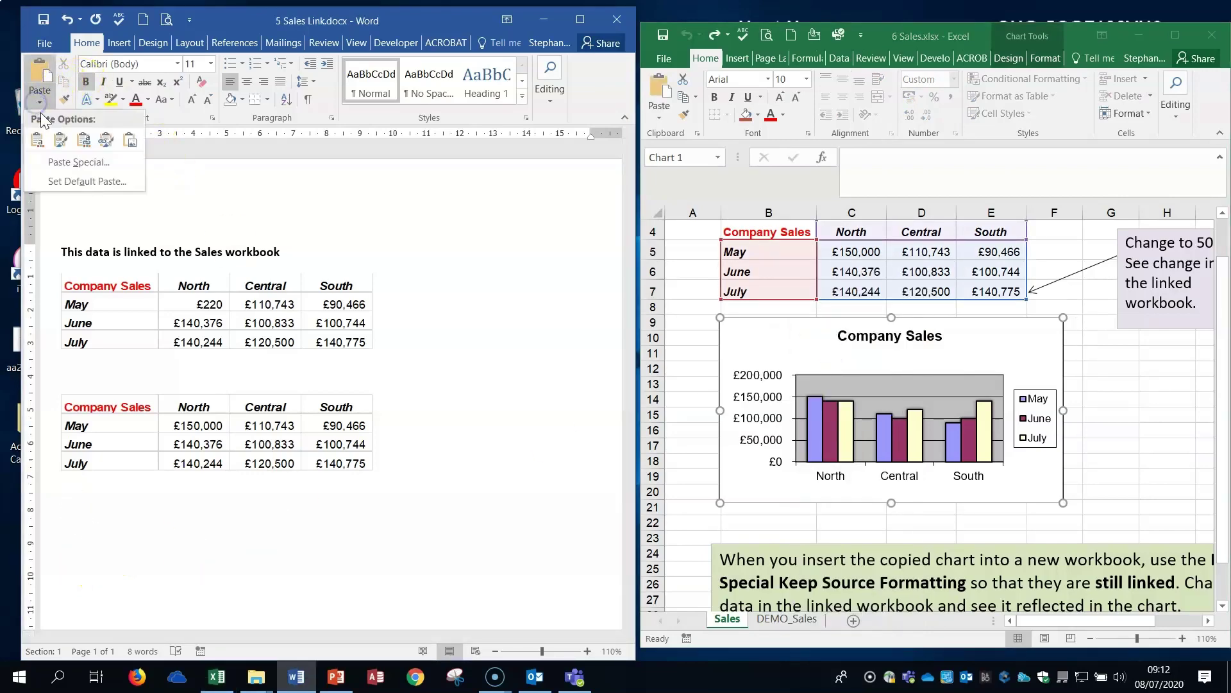
left_click(73, 164)
left_click(340, 285)
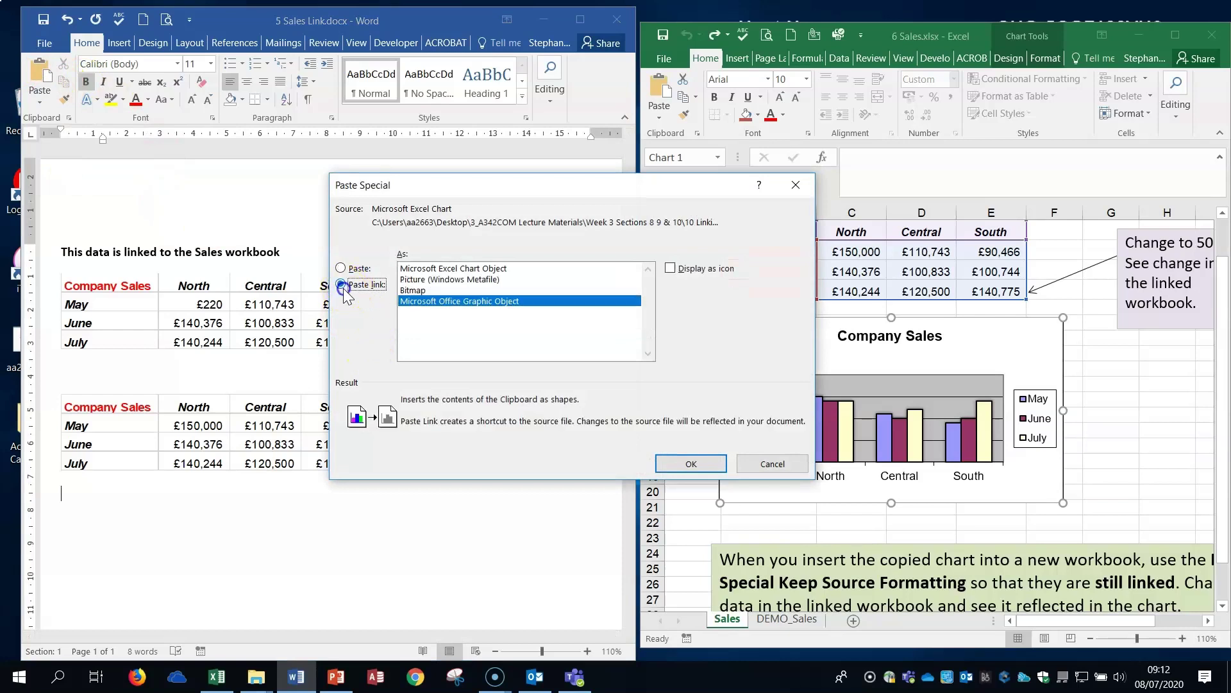
left_click(464, 269)
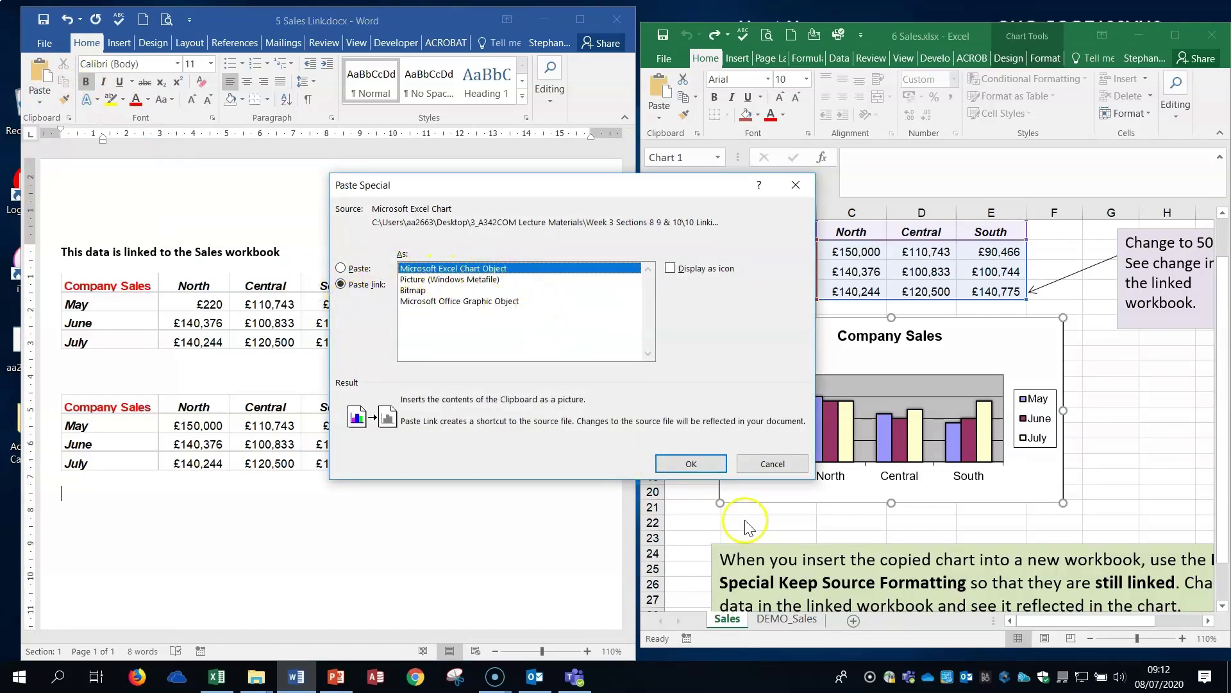
left_click(696, 466)
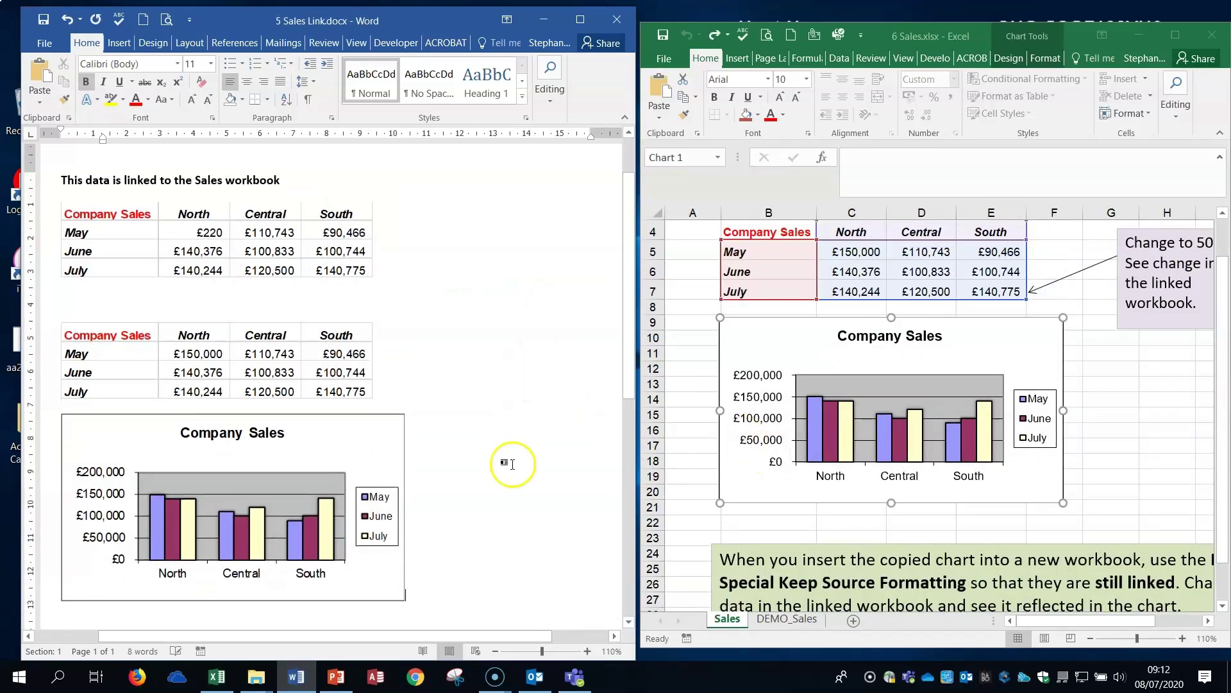
Set the July sales for South in cell E7 of the Sales sheet to 50
scroll(544, 502, "down", 1)
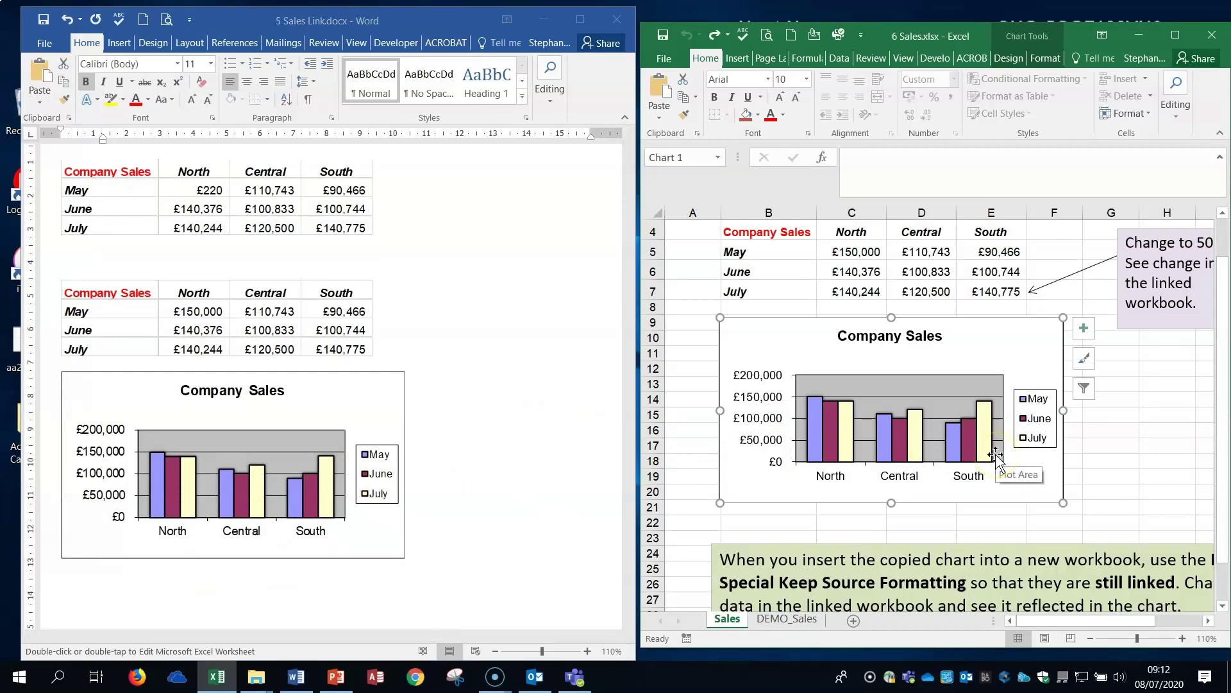
left_click(1005, 292)
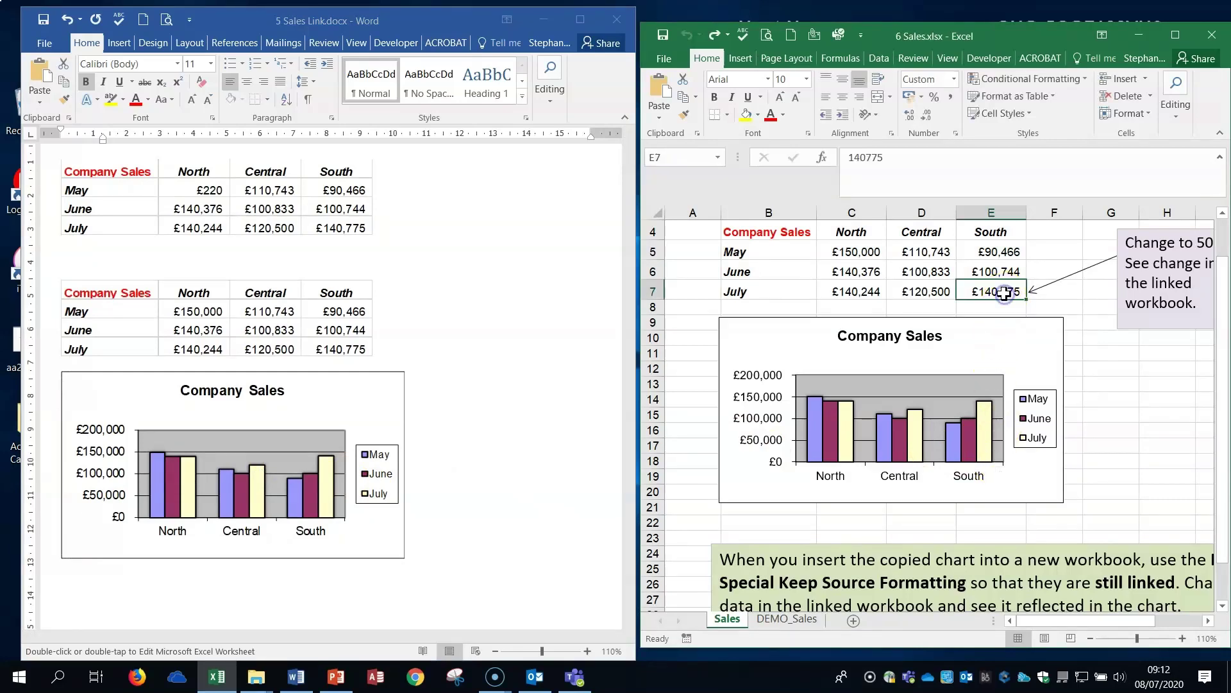
type("50")
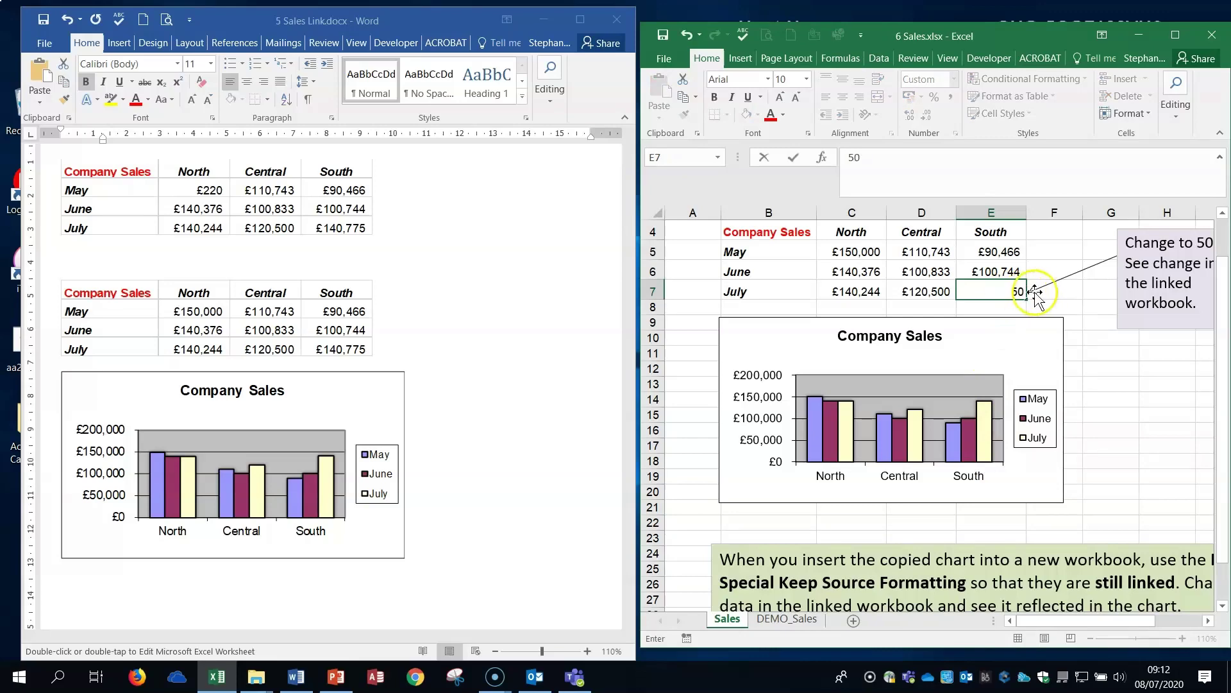
key("Return")
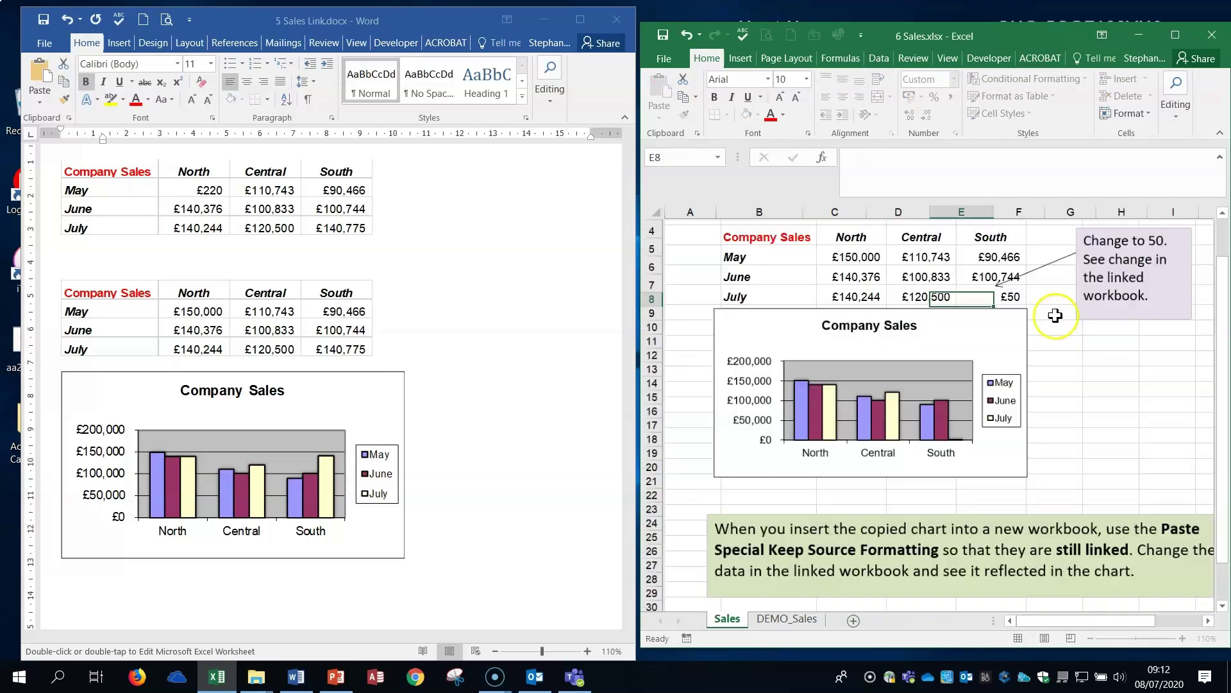
Update the link of the Company Sales chart in the Word document so it reflects the changed workbook data
left_click(367, 538)
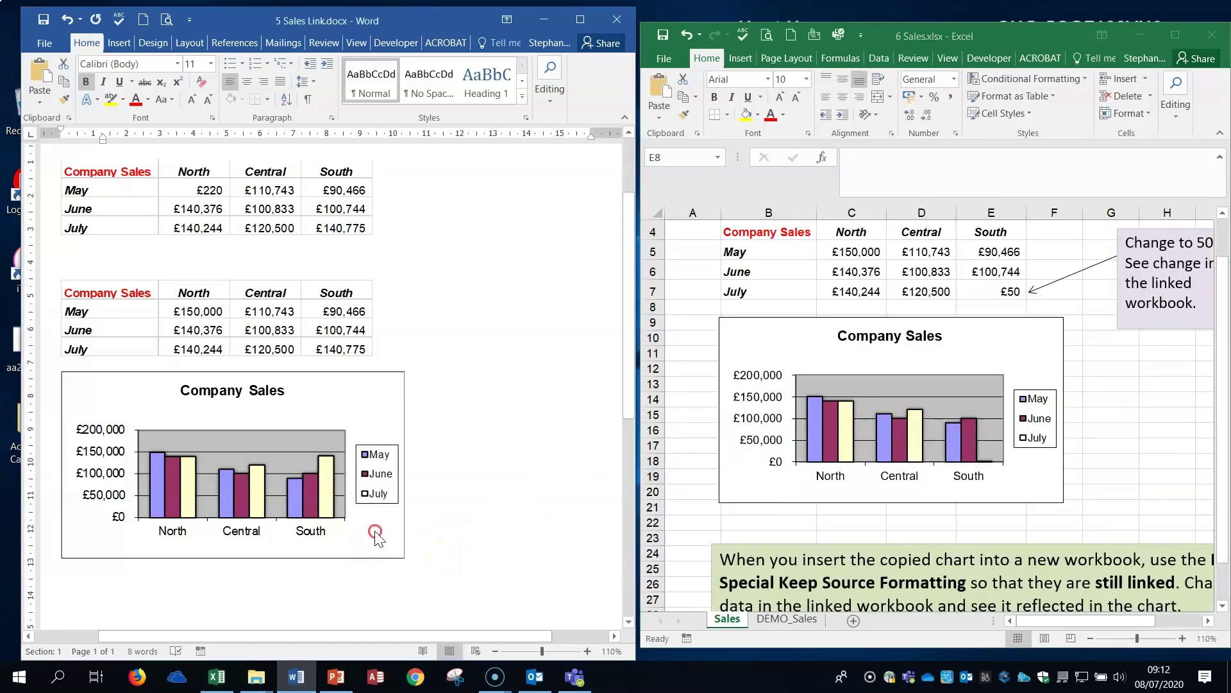
right_click(378, 534)
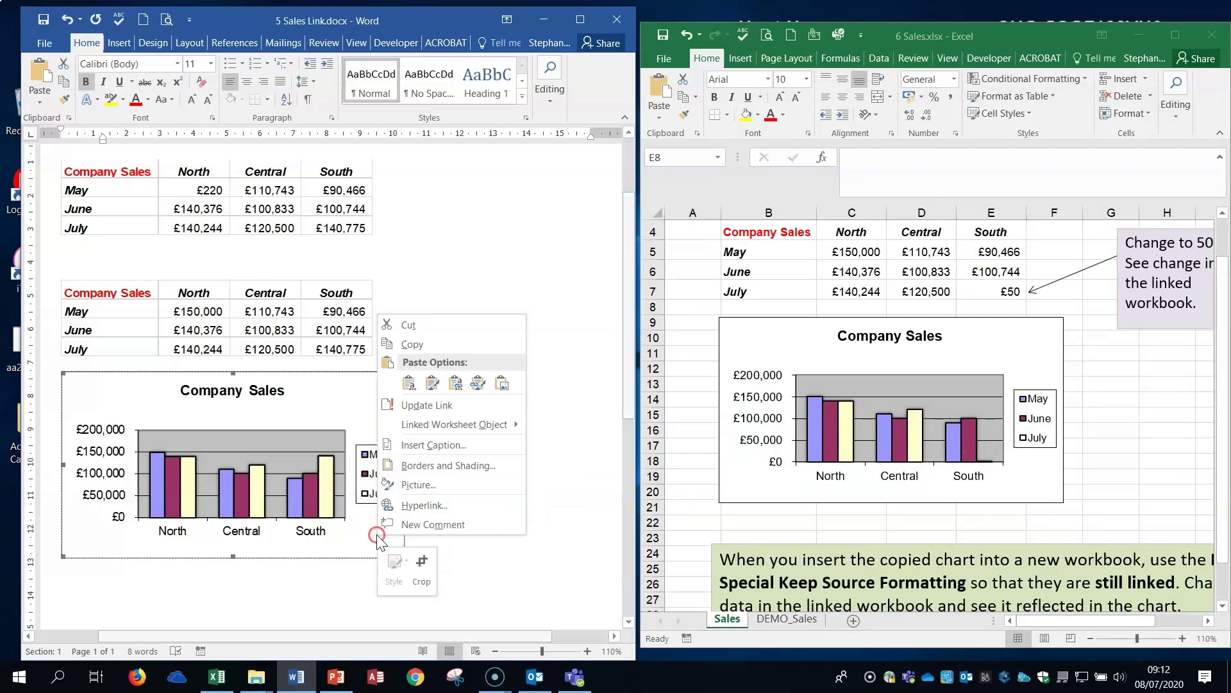
left_click(426, 404)
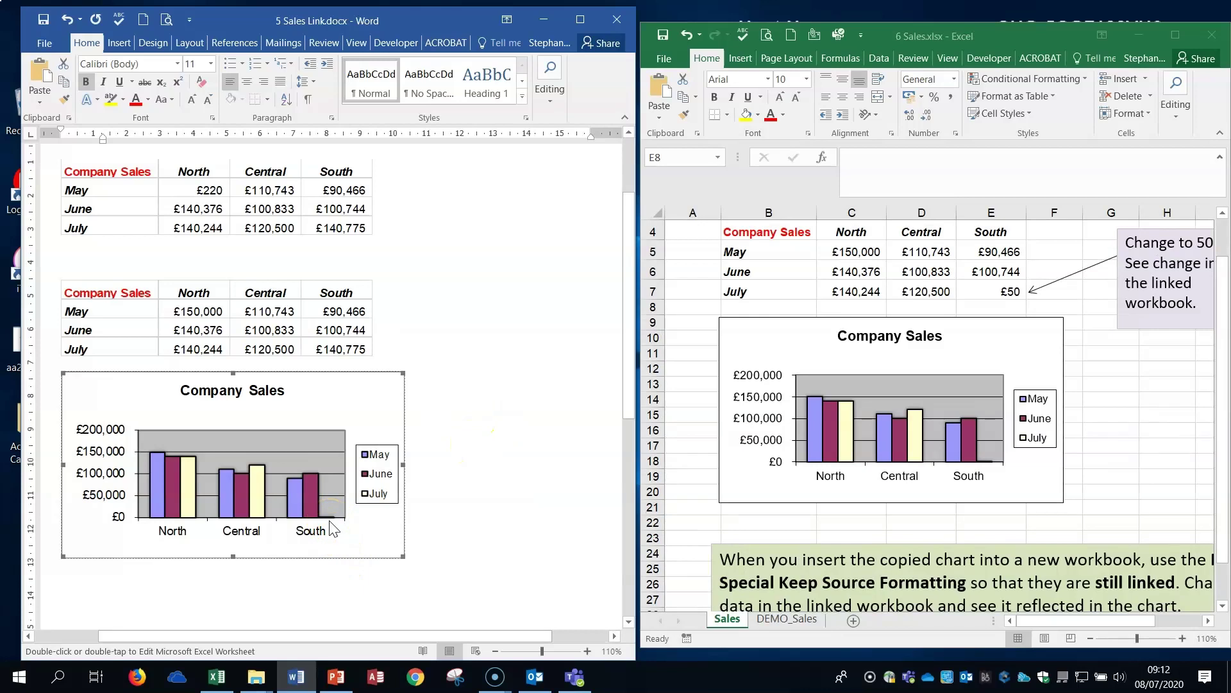
left_click(550, 467)
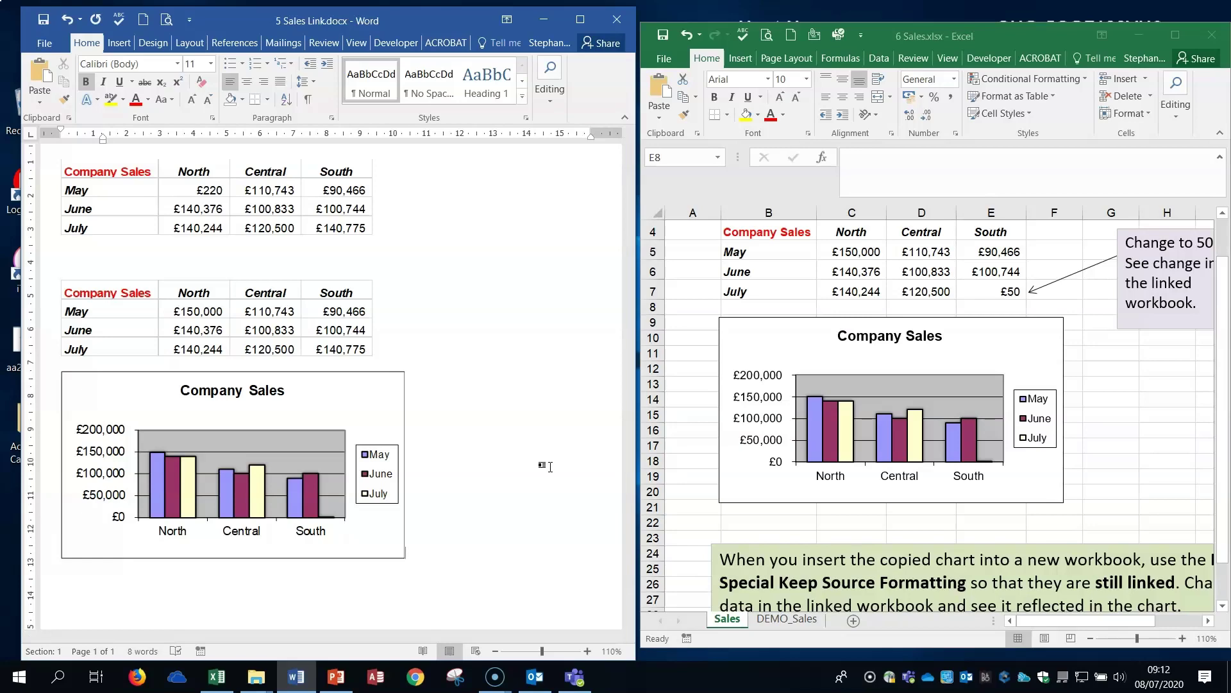
Open the embedded upper Company Sales table for in-place editing in the Word document, then close it without changes
double_click(310, 214)
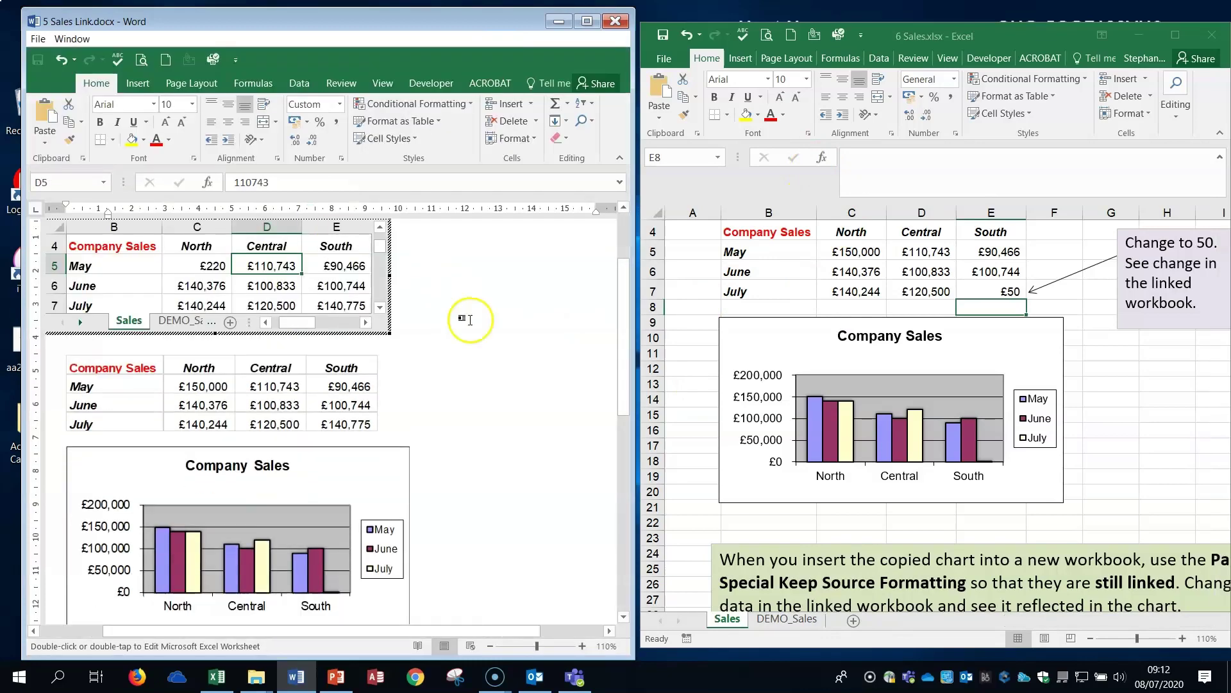
left_click(491, 324)
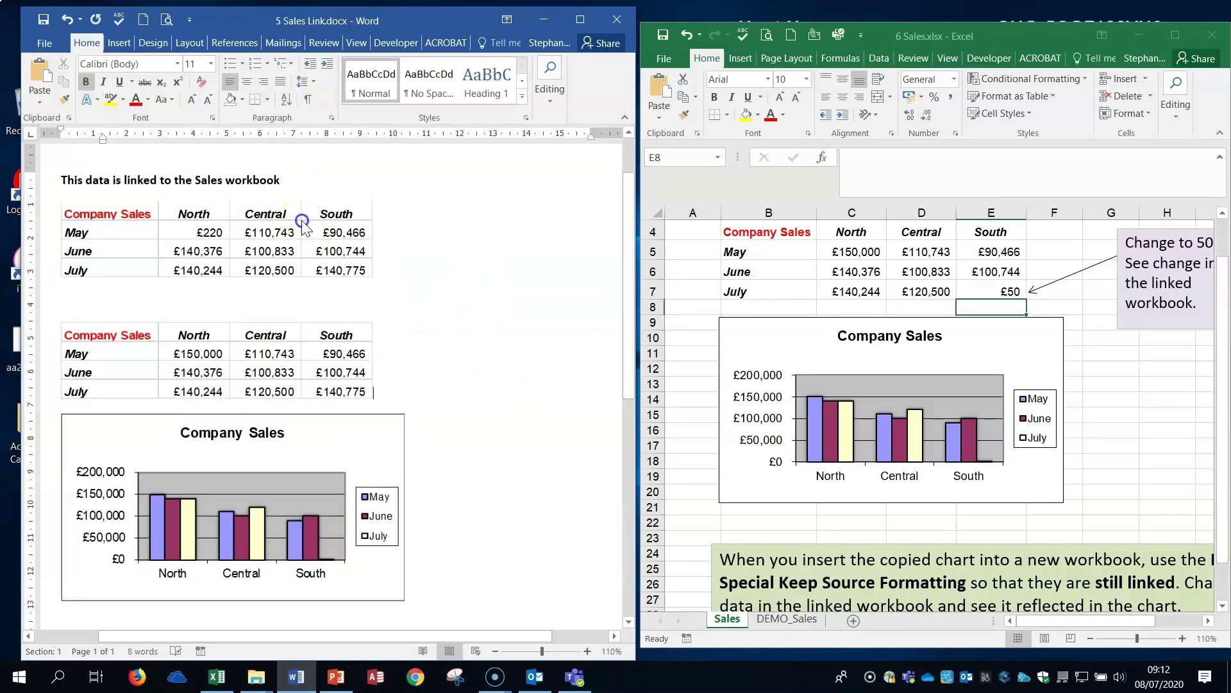
double_click(301, 220)
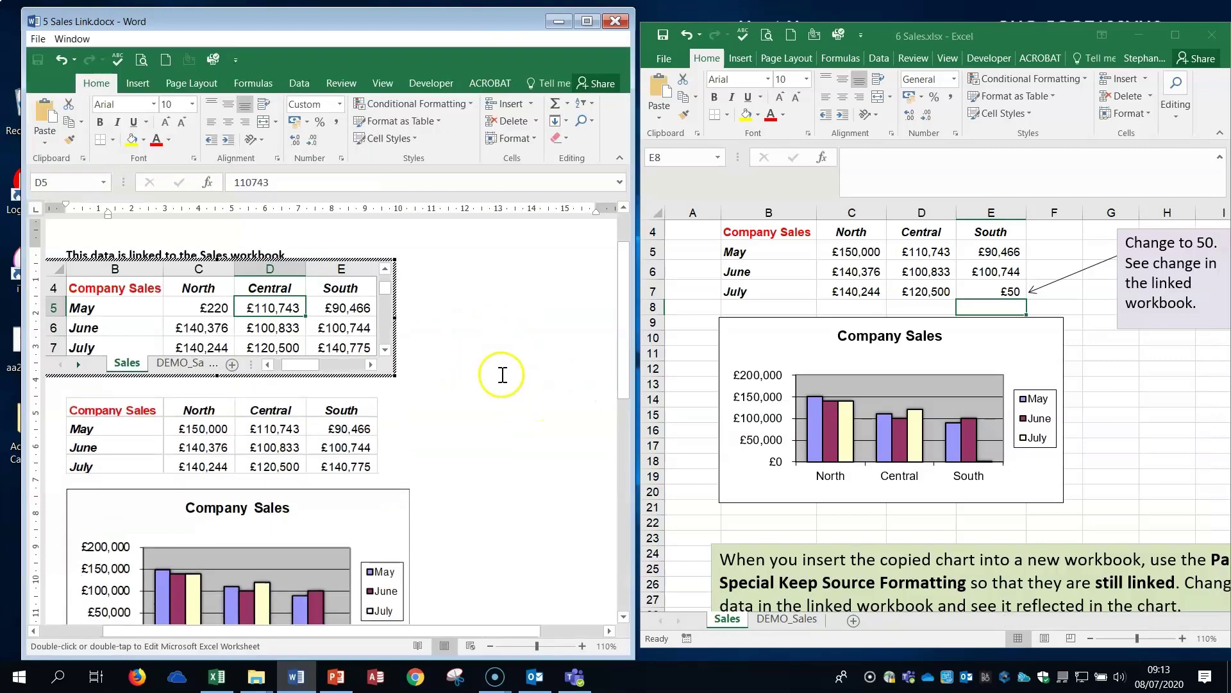
left_click(505, 374)
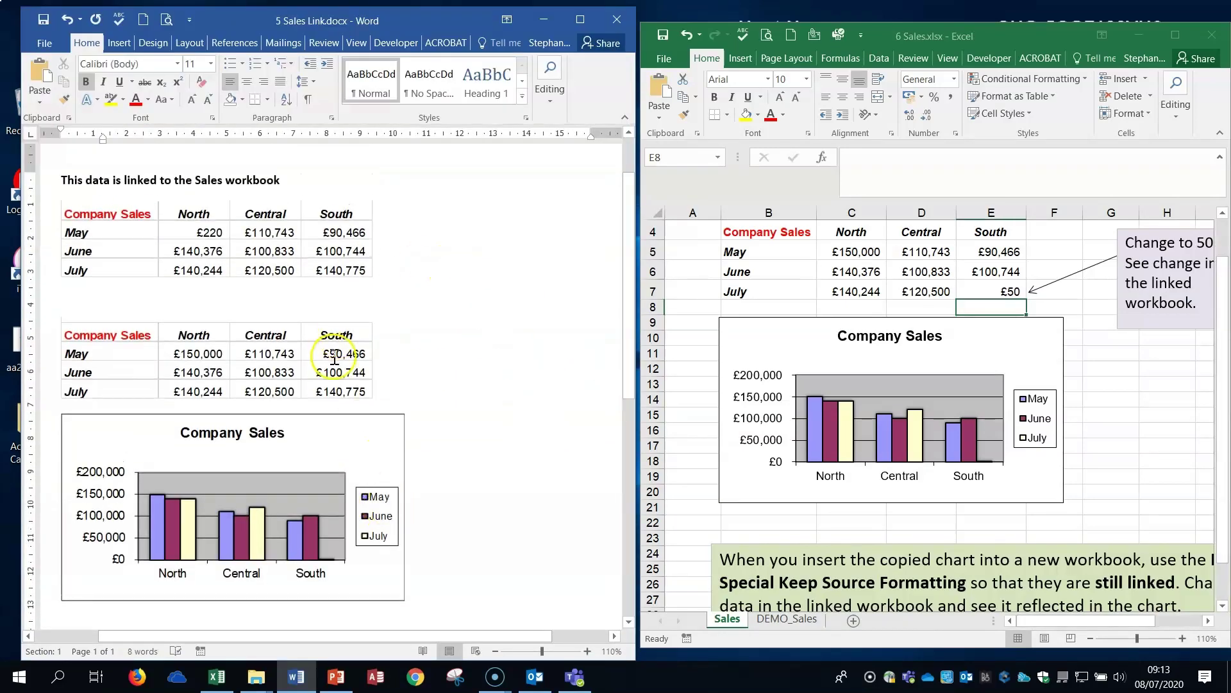
Open the source range of the linked lower Company Sales table in its workbook, and return to the Word document
double_click(333, 356)
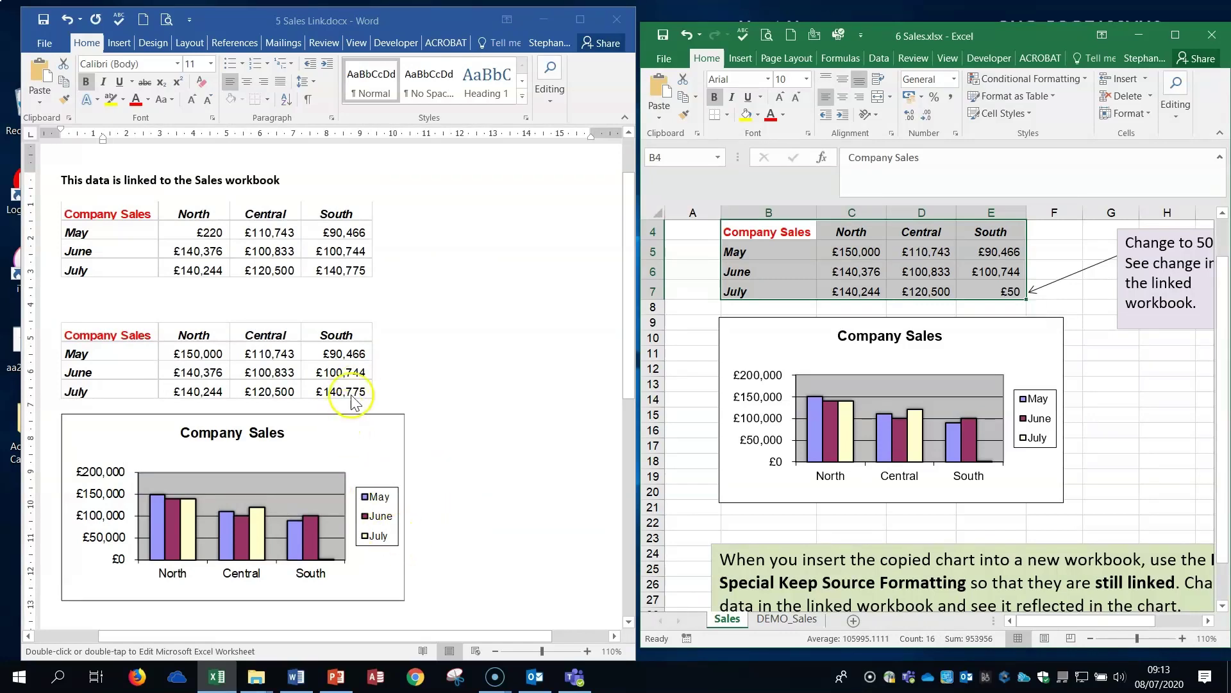
left_click(387, 466)
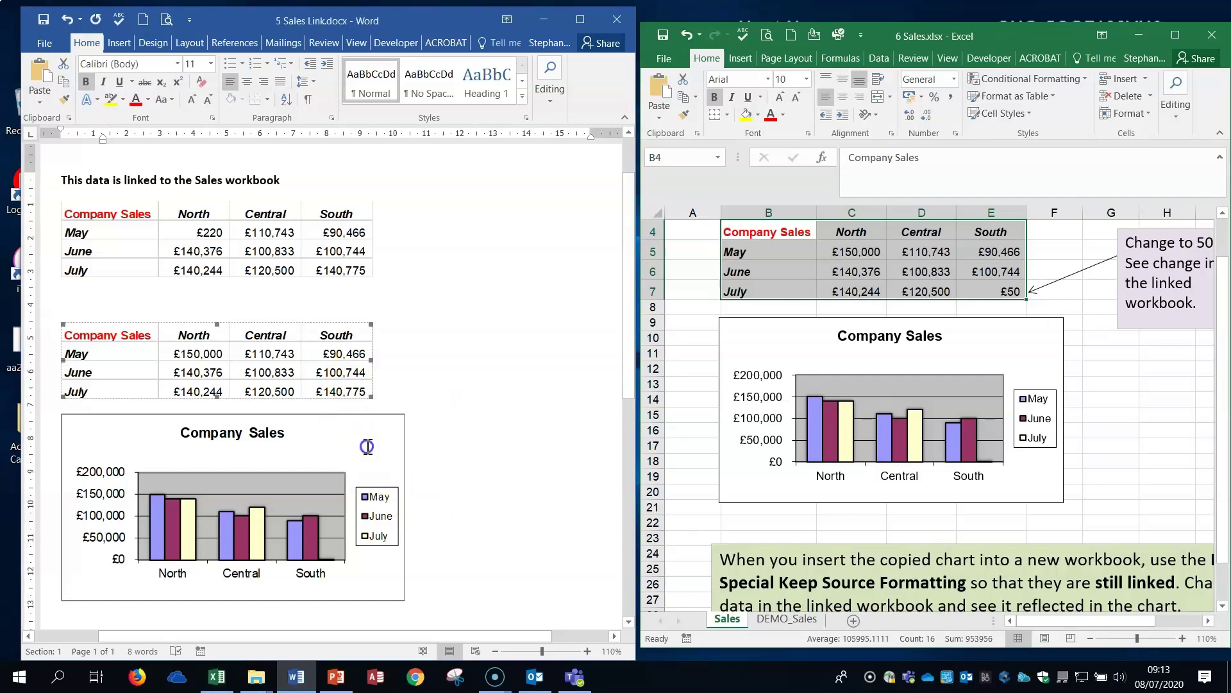
left_click(468, 408)
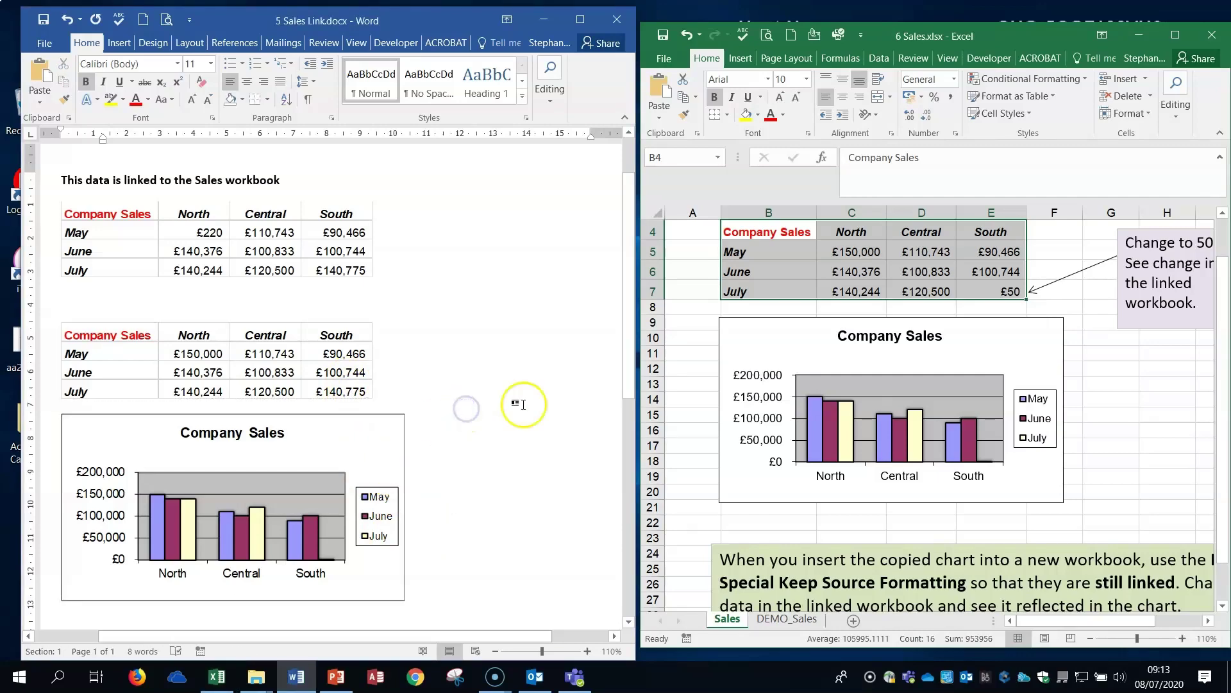